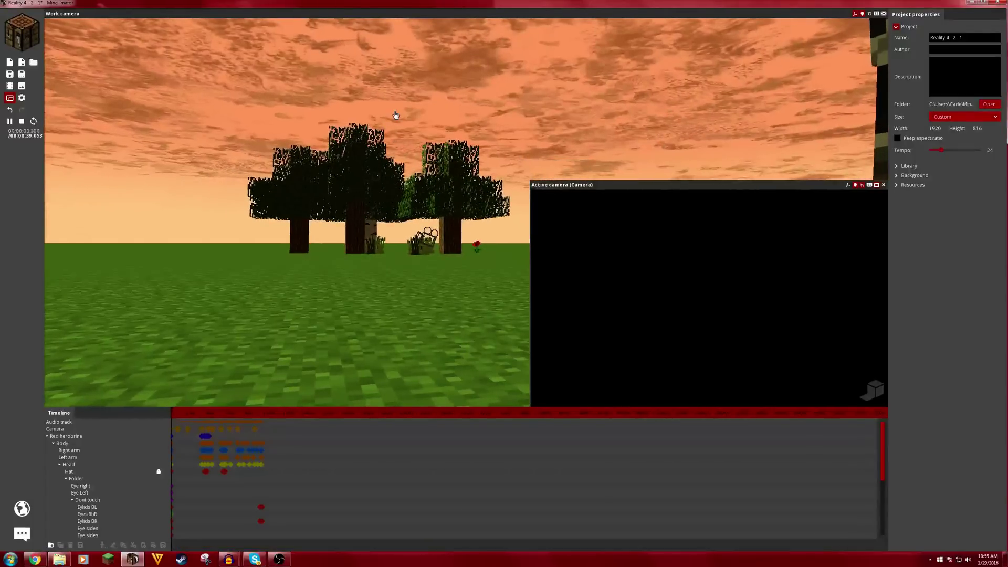
# Play back the opening seconds of the Reality 4 - 2 - 1 animation while flying the work camera around the trees
pyautogui.moveTo(364, 111); pyautogui.dragTo(317, 109, button='right')
pyautogui.press('w')
pyautogui.press('space')
pyautogui.press('s')
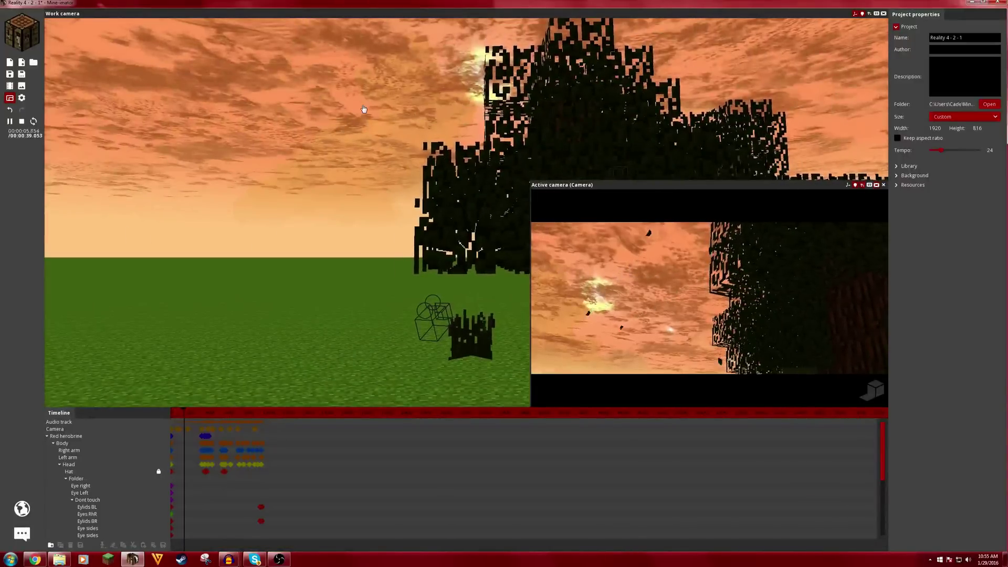
pyautogui.press('space')
# Enlarge the rendered active camera view and scrub the timeline to the hooded character's close-up at 33 seconds
pyautogui.click(182, 413)
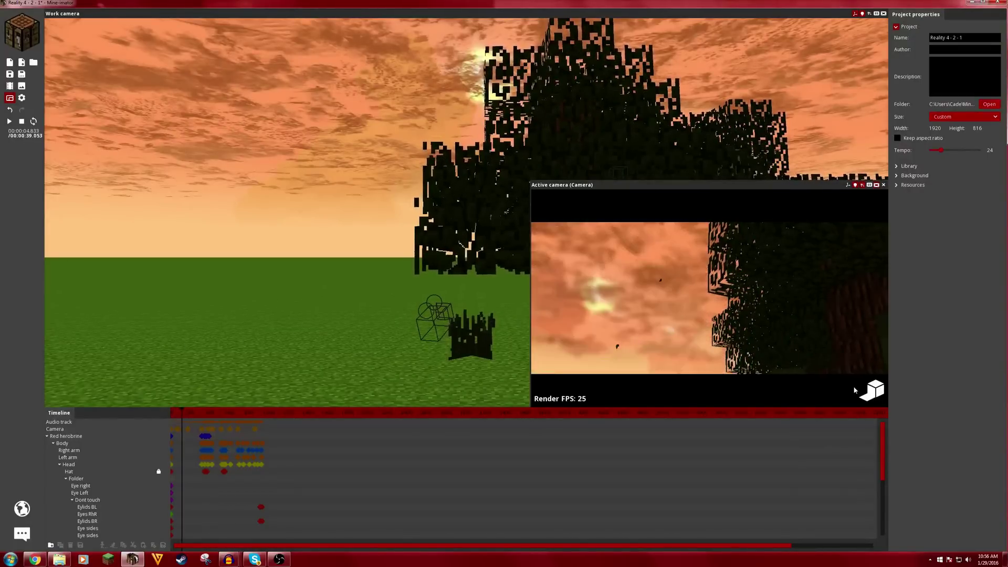
pyautogui.moveTo(184, 418); pyautogui.dragTo(196, 417)
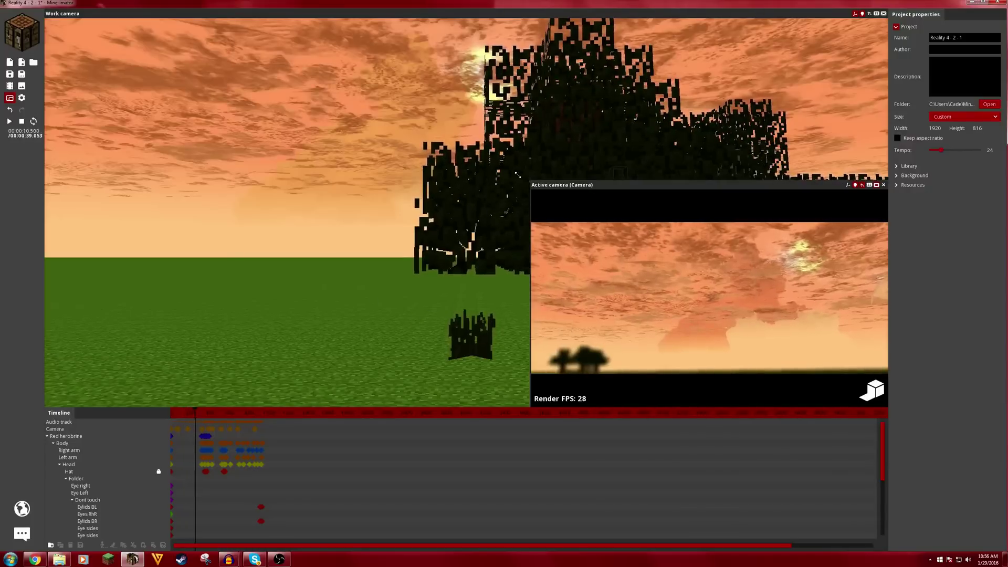
pyautogui.moveTo(517, 175); pyautogui.dragTo(239, 58)
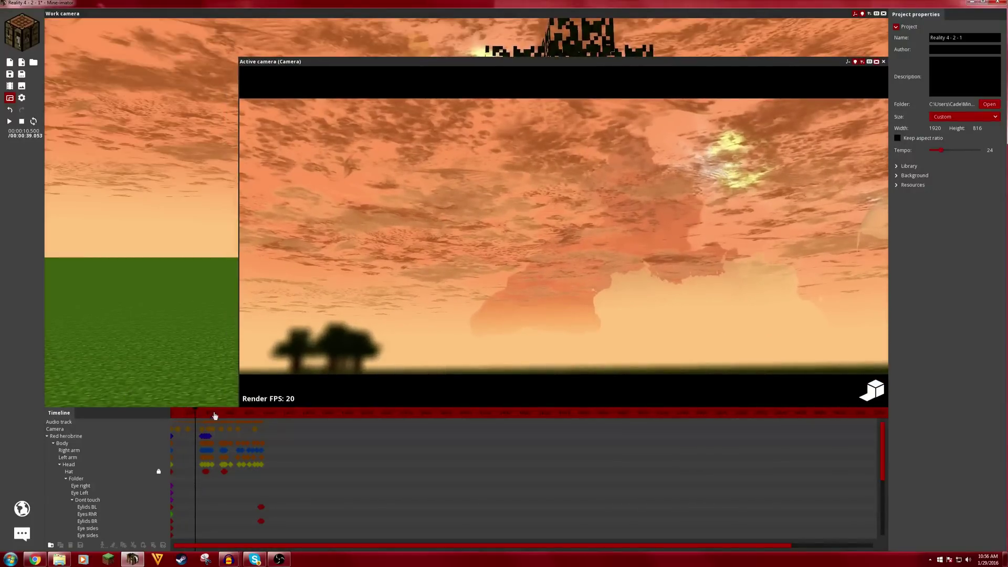
pyautogui.moveTo(197, 416); pyautogui.dragTo(249, 410)
pyautogui.click(192, 414)
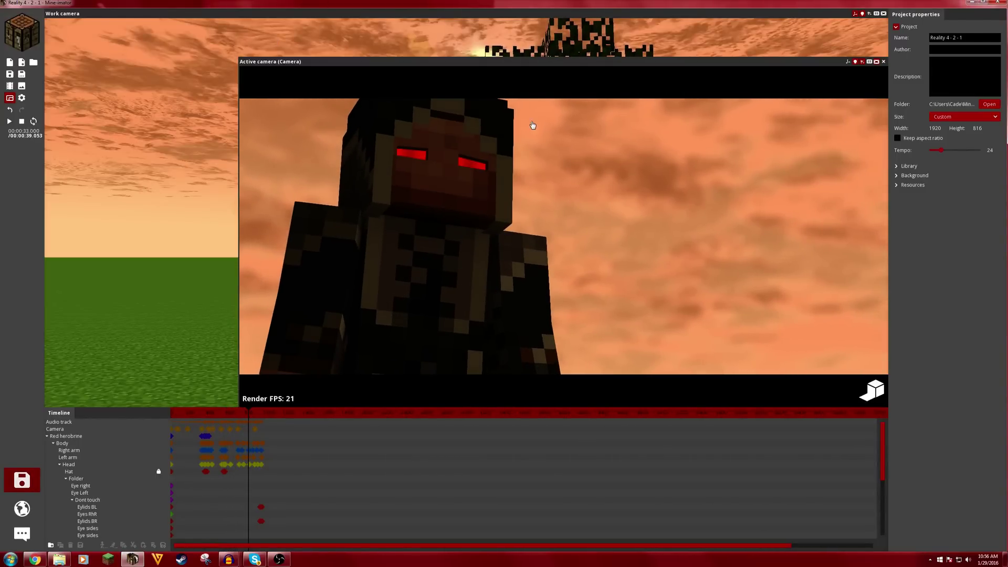
# Turn off the rendered preview and shrink the active camera view to uncover the work camera scene
pyautogui.click(877, 394)
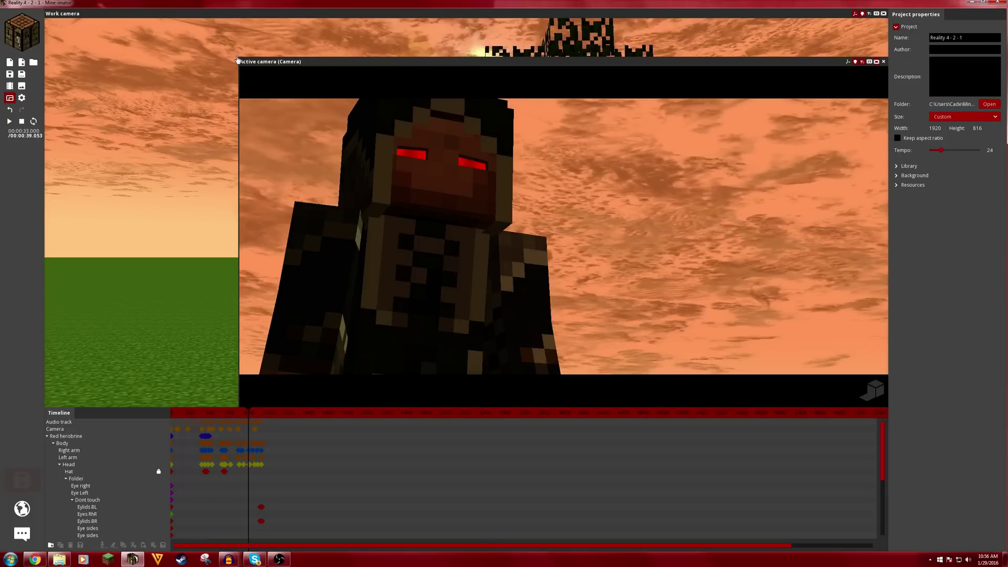
pyautogui.moveTo(236, 55); pyautogui.dragTo(638, 212)
pyautogui.scroll(-1, 246, 142)
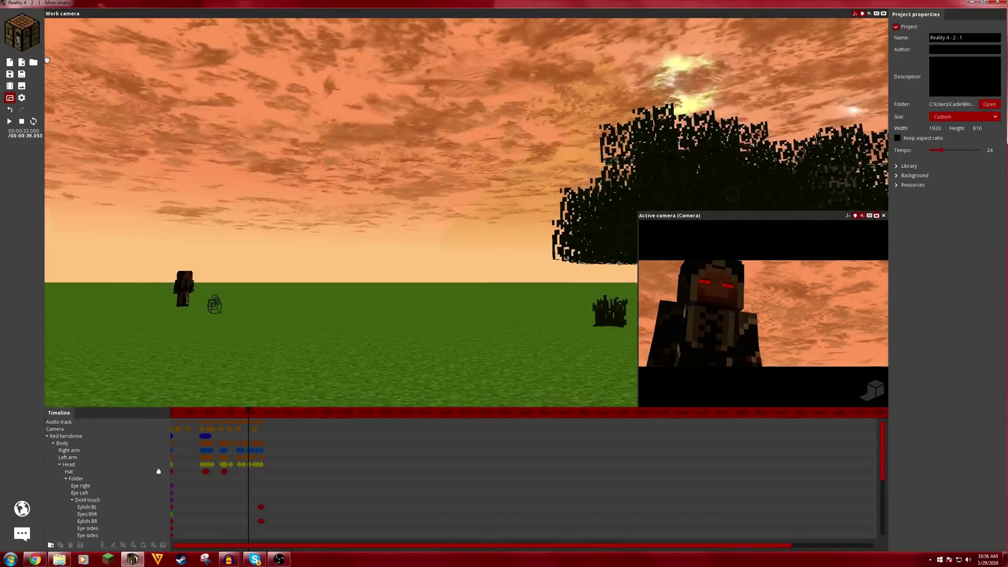
# Open the recent project "Dinky tutorial for Camears ssssss"
pyautogui.click(34, 62)
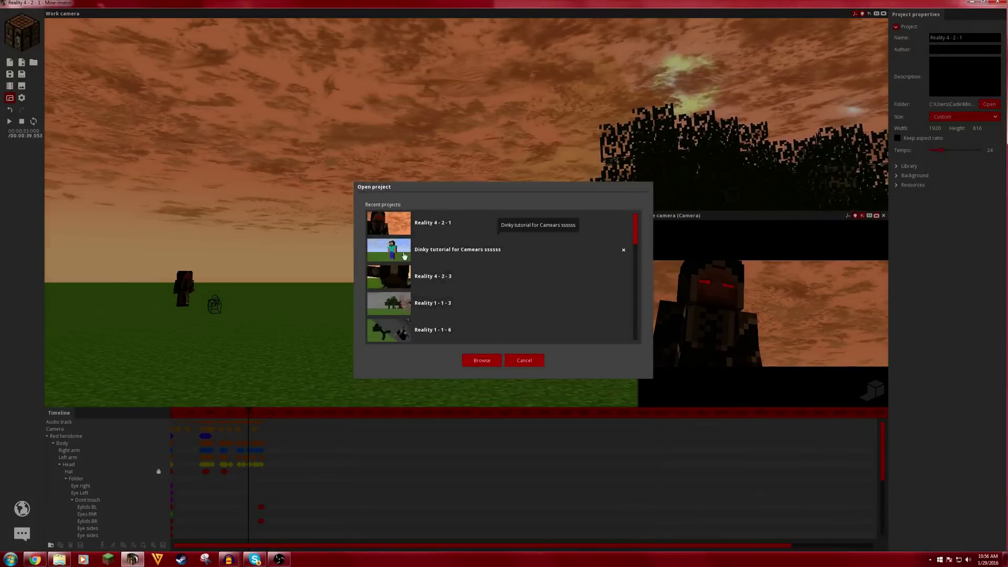
pyautogui.click(404, 255)
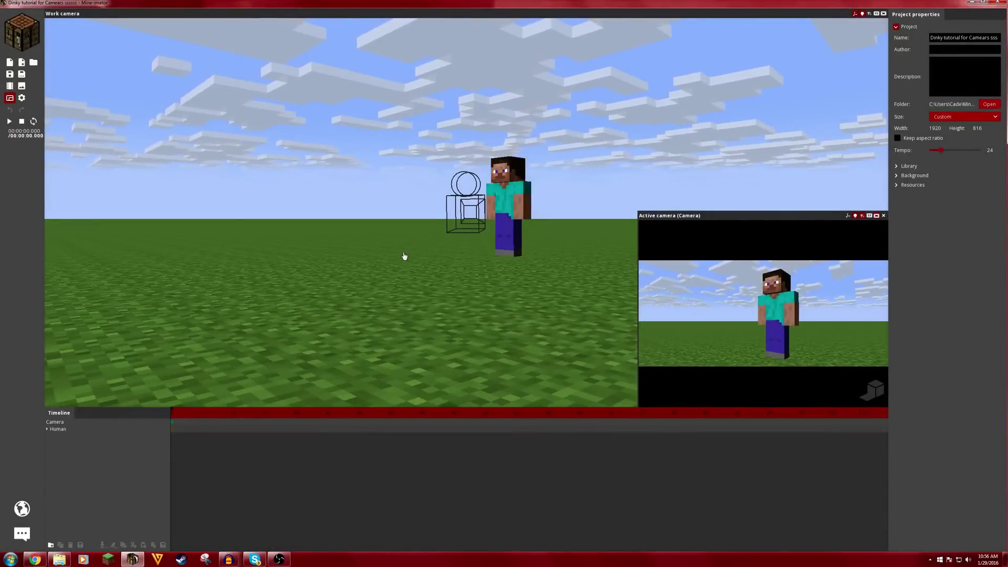
# Select the scene camera, fly it back until the character looks small in its view, and deselect it
pyautogui.scroll(5, 404, 256)
pyautogui.scroll(-4, 404, 256)
pyautogui.scroll(5, 404, 256)
pyautogui.moveTo(404, 256); pyautogui.dragTo(373, 256)
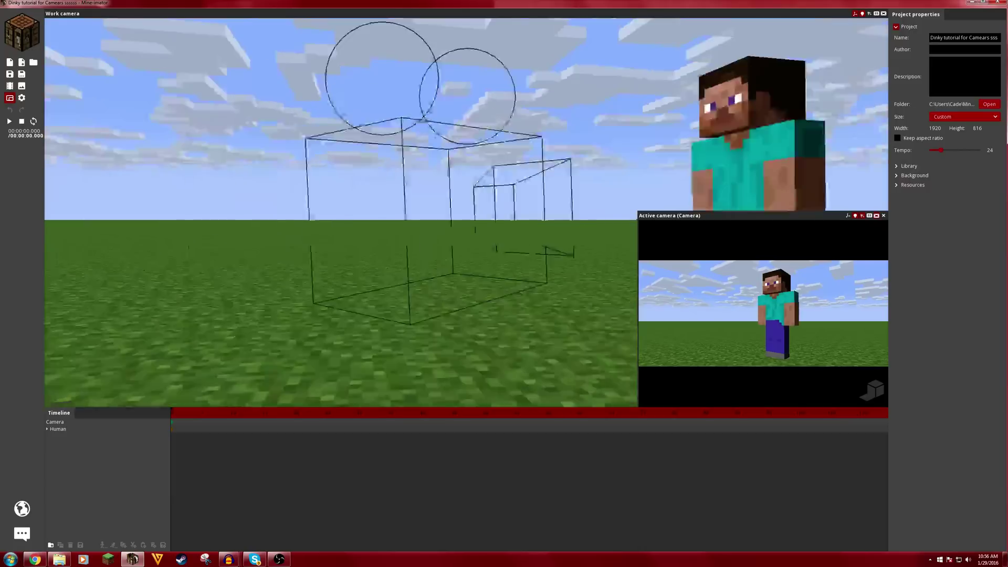
pyautogui.moveTo(373, 256); pyautogui.dragTo(342, 243, button='right')
pyautogui.moveTo(405, 256); pyautogui.dragTo(404, 256, button='right')
pyautogui.click(633, 183)
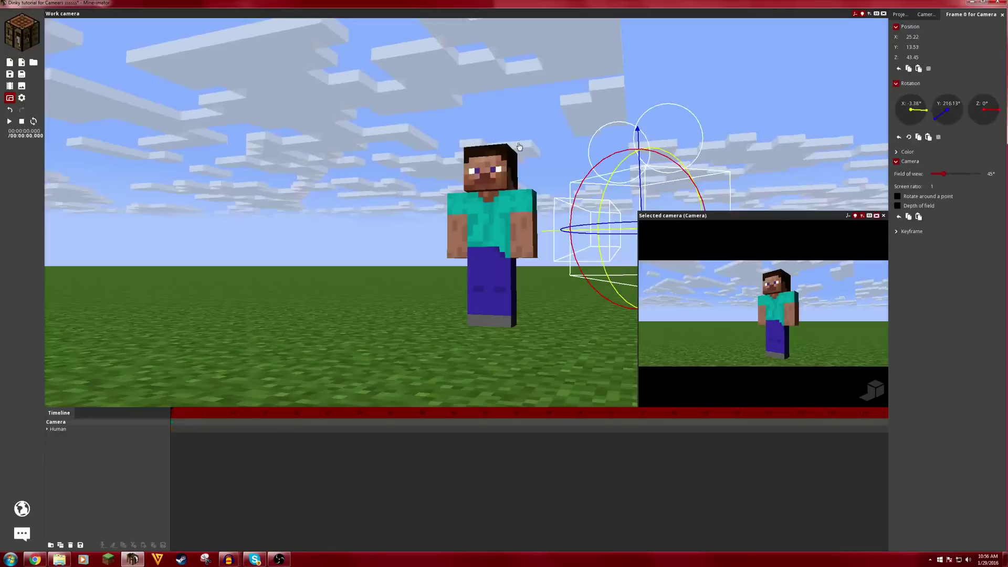
pyautogui.moveTo(519, 147); pyautogui.dragTo(518, 147, button='right')
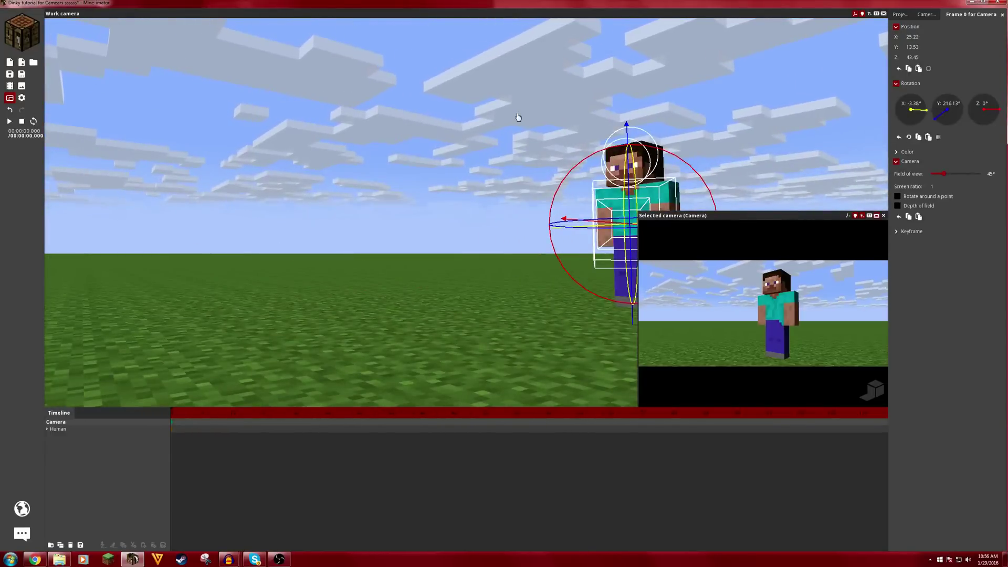
pyautogui.moveTo(689, 244); pyautogui.dragTo(688, 244, button='right')
pyautogui.click(459, 209)
pyautogui.moveTo(459, 210); pyautogui.dragTo(459, 210, button='right')
pyautogui.press('space')
pyautogui.press('space')
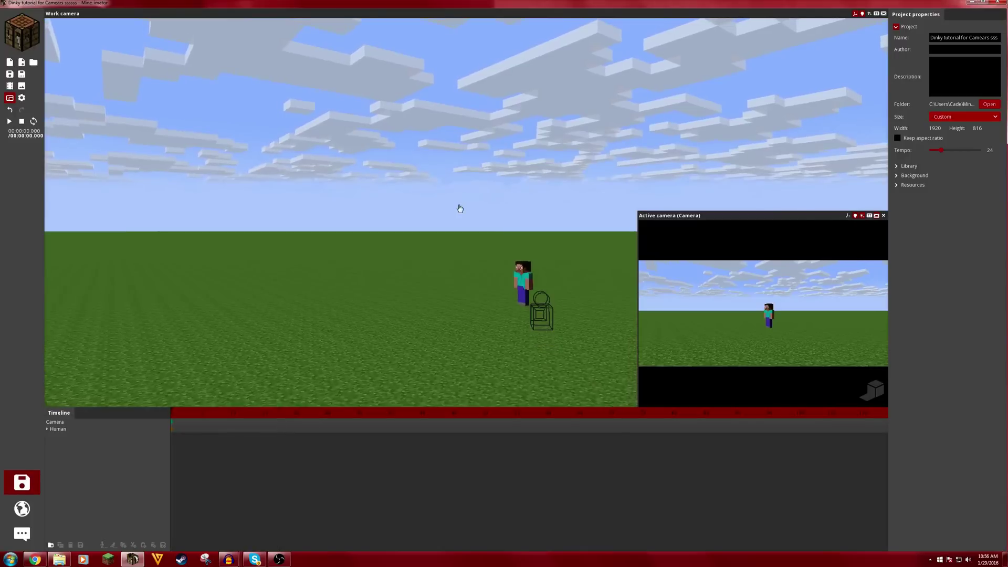
# Start a new scenery object with a schematic imported from the world "Die Wääält"
pyautogui.click(22, 32)
pyautogui.click(91, 28)
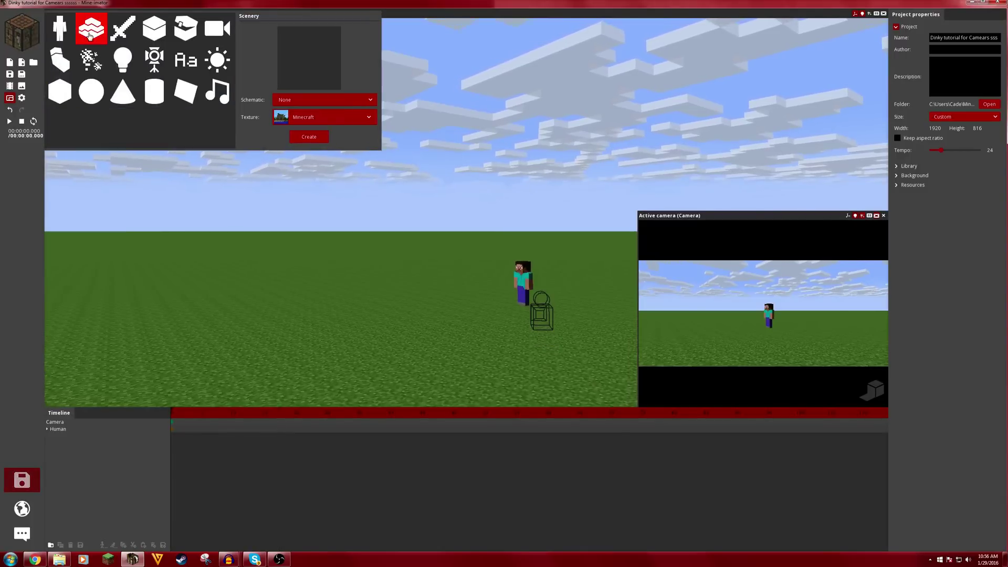
pyautogui.click(313, 105)
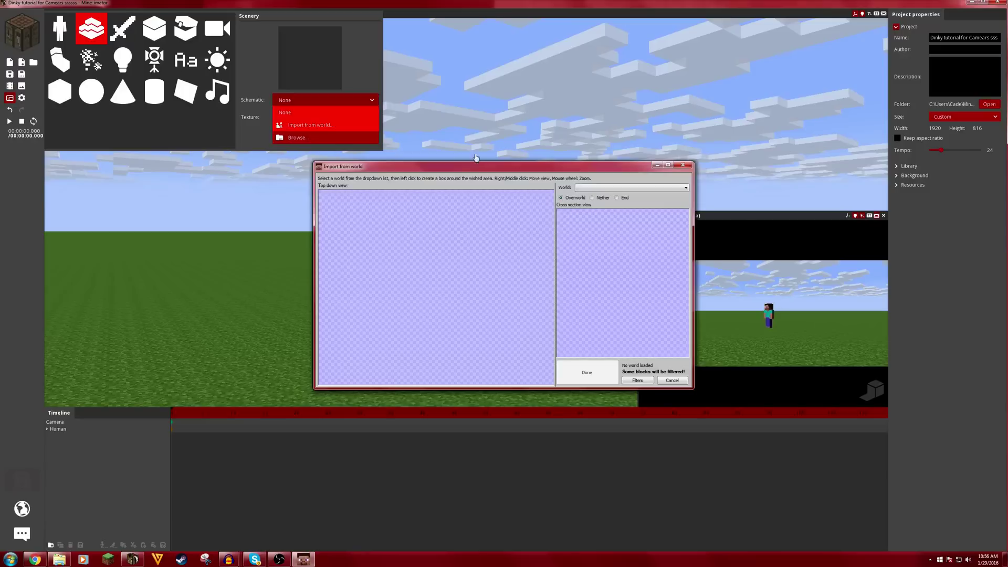
pyautogui.click(594, 188)
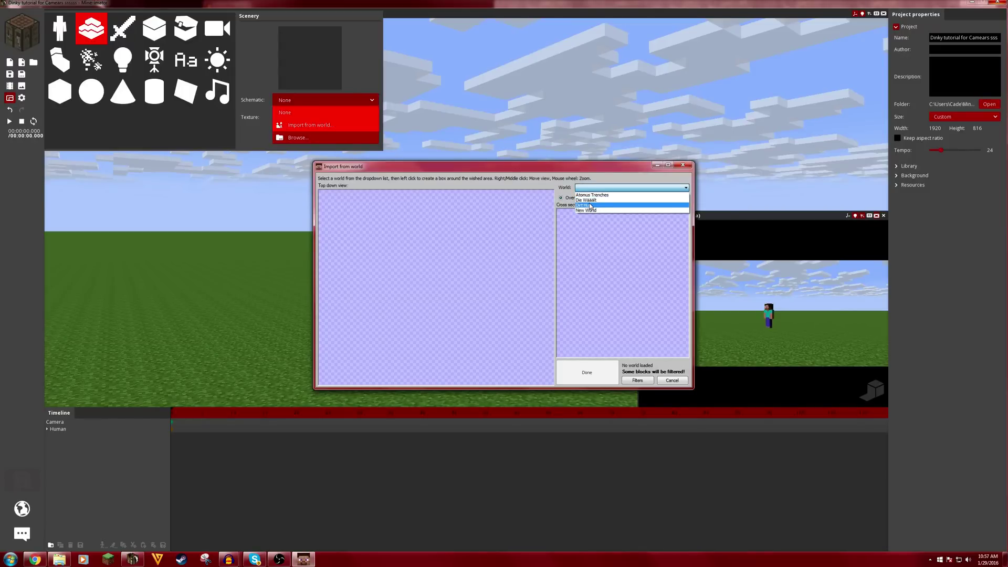
pyautogui.click(587, 200)
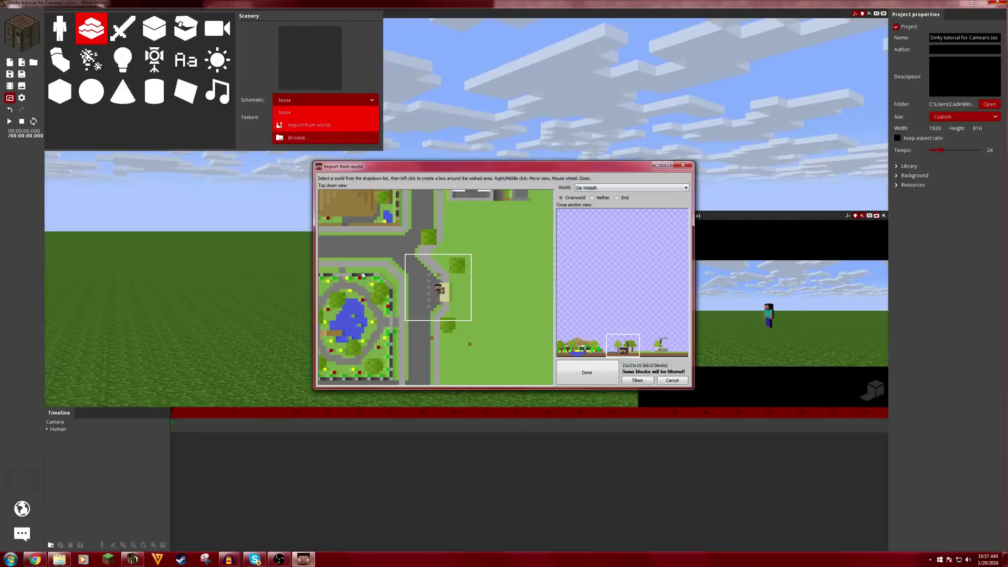
# Select a town area of about 109 by 105 blocks on the world map and create the scenery from it
pyautogui.scroll(-3, 373, 284)
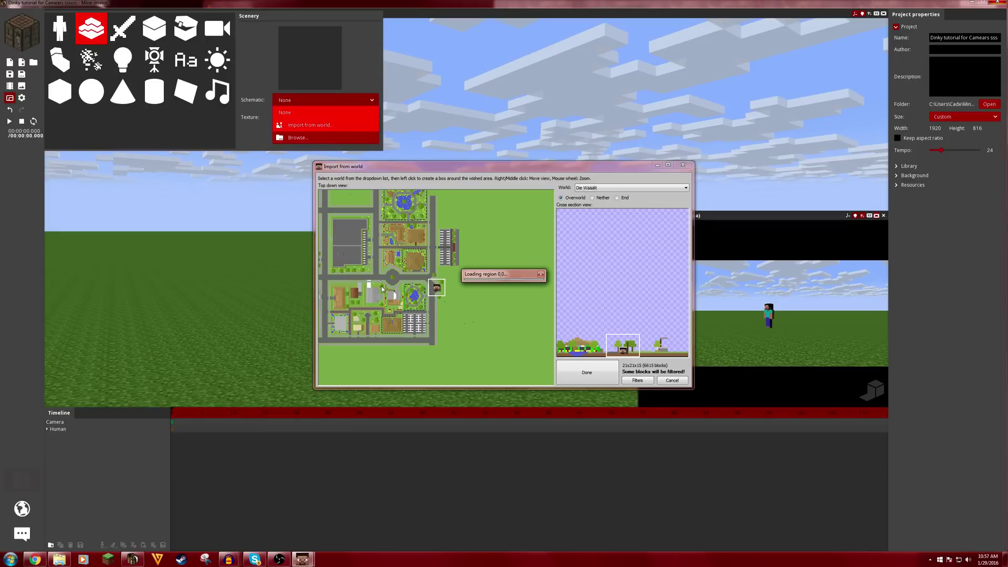
pyautogui.click(539, 275)
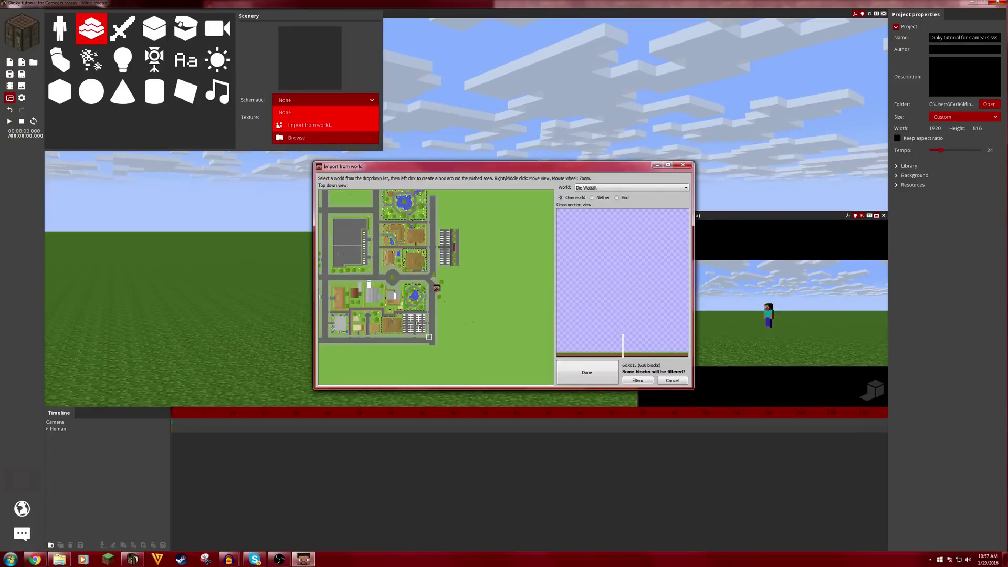
pyautogui.moveTo(358, 272); pyautogui.dragTo(345, 258)
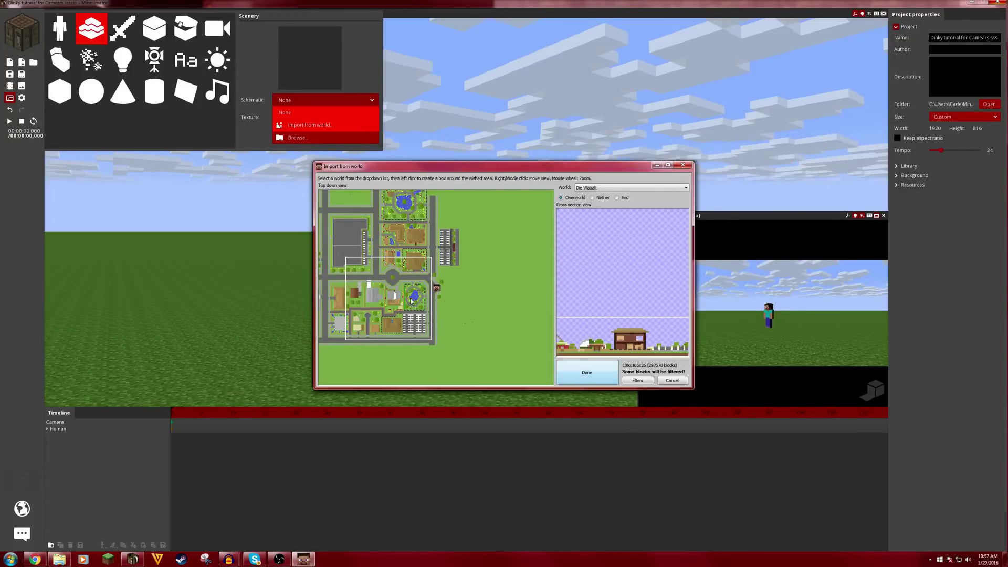
pyautogui.click(587, 372)
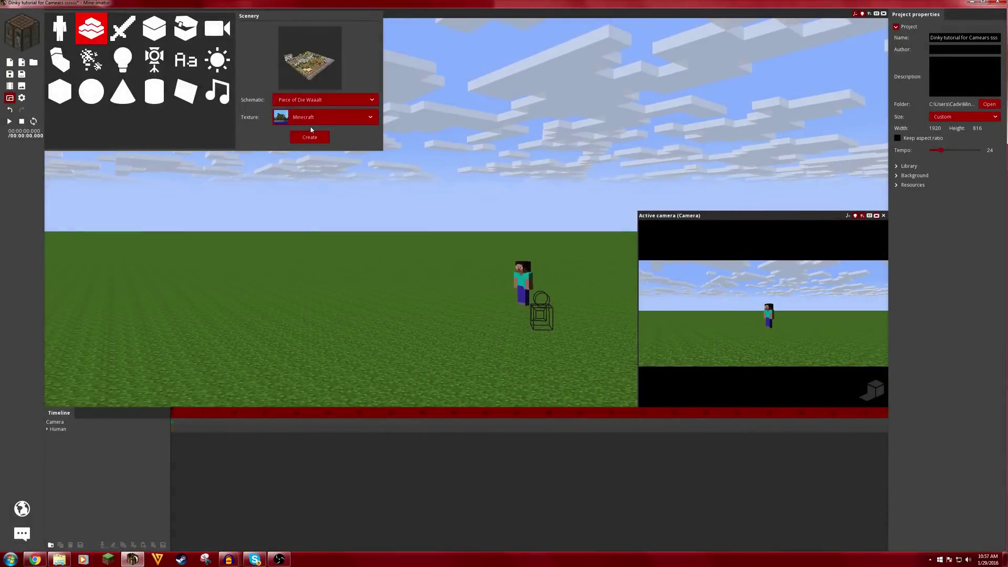
pyautogui.click(310, 136)
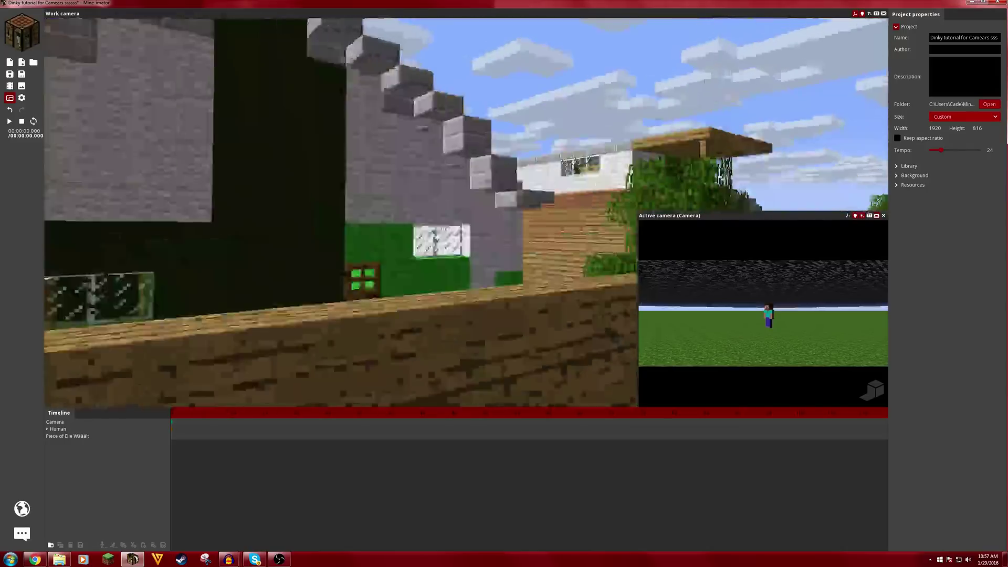
# Select the imported town scenery and reset its X, Y and Z position to 0
pyautogui.press('w')
pyautogui.moveTo(466, 213)
pyautogui.mouseDown(button='right')
pyautogui.moveTo(441, 236)
pyautogui.moveTo(466, 231)
pyautogui.moveTo(466, 213)
pyautogui.mouseUp(button='right')
pyautogui.click(907, 185)
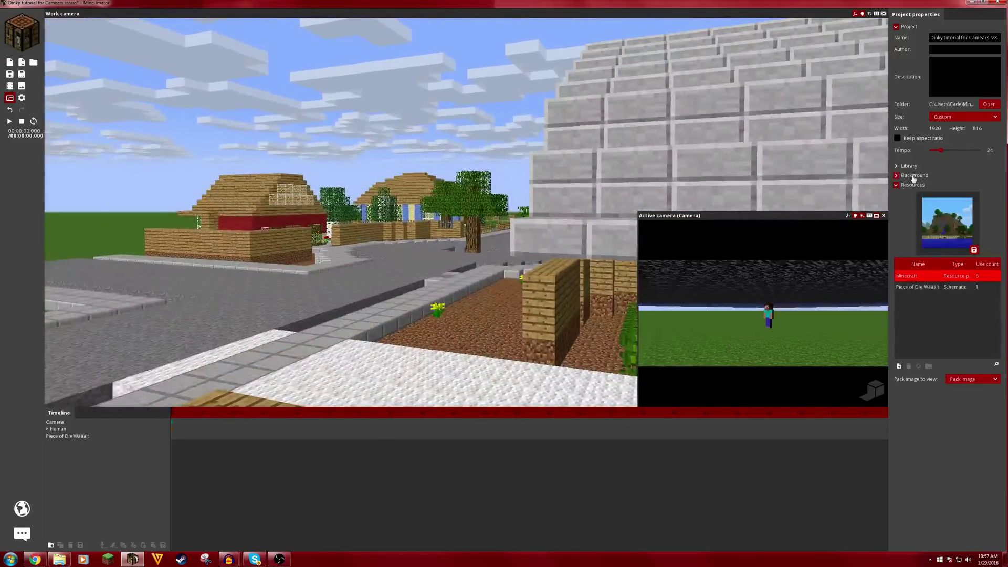
pyautogui.click(914, 176)
pyautogui.click(524, 180)
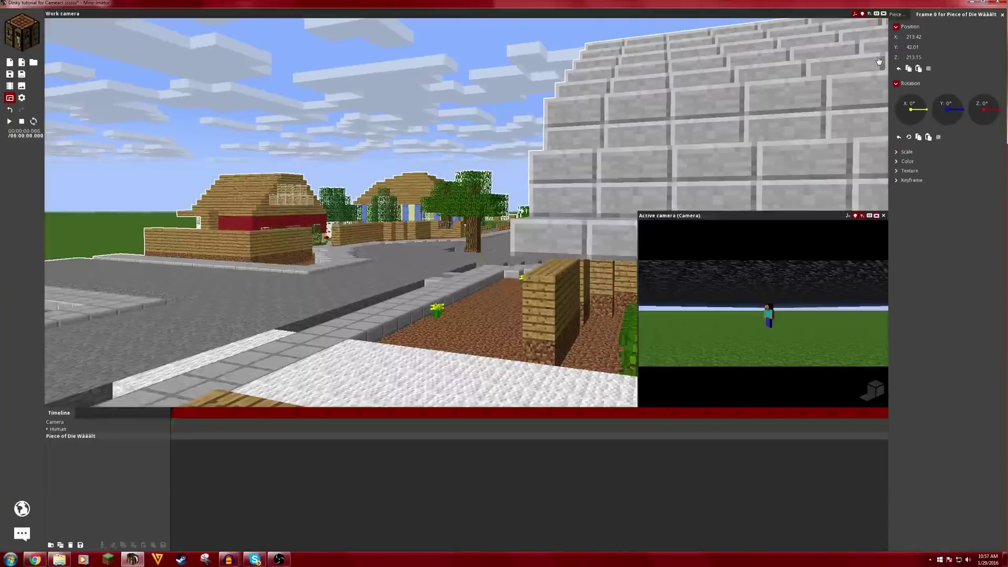
pyautogui.rightClick(914, 46)
pyautogui.rightClick(913, 35)
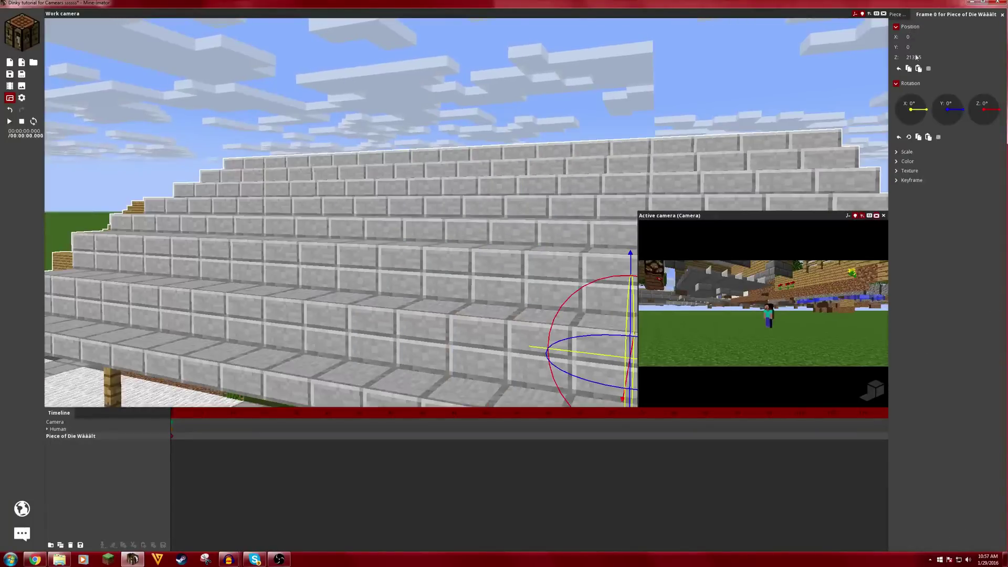
pyautogui.rightClick(913, 57)
# Switch the project background from the sky to a custom image and load "redsun FIX"
pyautogui.click(900, 16)
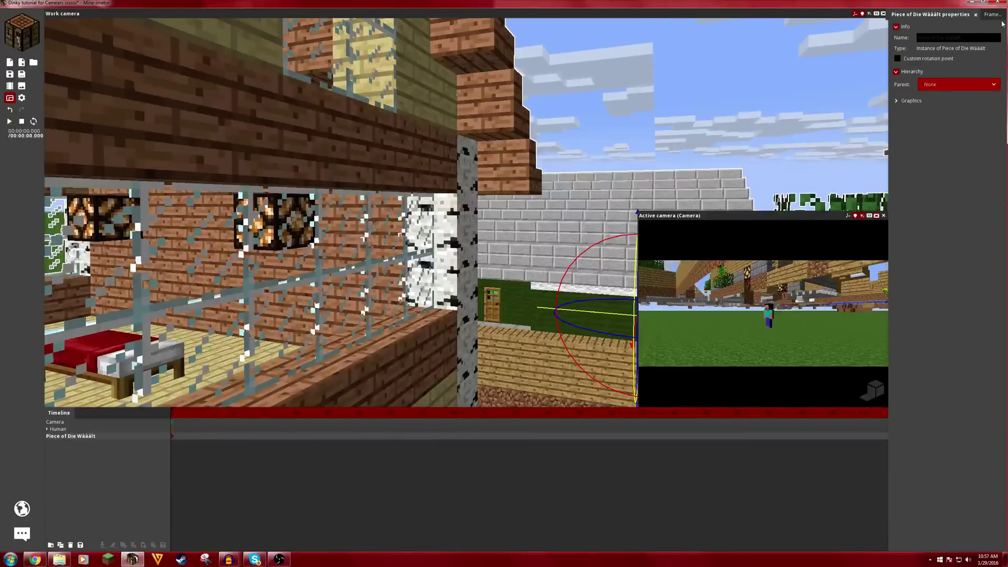
pyautogui.click(991, 15)
pyautogui.click(899, 14)
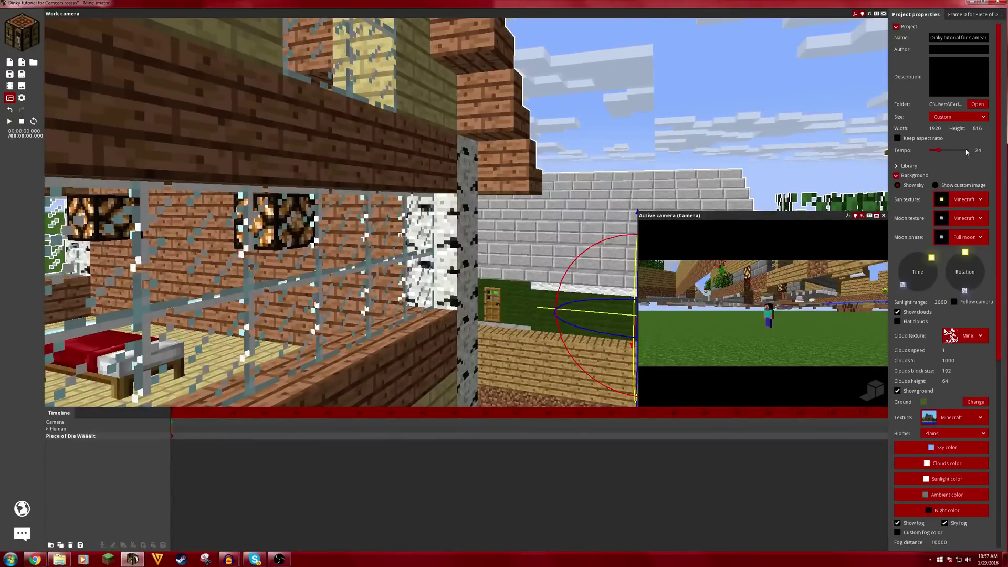
pyautogui.click(935, 185)
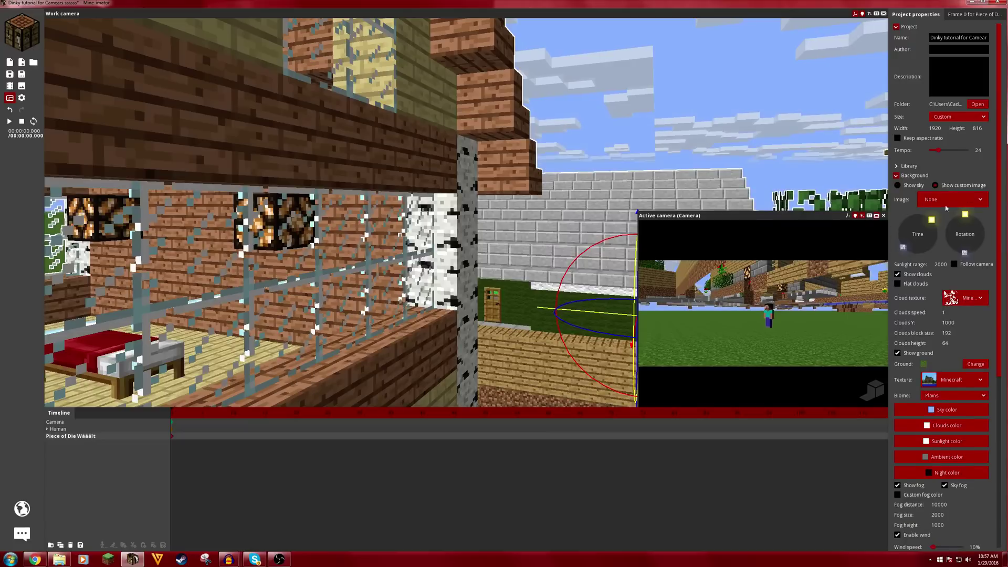
pyautogui.click(944, 200)
pyautogui.click(945, 231)
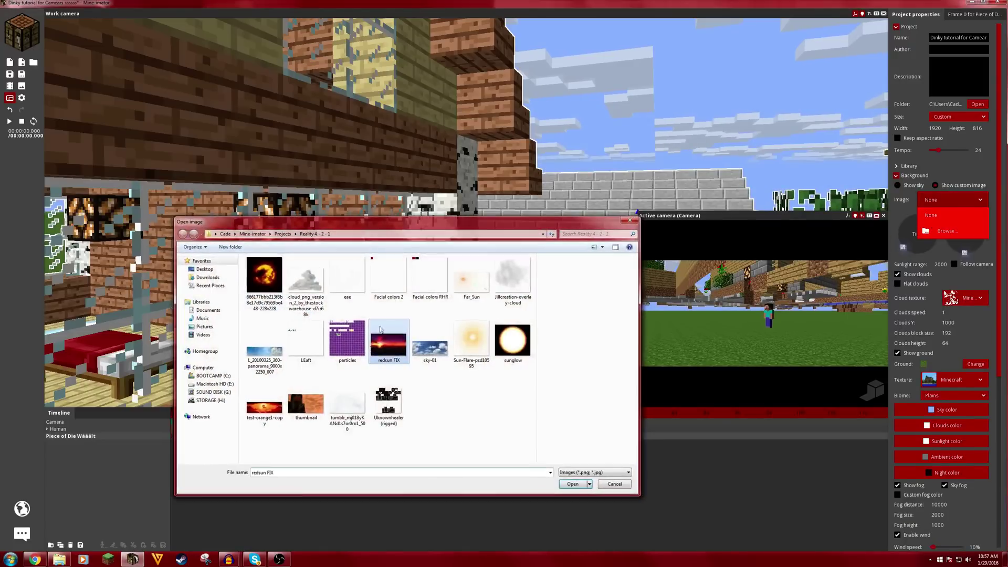
pyautogui.press('Return')
# Set the custom background image's type to Skysphere and look around the town to check the sky
pyautogui.press('d')
pyautogui.moveTo(475, 158); pyautogui.dragTo(486, 147, button='right')
pyautogui.press('e')
pyautogui.moveTo(504, 344); pyautogui.dragTo(544, 331, button='right')
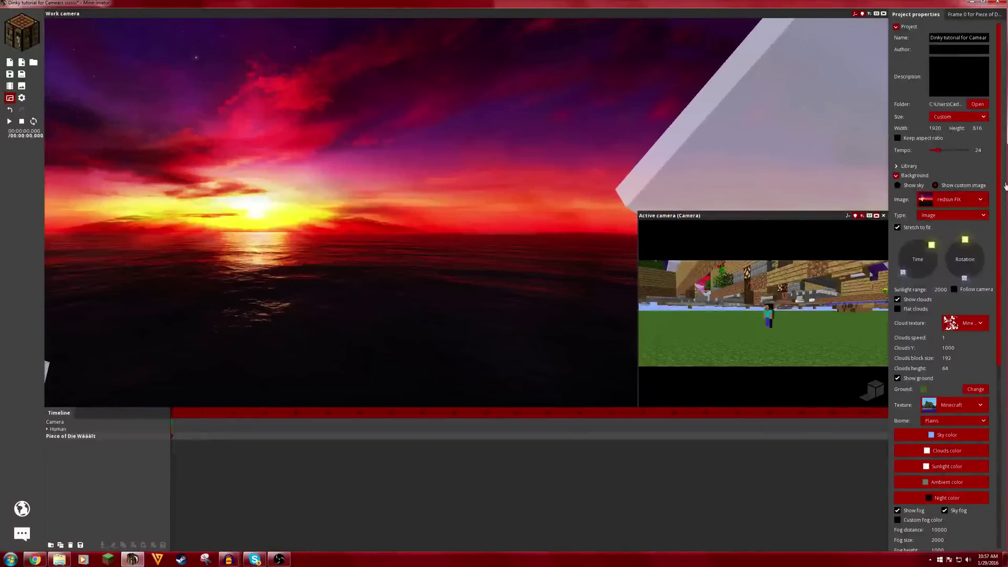
pyautogui.click(953, 216)
pyautogui.click(945, 235)
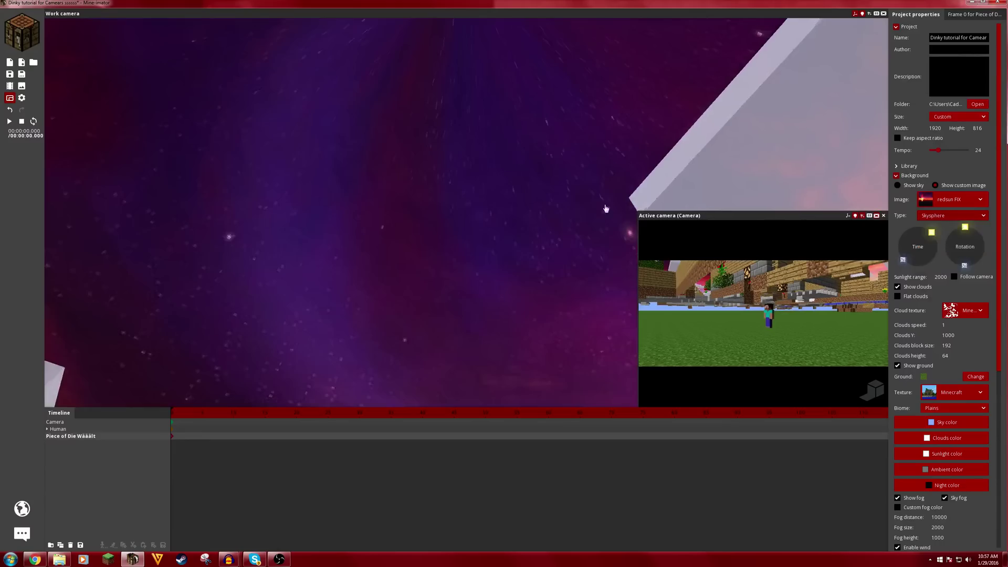
pyautogui.moveTo(606, 209)
pyautogui.mouseDown(button='right')
pyautogui.moveTo(604, 265)
pyautogui.moveTo(606, 208)
pyautogui.mouseUp(button='right')
pyautogui.press('w')
# Enable a custom fog color and set it to light orange, hex FFCB94
pyautogui.click(909, 508)
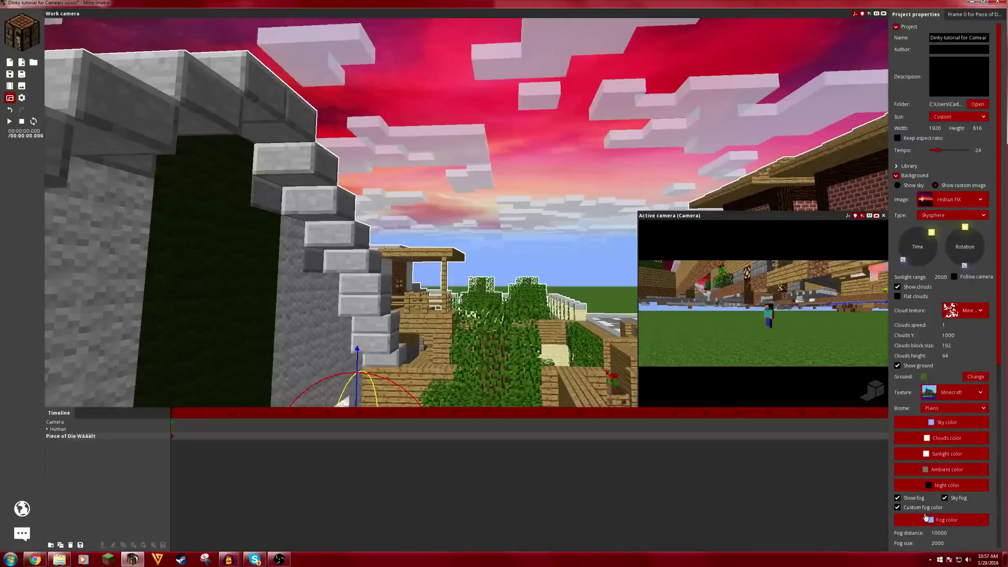
pyautogui.click(947, 521)
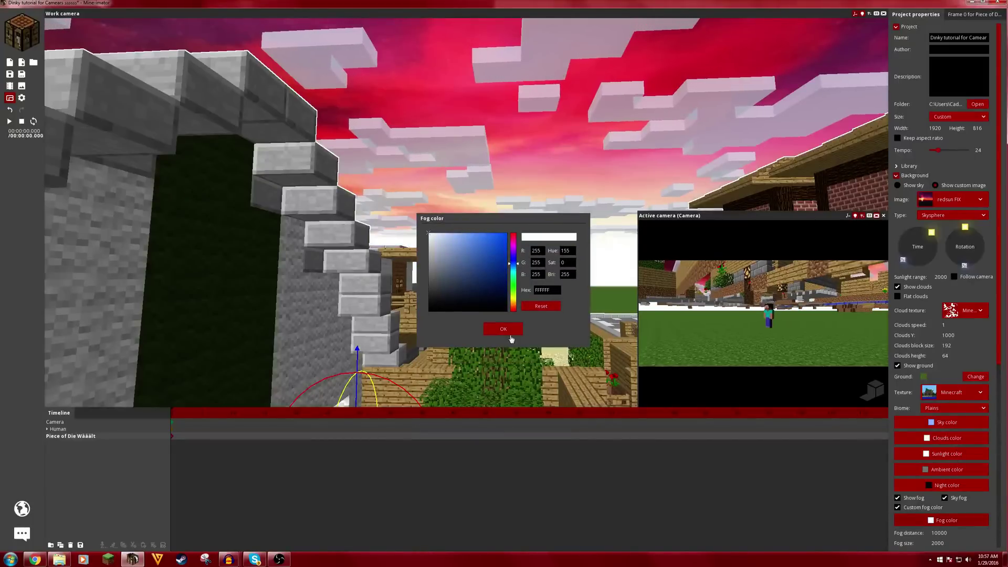
pyautogui.moveTo(487, 224); pyautogui.dragTo(503, 238)
pyautogui.moveTo(530, 294); pyautogui.dragTo(530, 319)
pyautogui.click(484, 247)
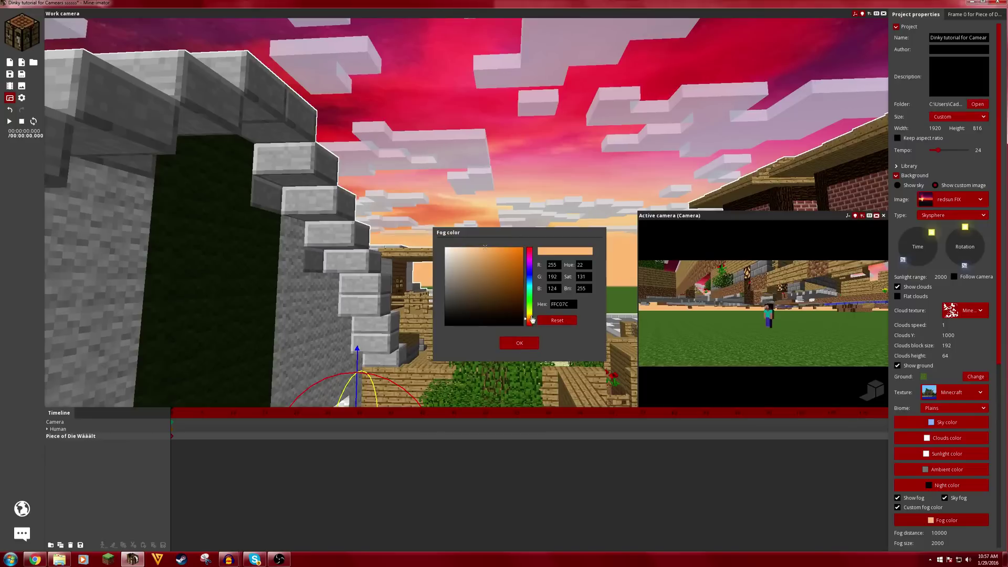
pyautogui.scroll(1, 532, 320)
pyautogui.scroll(-1, 532, 319)
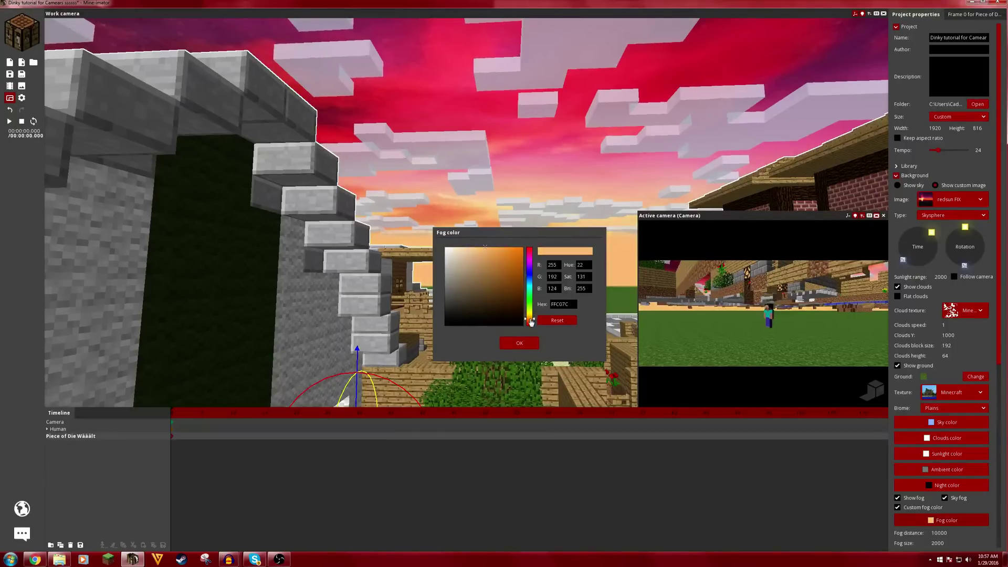
pyautogui.moveTo(513, 253)
pyautogui.mouseDown()
pyautogui.moveTo(508, 232)
pyautogui.moveTo(474, 219)
pyautogui.mouseUp()
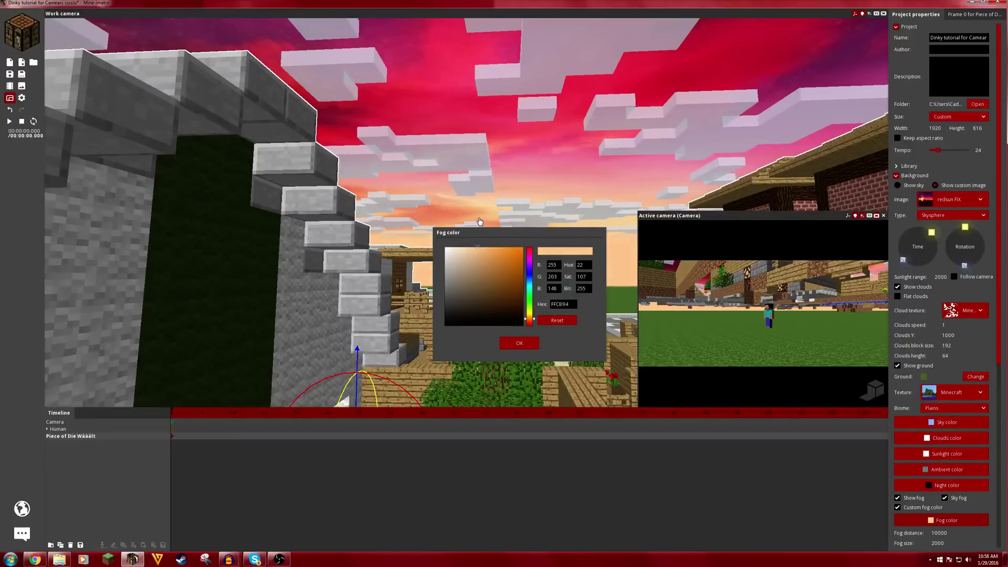
pyautogui.click(523, 341)
pyautogui.moveTo(524, 341); pyautogui.dragTo(524, 341, button='right')
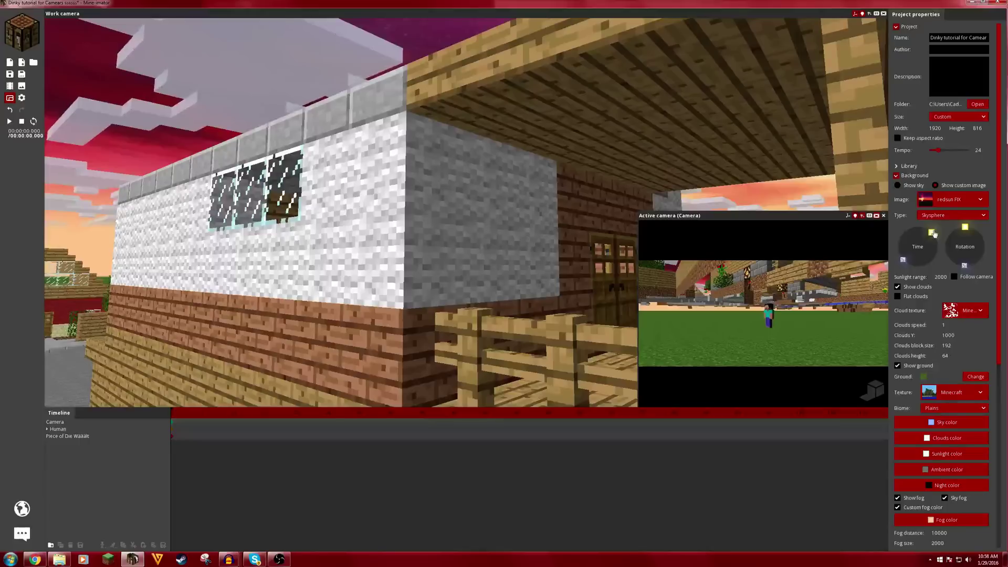
# Adjust the background time so the sun sits low, close to the horizon, for sunset lighting
pyautogui.moveTo(932, 232); pyautogui.dragTo(942, 240)
pyautogui.moveTo(454, 205); pyautogui.dragTo(558, 202, button='right')
pyautogui.moveTo(937, 241); pyautogui.dragTo(939, 241)
# Set the ambient color to a muted yellow-brown with RGB 136, 126, 101
pyautogui.click(948, 470)
pyautogui.click(493, 288)
pyautogui.click(473, 287)
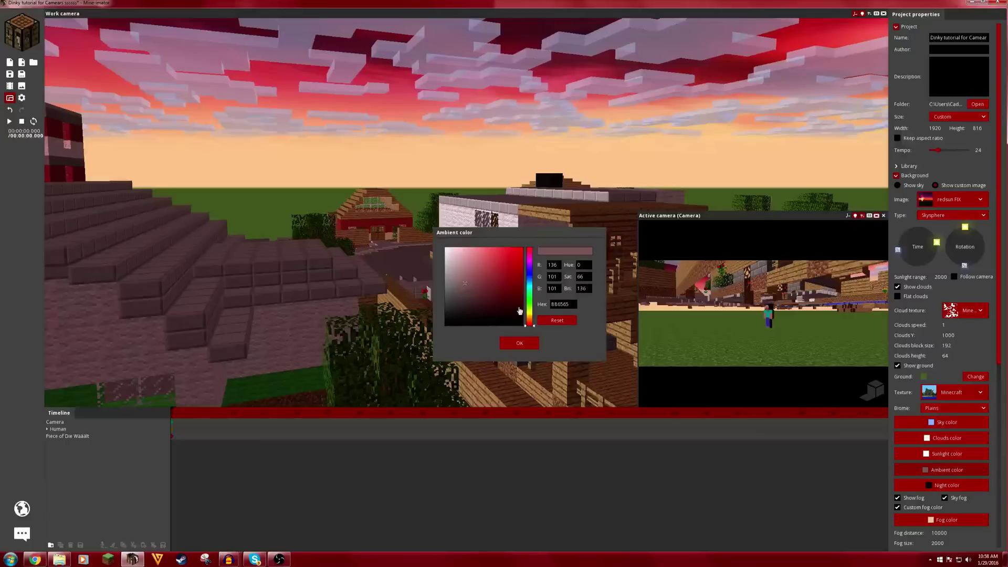
pyautogui.moveTo(530, 312); pyautogui.dragTo(532, 320)
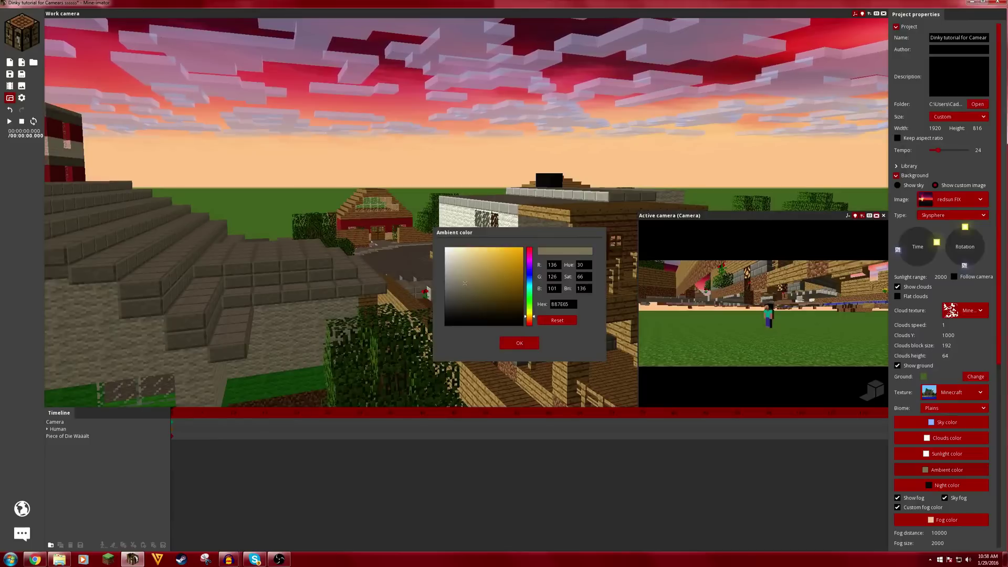
pyautogui.moveTo(512, 178); pyautogui.dragTo(499, 275, button='right')
pyautogui.press('w')
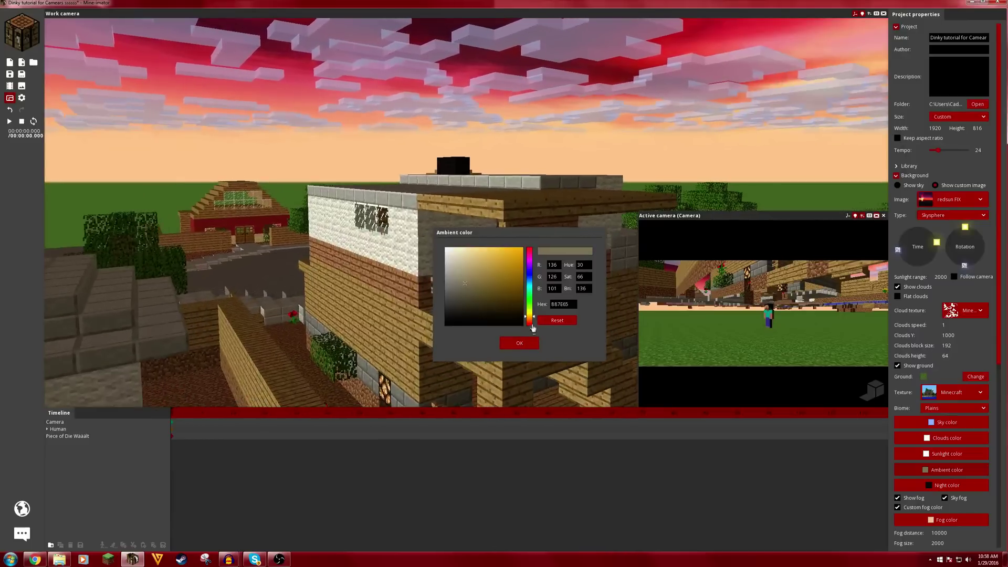
pyautogui.click(534, 343)
pyautogui.moveTo(532, 336)
pyautogui.mouseDown(button='right')
pyautogui.moveTo(699, 378)
pyautogui.moveTo(625, 336)
pyautogui.moveTo(525, 338)
pyautogui.mouseUp(button='right')
# Hide the secondary camera view and rotate the sunlight to come from roughly the opposite direction
pyautogui.moveTo(431, 204); pyautogui.dragTo(639, 136, button='right')
pyautogui.click(885, 216)
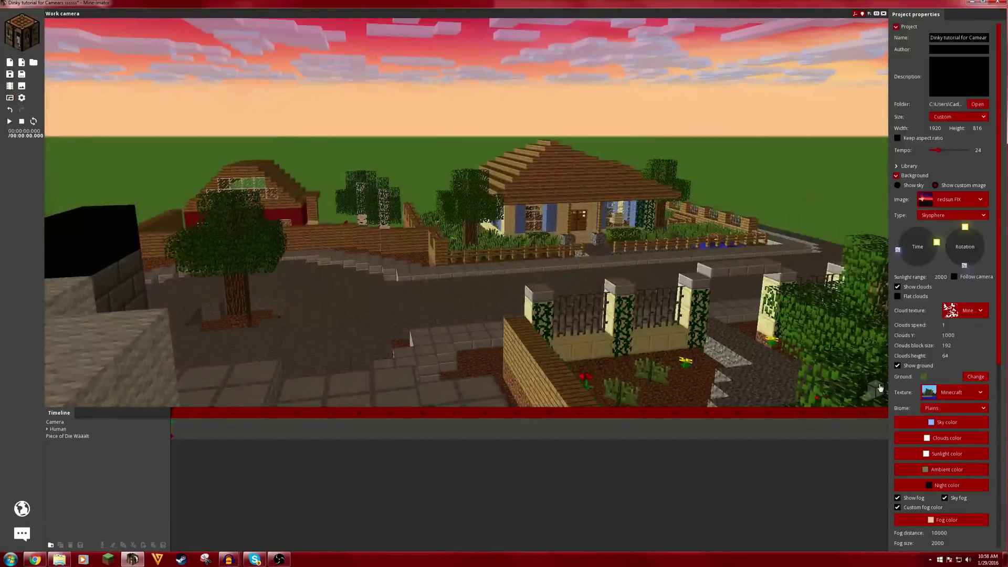
pyautogui.moveTo(880, 388); pyautogui.dragTo(871, 392, button='right')
pyautogui.moveTo(957, 230); pyautogui.dragTo(971, 289)
pyautogui.moveTo(596, 165); pyautogui.dragTo(819, 171, button='right')
pyautogui.moveTo(596, 165); pyautogui.dragTo(651, 169, button='right')
pyautogui.press('s')
pyautogui.press('s')
# Set the sunlight color to pale yellow, hex FFEC96, and switch off the high-quality render preview
pyautogui.click(954, 456)
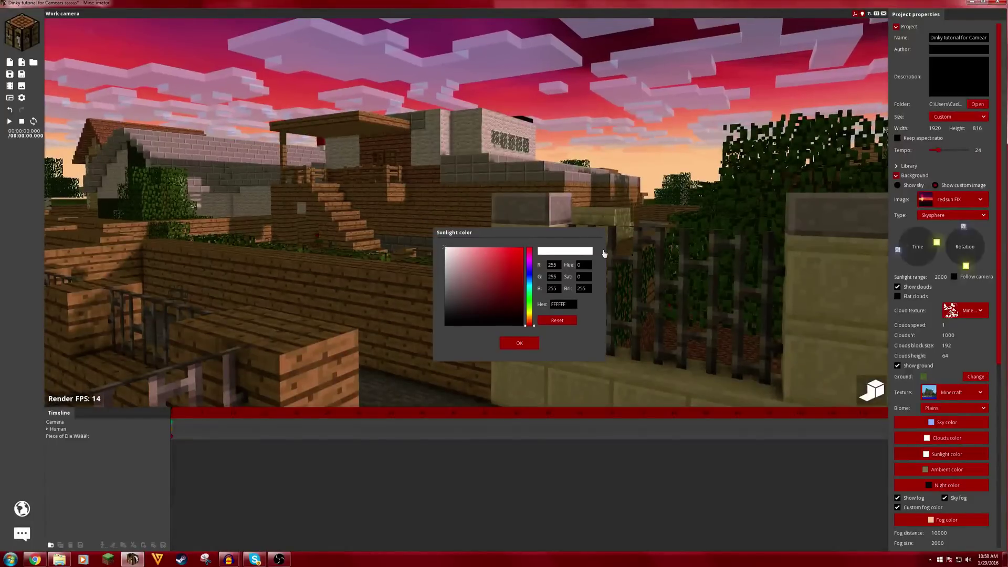
pyautogui.click(476, 247)
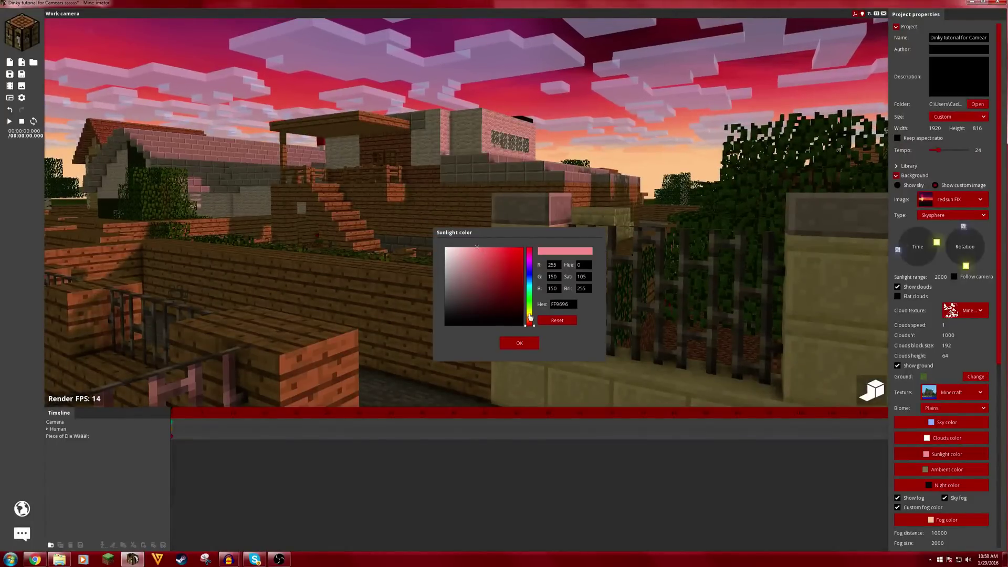
pyautogui.moveTo(530, 323); pyautogui.dragTo(531, 318)
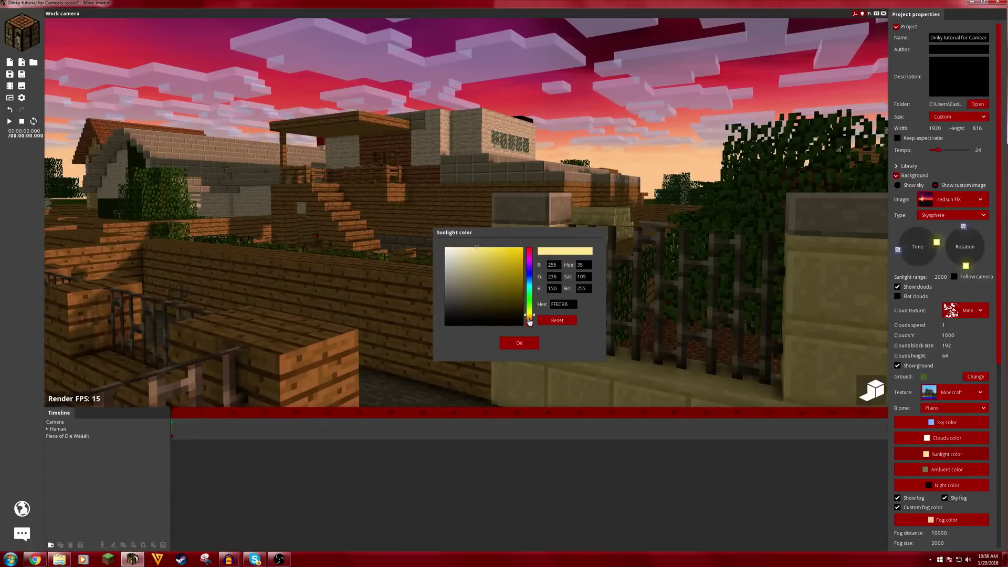
pyautogui.click(525, 345)
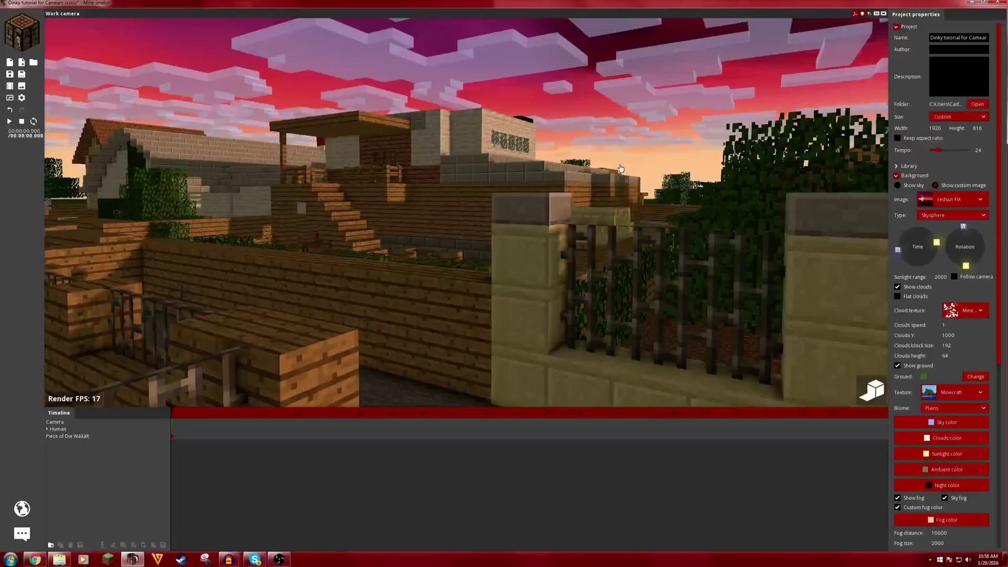
pyautogui.click(872, 386)
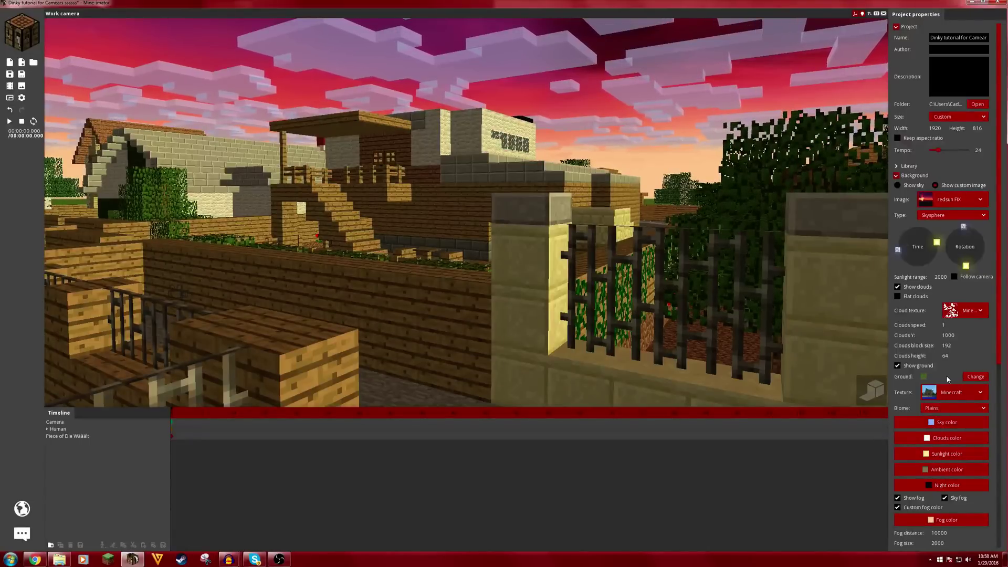
# Load the "eae" image as the cloud texture, turn on flat clouds and check the moving sky
pyautogui.click(963, 310)
pyautogui.click(971, 326)
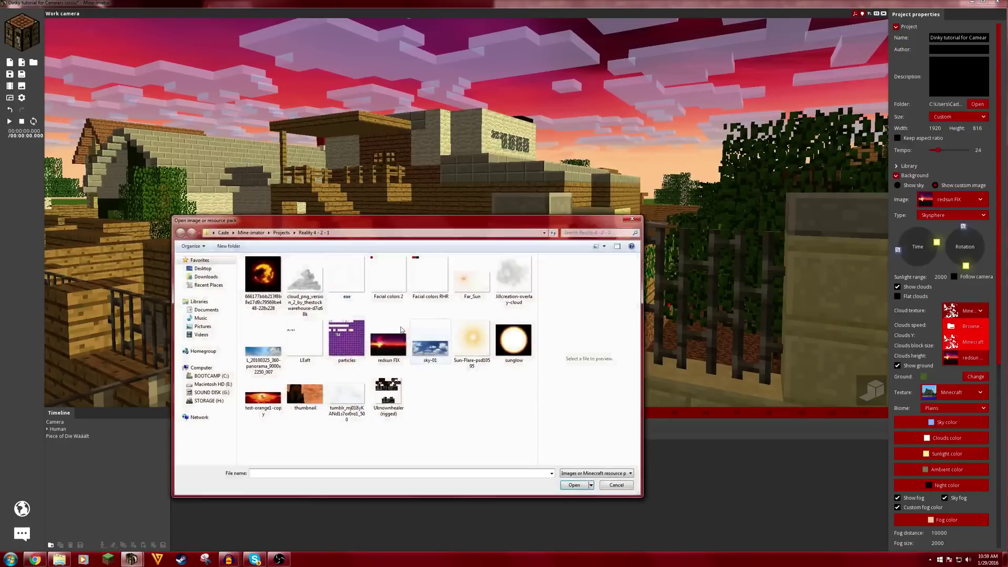
pyautogui.click(344, 278)
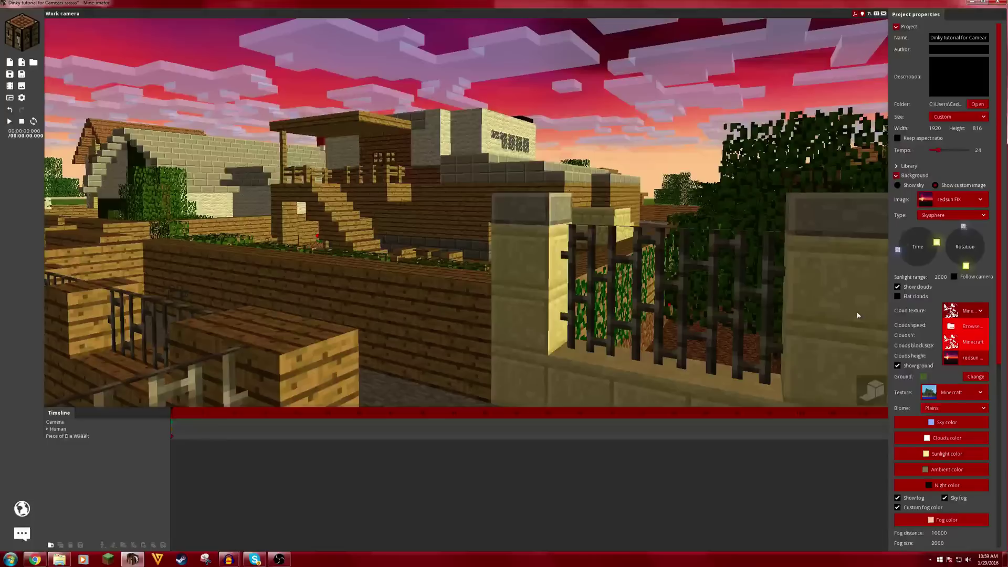
pyautogui.click(916, 297)
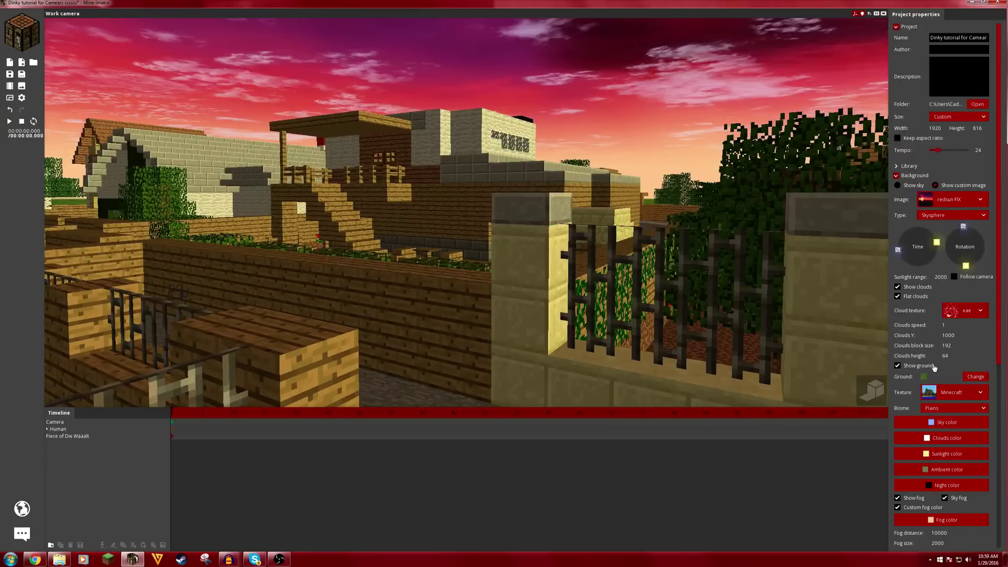
pyautogui.press('space')
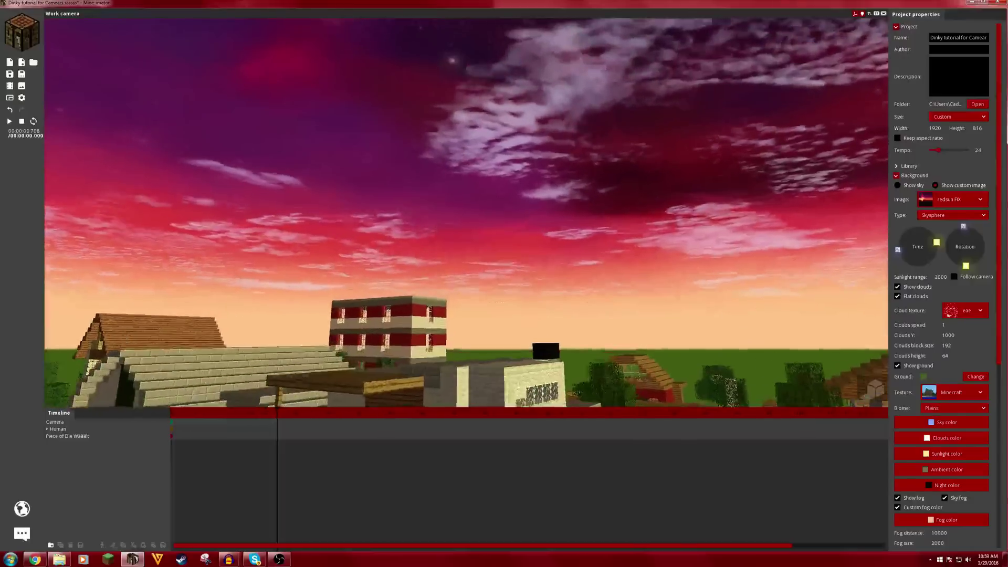
pyautogui.press('q')
pyautogui.moveTo(742, 263); pyautogui.dragTo(743, 264, button='right')
pyautogui.press('e')
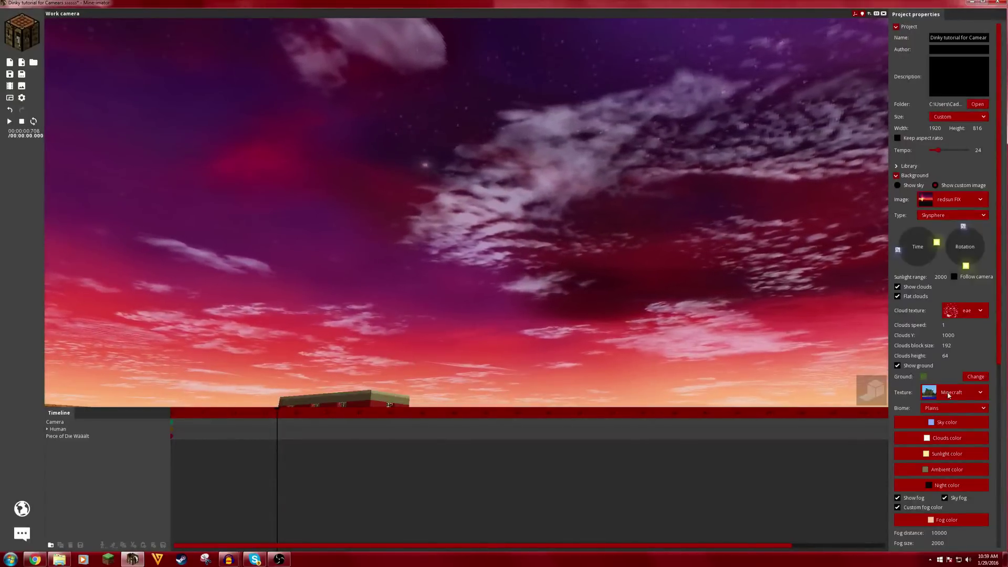
# Set the clouds color to orange, hex FFB540
pyautogui.click(945, 454)
pyautogui.click(517, 342)
pyautogui.click(947, 438)
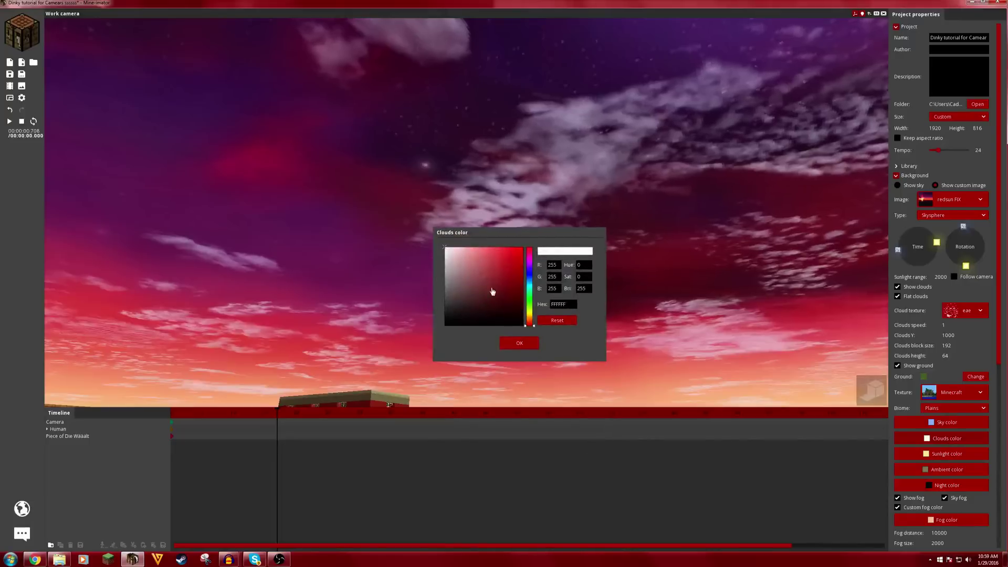
pyautogui.moveTo(493, 291); pyautogui.dragTo(486, 237)
pyautogui.click(529, 318)
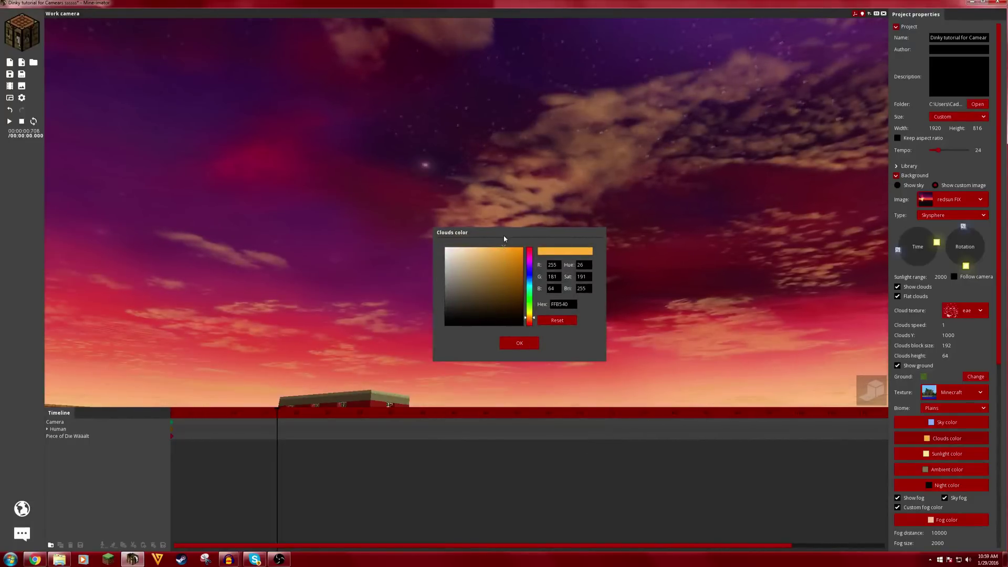
pyautogui.click(519, 342)
# Go down to the street level and preview the town in high-quality render mode
pyautogui.moveTo(572, 291); pyautogui.dragTo(489, 331, button='right')
pyautogui.press('s')
pyautogui.press('s')
pyautogui.press('w')
pyautogui.press('w')
pyautogui.press('s')
pyautogui.press('s')
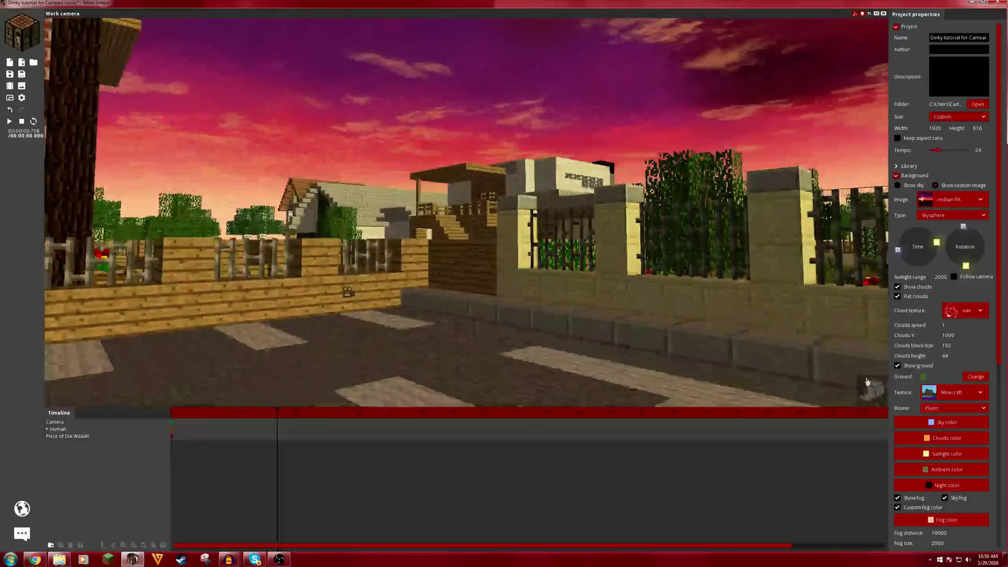
pyautogui.click(872, 382)
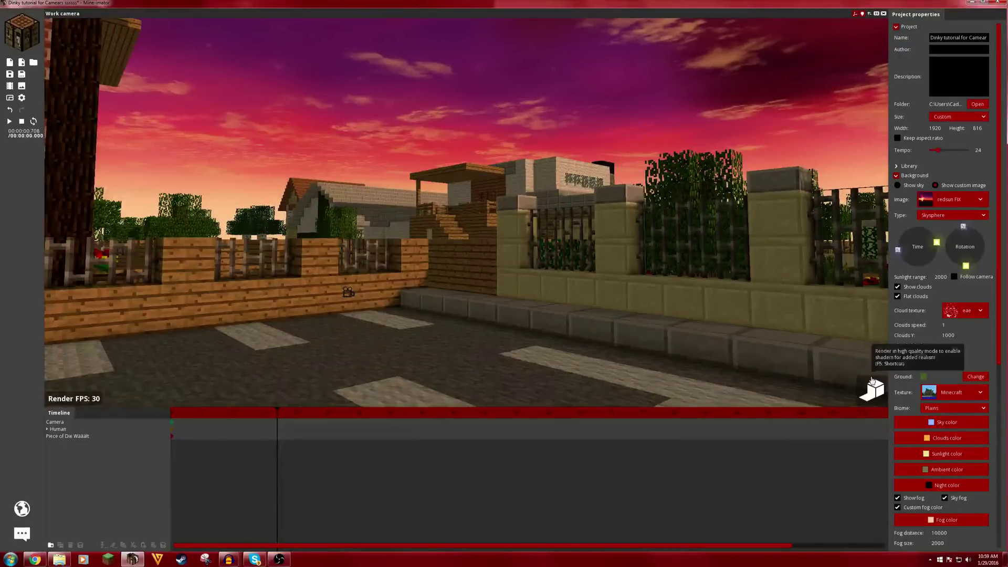
pyautogui.click(872, 381)
# Show the secondary view, select the camera and aim it at the house from about X 300, Y 135, Z 194
pyautogui.press('w')
pyautogui.moveTo(840, 357); pyautogui.dragTo(841, 355, button='right')
pyautogui.press('w')
pyautogui.moveTo(281, 44); pyautogui.dragTo(280, 43, button='right')
pyautogui.click(10, 98)
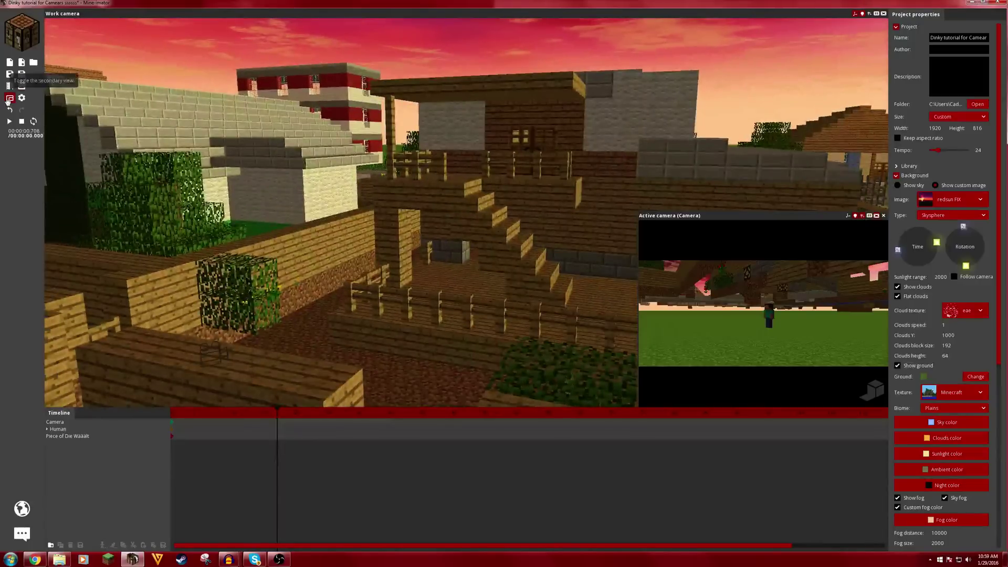
pyautogui.click(56, 421)
pyautogui.press('s')
pyautogui.moveTo(763, 313); pyautogui.dragTo(764, 313, button='right')
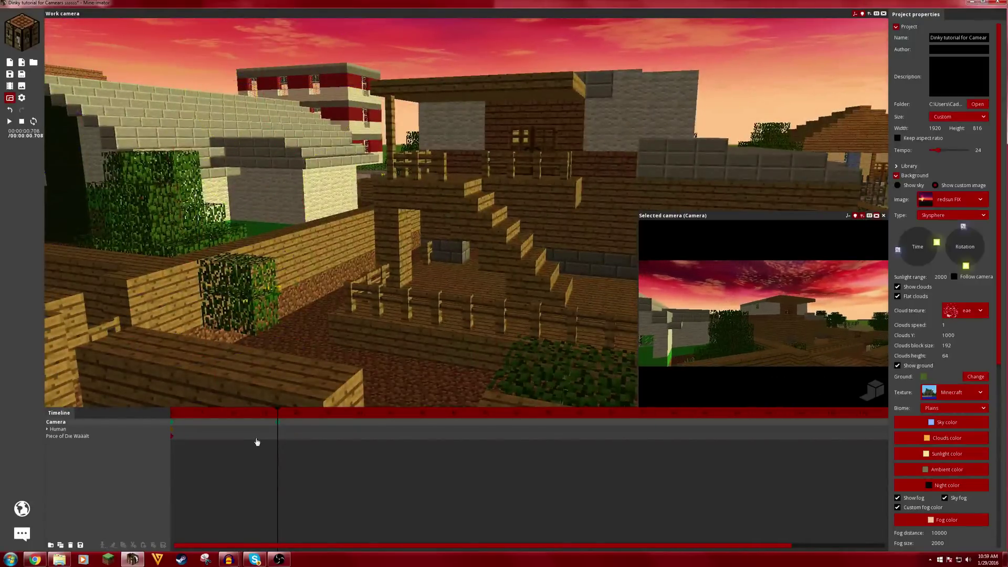
# Move the camera's new keyframe to frame 0 of the timeline
pyautogui.click(172, 422)
pyautogui.click(173, 423)
pyautogui.click(278, 422)
pyautogui.moveTo(279, 424); pyautogui.dragTo(131, 415)
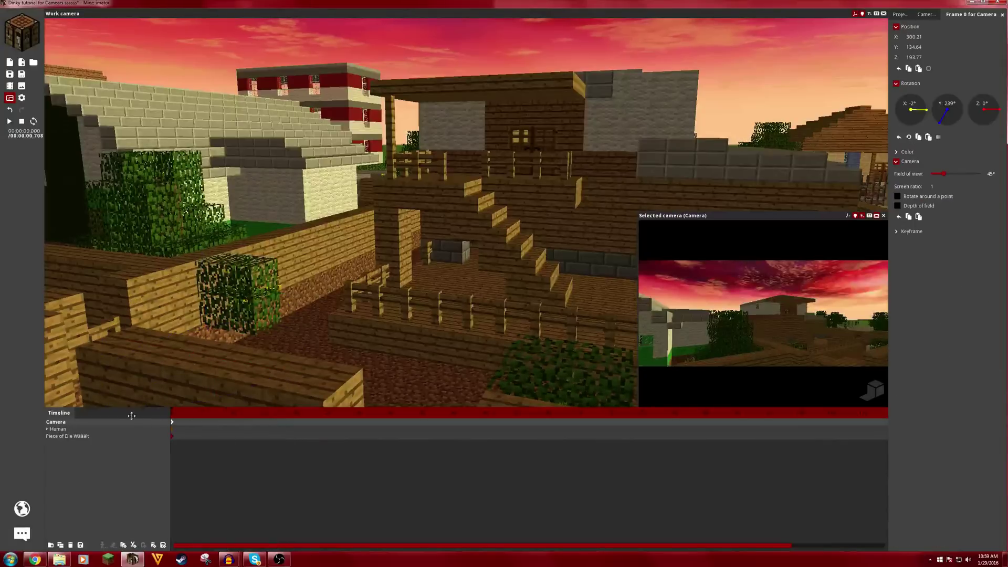
# Show the rule-of-thirds grid in the selected camera view and enlarge that view
pyautogui.click(869, 217)
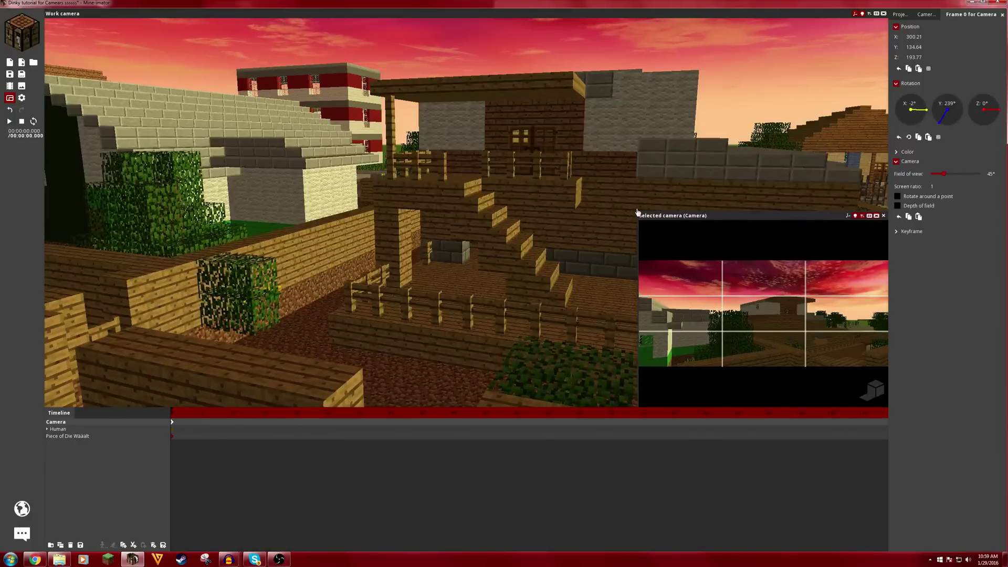
pyautogui.moveTo(637, 210); pyautogui.dragTo(423, 119)
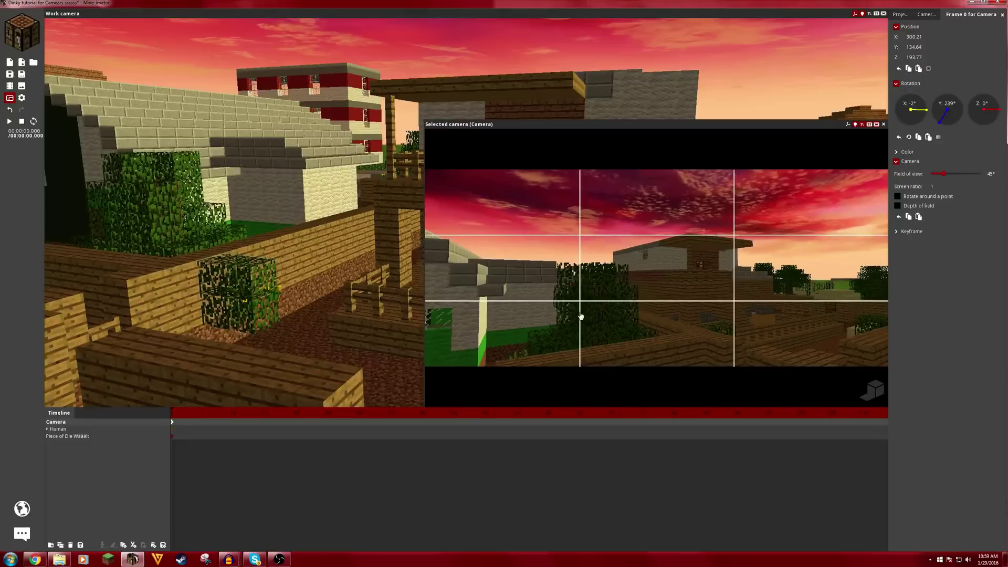
# Try the camera's depth of field option and set its field of view to 14°
pyautogui.click(926, 207)
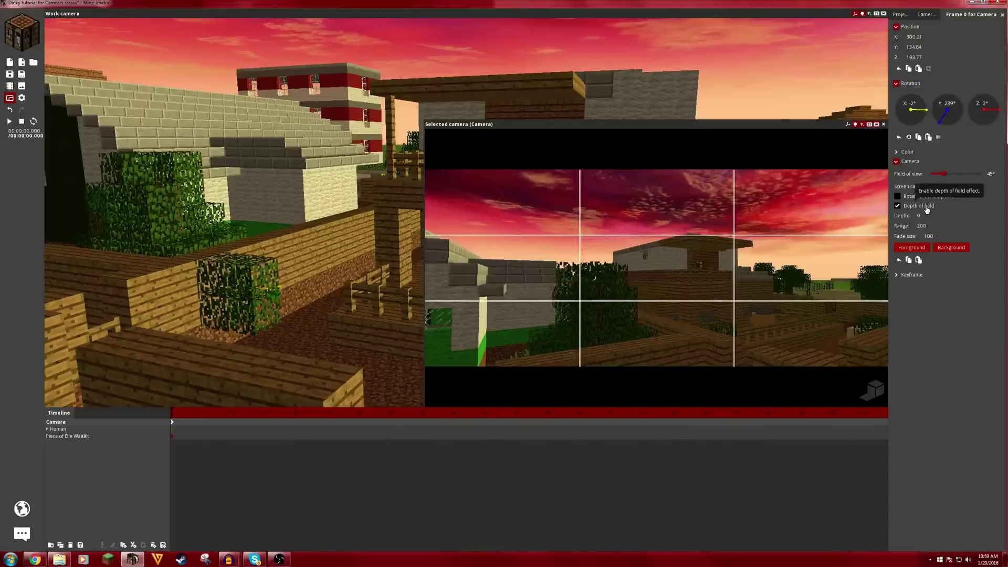
pyautogui.click(927, 208)
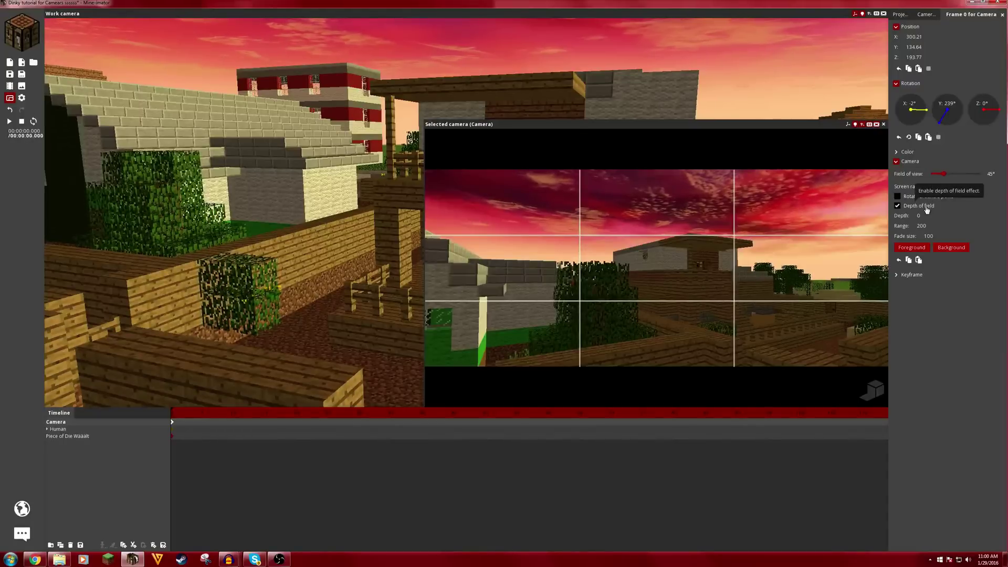
pyautogui.moveTo(944, 178); pyautogui.dragTo(937, 178)
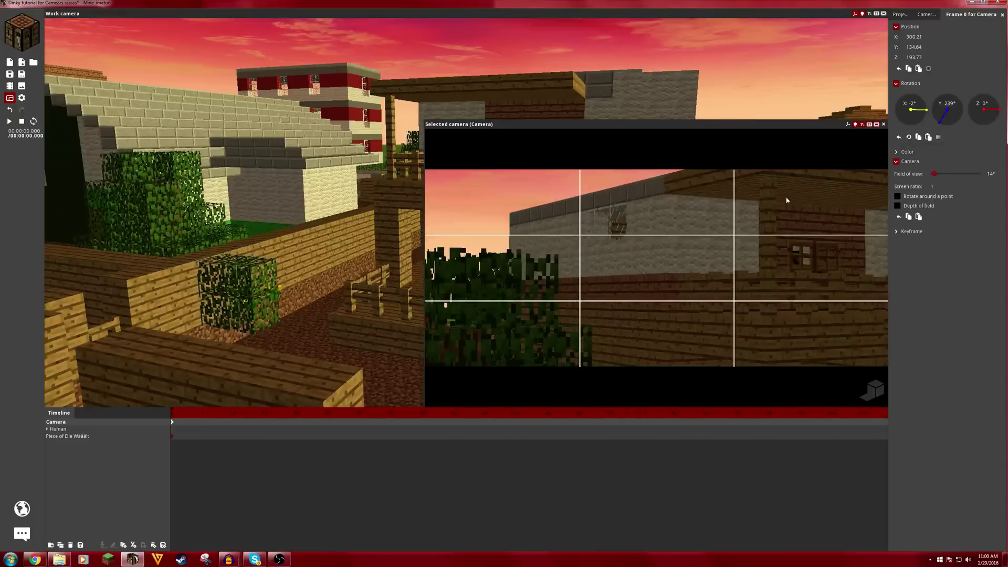
# Fly the camera to about X 466, Y 96, Z -315, looking over the wooden fence at the pale stone-roofed building
pyautogui.press('w')
pyautogui.moveTo(787, 200); pyautogui.dragTo(788, 202, button='right')
pyautogui.press('s')
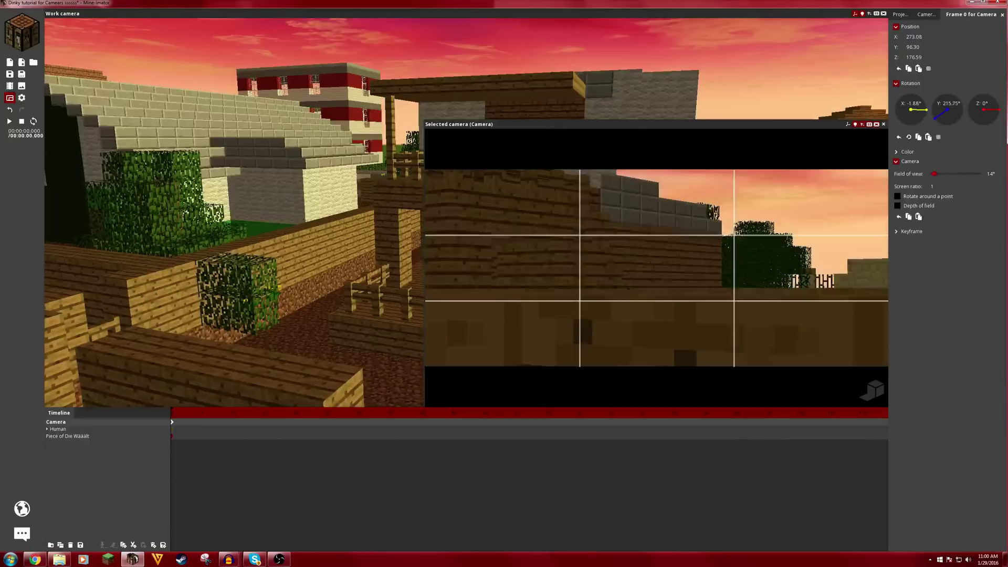
pyautogui.moveTo(656, 268); pyautogui.dragTo(655, 269, button='right')
pyautogui.press('q')
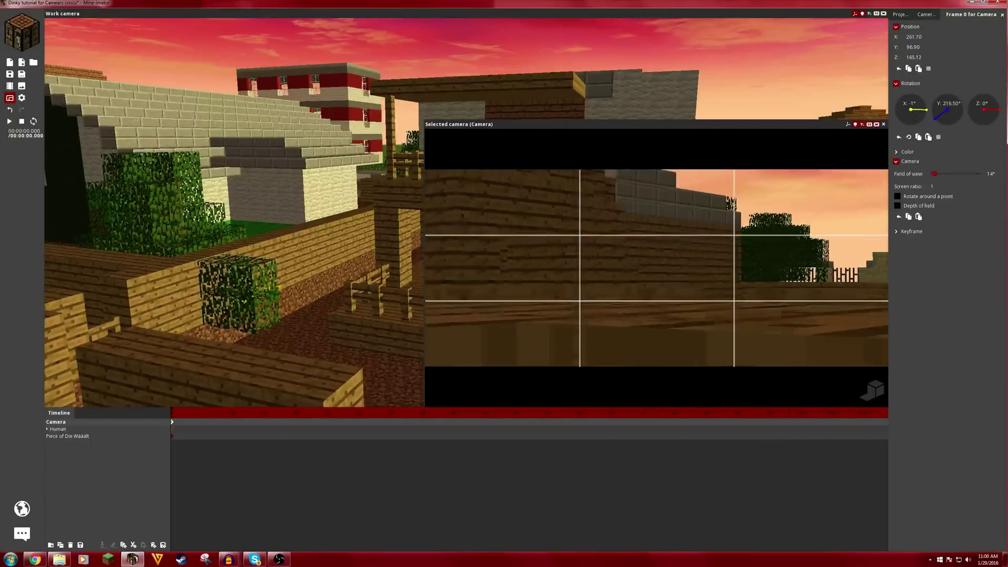
pyautogui.moveTo(657, 267); pyautogui.dragTo(662, 371, button='right')
pyautogui.press('s')
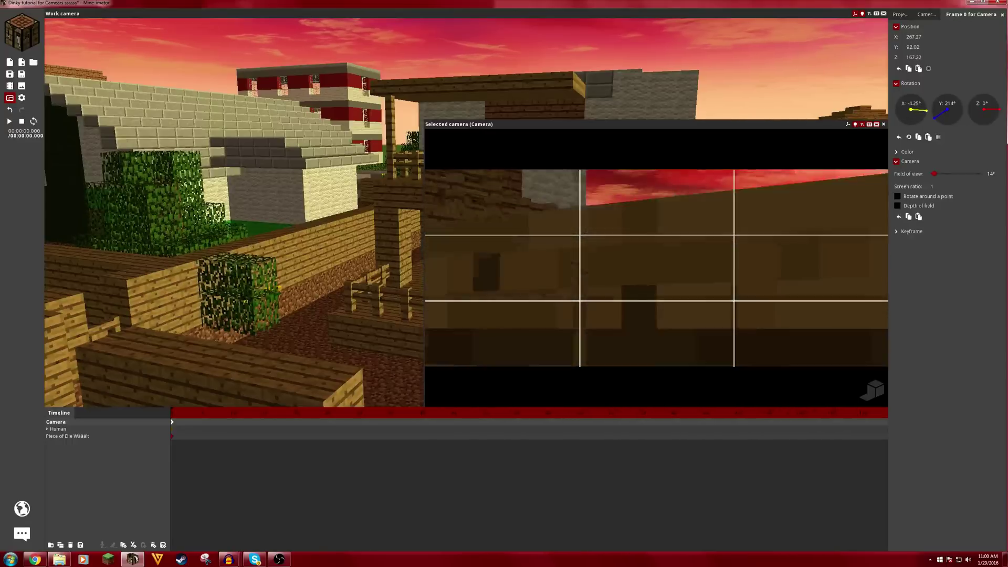
pyautogui.moveTo(779, 201); pyautogui.dragTo(780, 201, button='right')
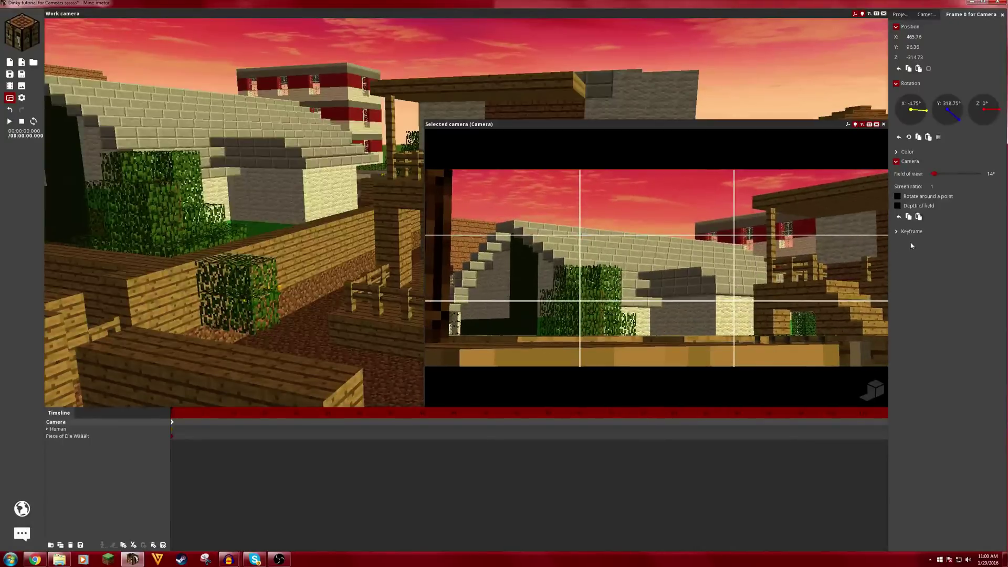
# Enable the camera's depth of field, render the view in high quality and turn the camera towards the dark log at about Y 326°
pyautogui.click(912, 205)
pyautogui.click(868, 389)
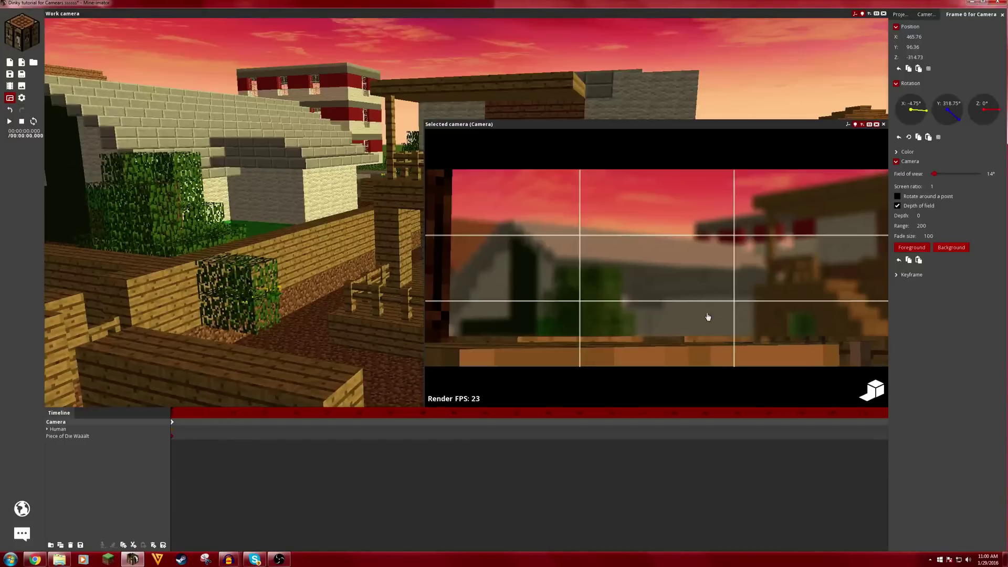
pyautogui.press('a')
pyautogui.moveTo(708, 317); pyautogui.dragTo(708, 316, button='right')
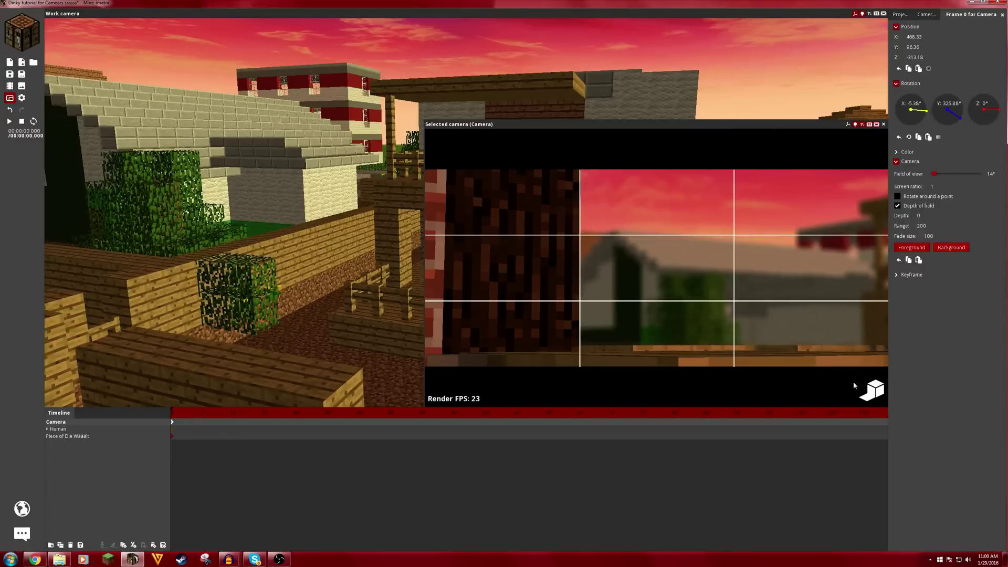
# Hide the grid, switch off high-quality rendering and roll the camera to Z 2°
pyautogui.click(869, 124)
pyautogui.click(880, 399)
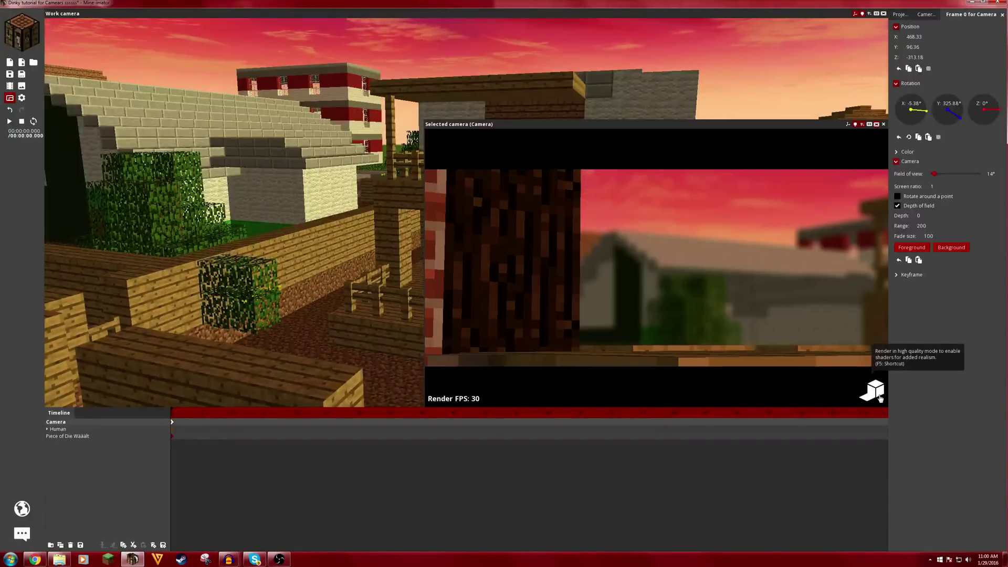
pyautogui.click(881, 399)
pyautogui.moveTo(853, 362); pyautogui.dragTo(849, 362)
pyautogui.press('z')
pyautogui.moveTo(874, 399); pyautogui.dragTo(873, 399, button='right')
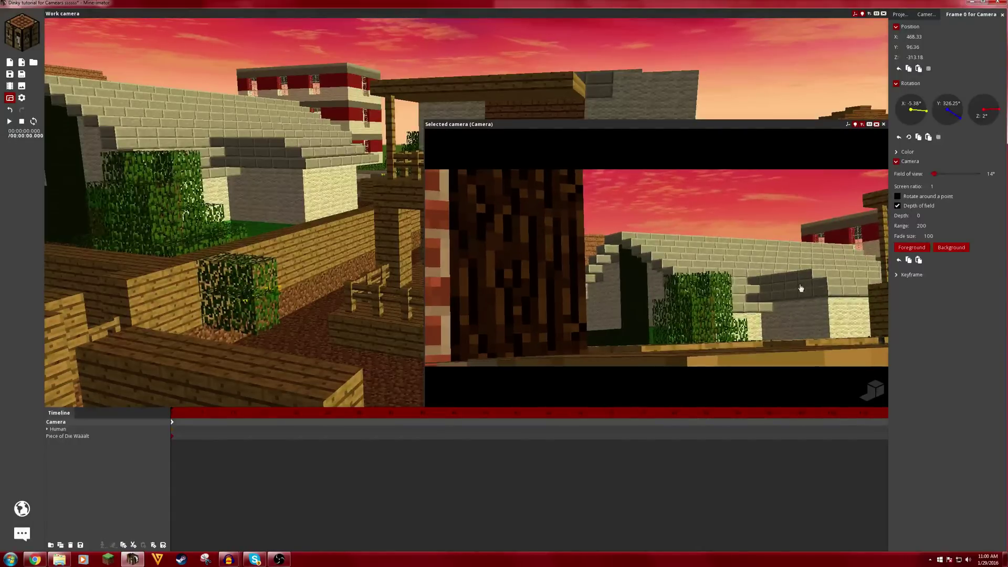
# Add a camera keyframe at frame 102 and shift the camera slightly sideways to about X 469, Z -313
pyautogui.click(675, 425)
pyautogui.scroll(-3, 674, 426)
pyautogui.moveTo(245, 421); pyautogui.dragTo(251, 421)
pyautogui.moveTo(840, 364); pyautogui.dragTo(840, 364, button='right')
pyautogui.press('a')
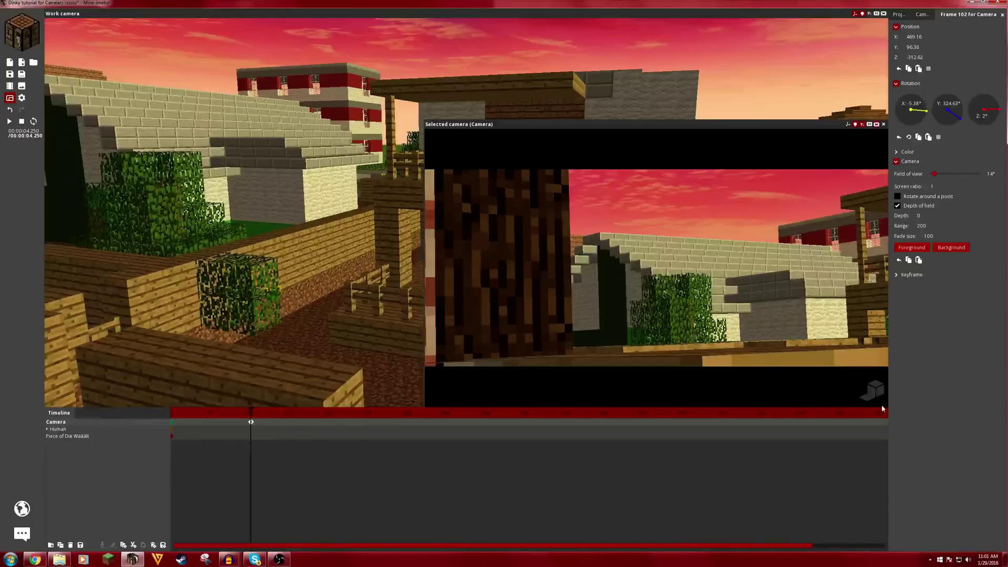
# Show the high-quality render with the grid and rotate the frame 102 camera to about X -6.5°, Z 4°
pyautogui.click(875, 398)
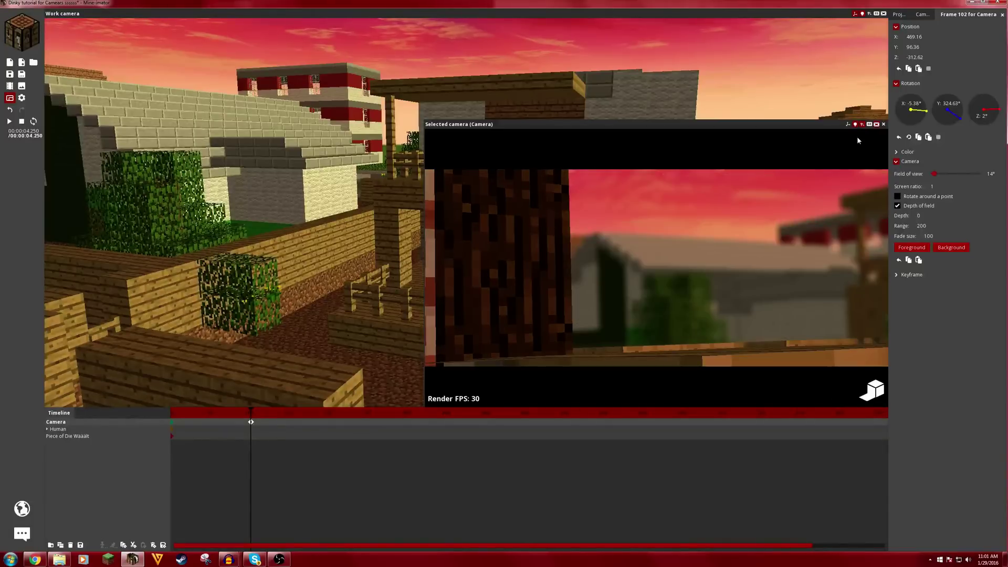
pyautogui.click(869, 125)
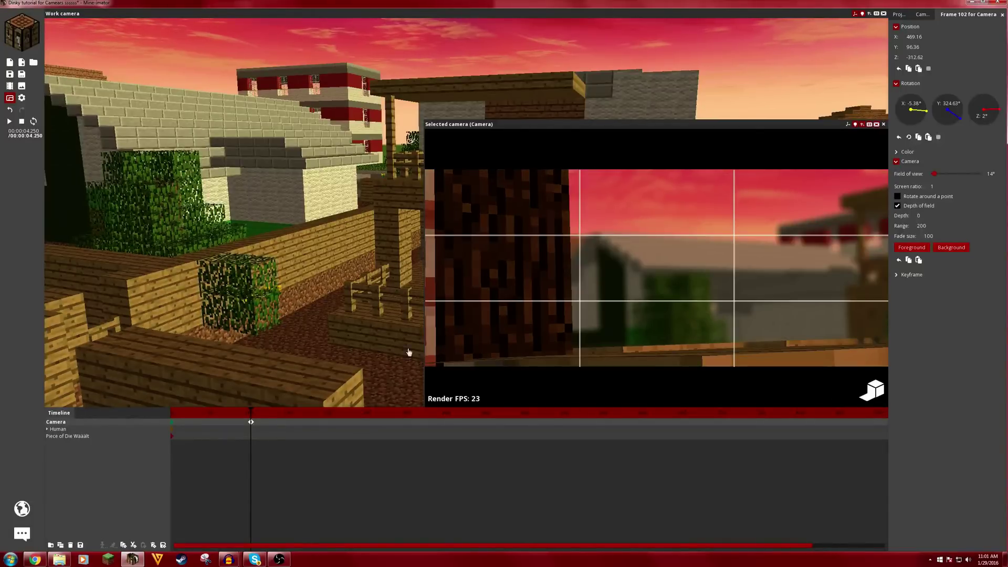
pyautogui.moveTo(656, 263); pyautogui.dragTo(656, 262, button='right')
pyautogui.press('z')
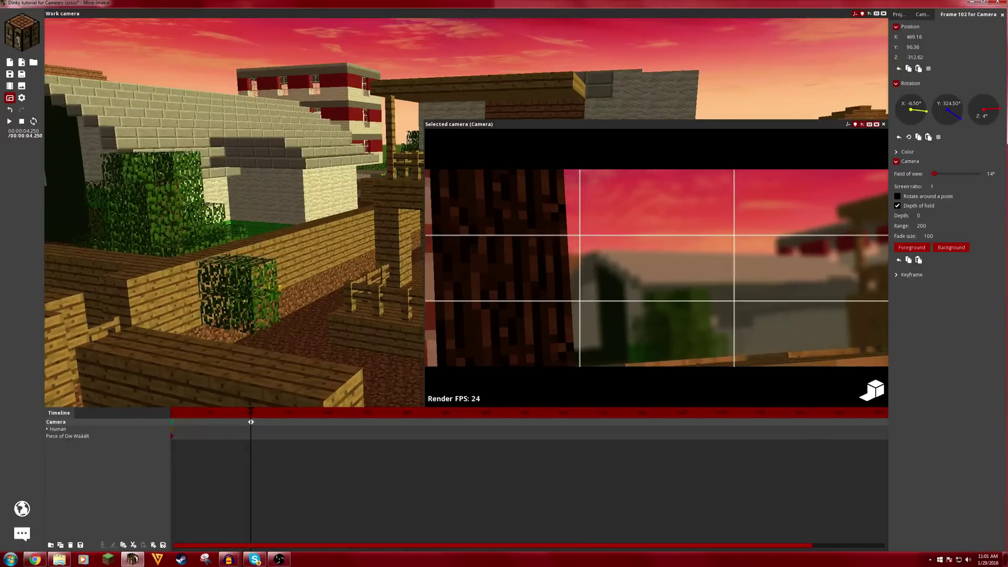
# Play back the camera movement from near its start and hide the grid in the selected camera view
pyautogui.moveTo(250, 422); pyautogui.dragTo(188, 419)
pyautogui.press('space')
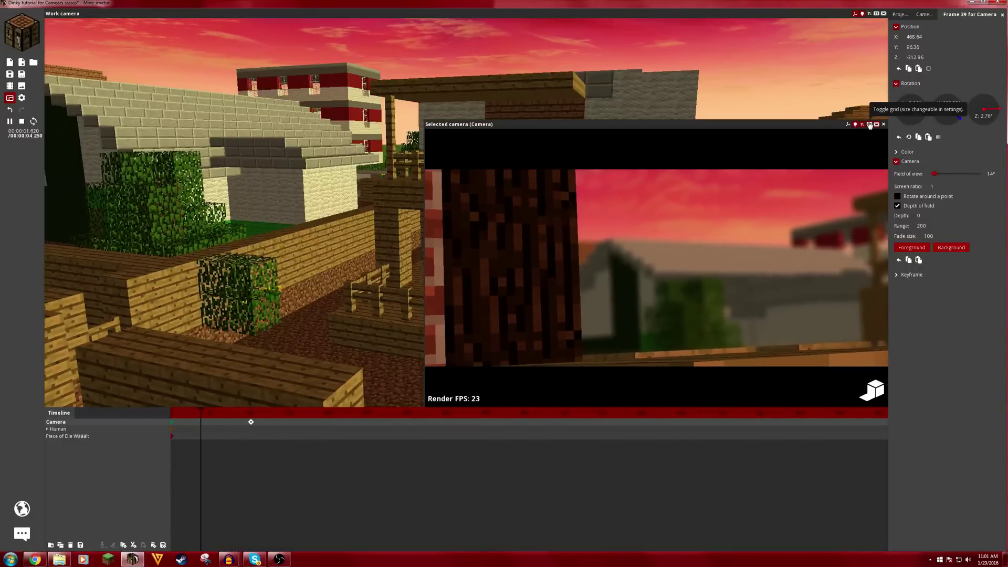
pyautogui.click(870, 125)
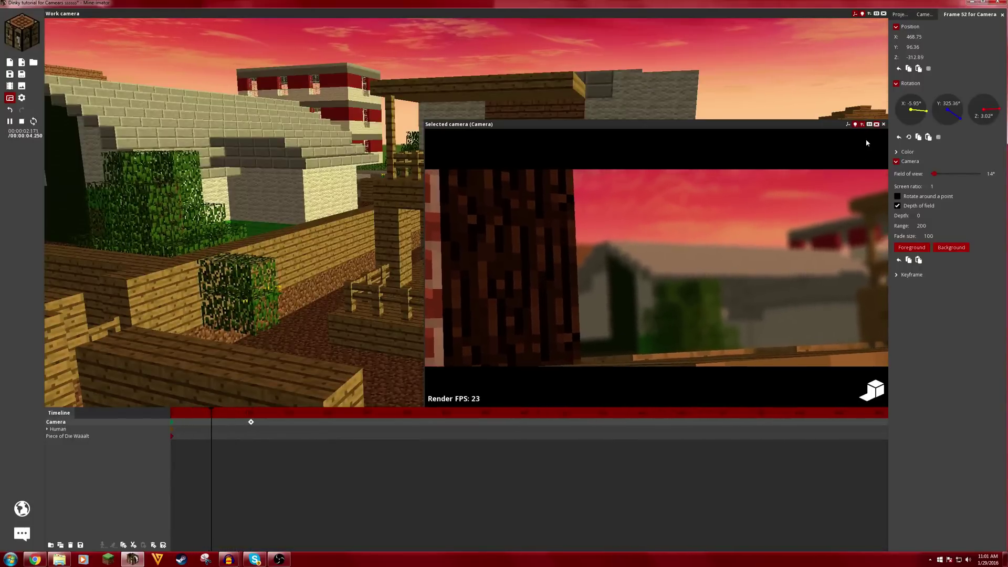
# Add a camera keyframe at frame 103, flying the camera to about X 438, Y 144, Z 566, and render the view in high quality
pyautogui.click(268, 430)
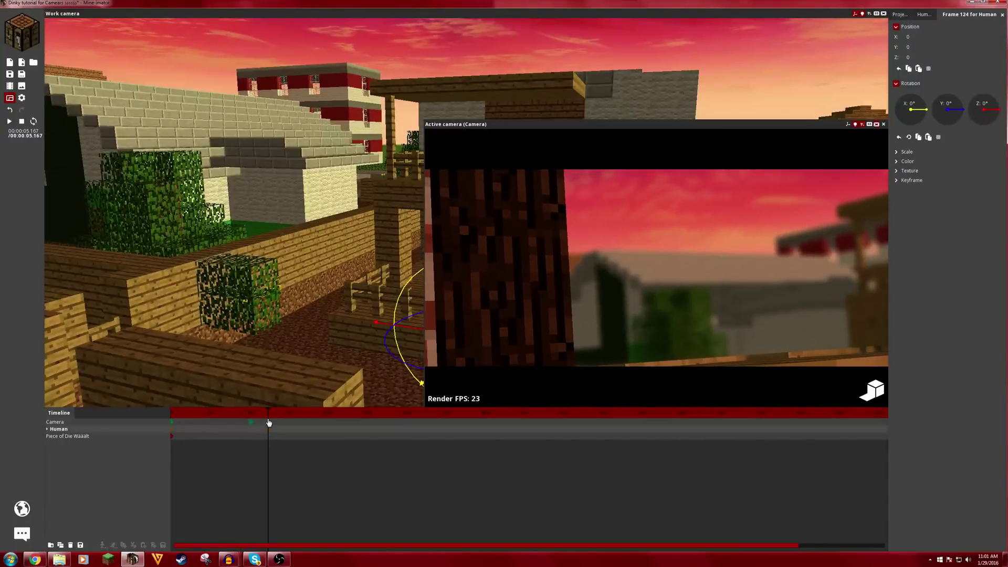
pyautogui.click(269, 423)
pyautogui.click(251, 421)
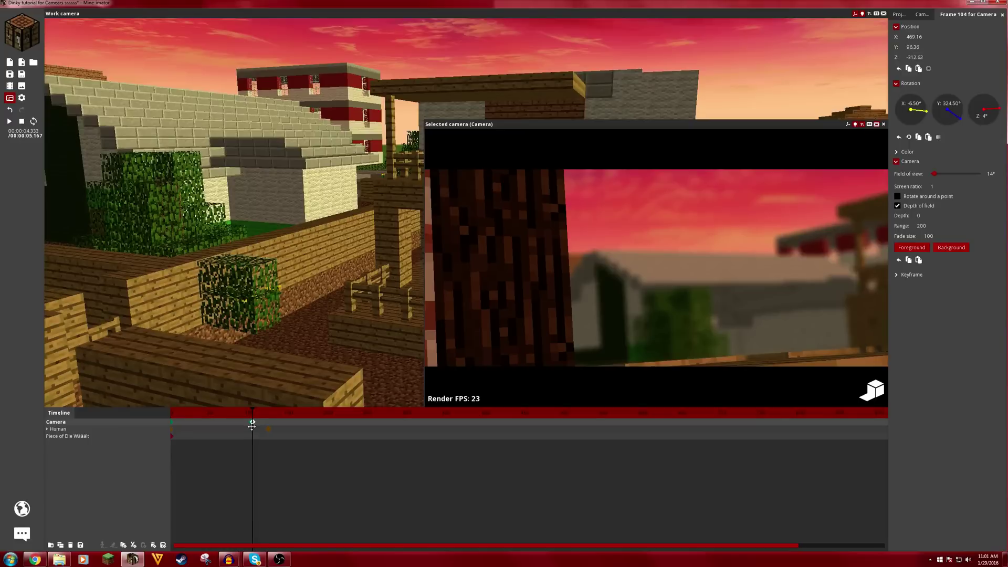
pyautogui.moveTo(797, 318); pyautogui.dragTo(838, 340, button='right')
pyautogui.moveTo(750, 288); pyautogui.dragTo(750, 289, button='right')
pyautogui.click(869, 388)
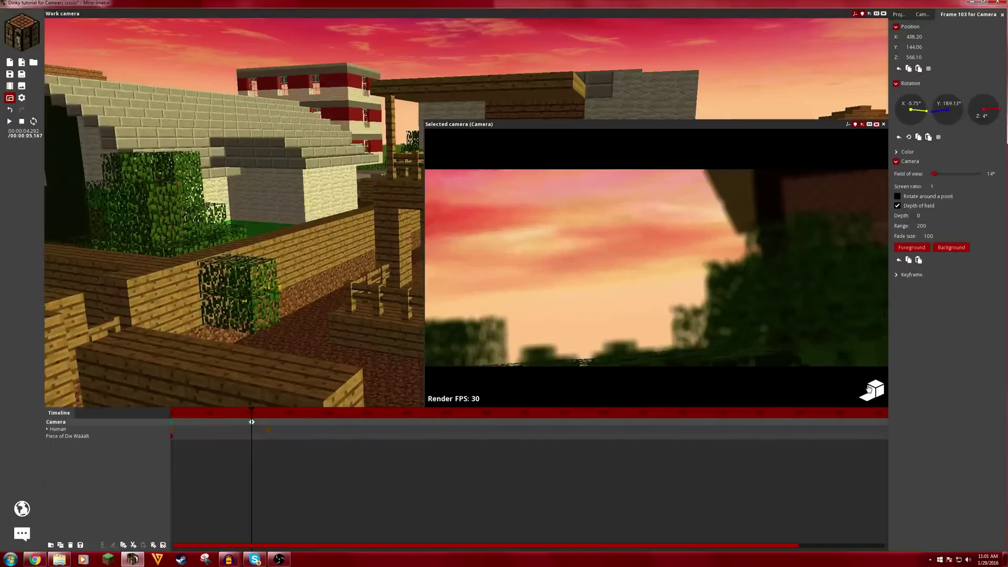
# Focus the camera's depth of field on the background and set its range to about 25763
pyautogui.click(952, 248)
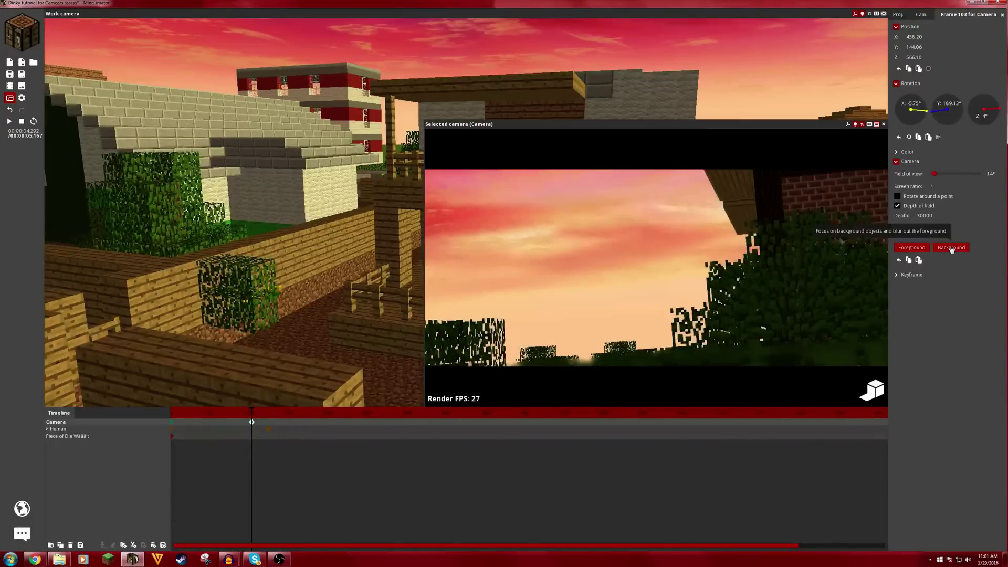
pyautogui.moveTo(924, 225); pyautogui.dragTo(922, 225)
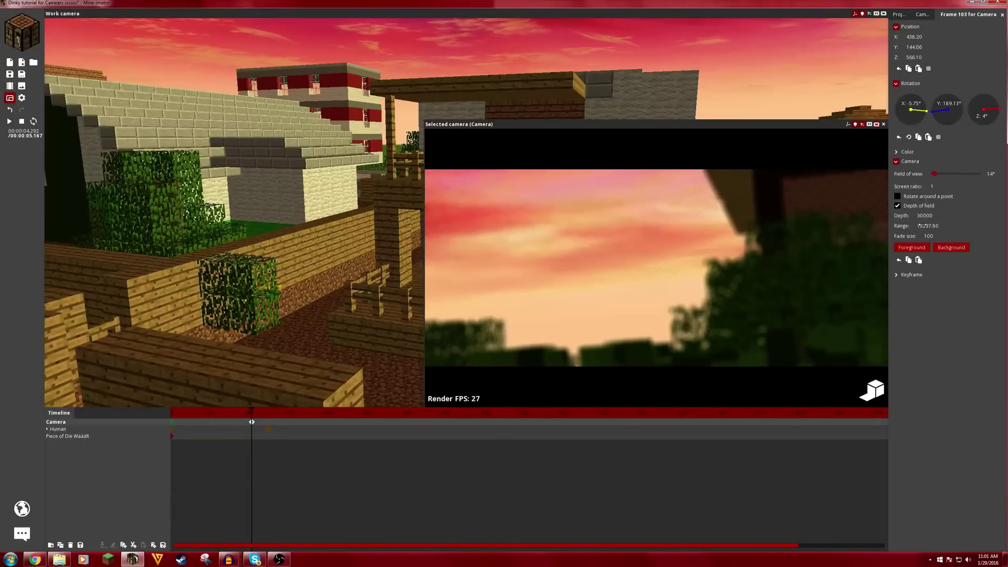
pyautogui.moveTo(927, 226); pyautogui.dragTo(925, 225)
# Set the field of view to 20° and reposition the camera to about X 399, Z 539, facing the house and sunset sky
pyautogui.moveTo(752, 250)
pyautogui.mouseDown(button='right')
pyautogui.moveTo(763, 261)
pyautogui.moveTo(764, 242)
pyautogui.mouseUp(button='right')
pyautogui.press('a')
pyautogui.press('e')
pyautogui.press('a')
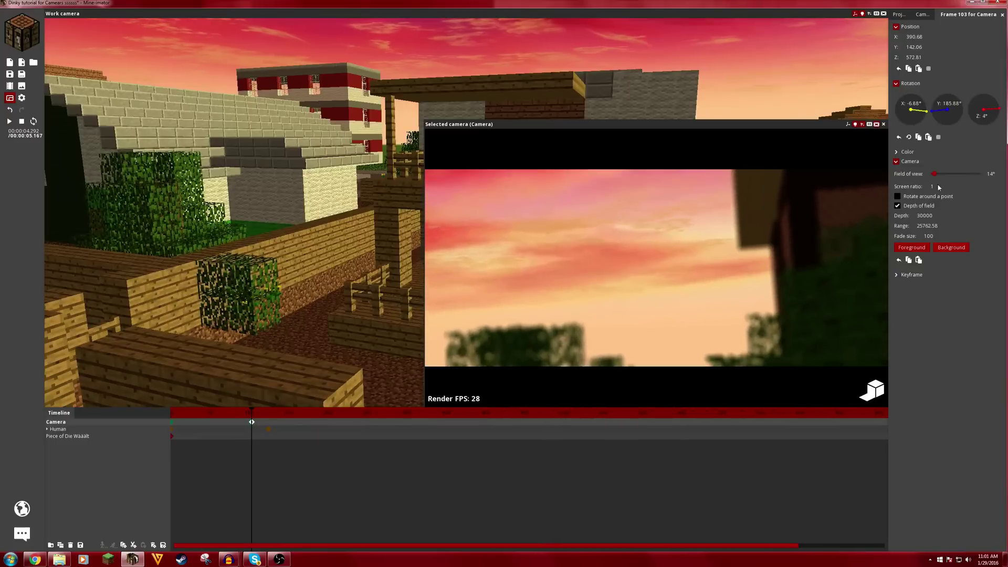
pyautogui.moveTo(937, 178); pyautogui.dragTo(938, 177)
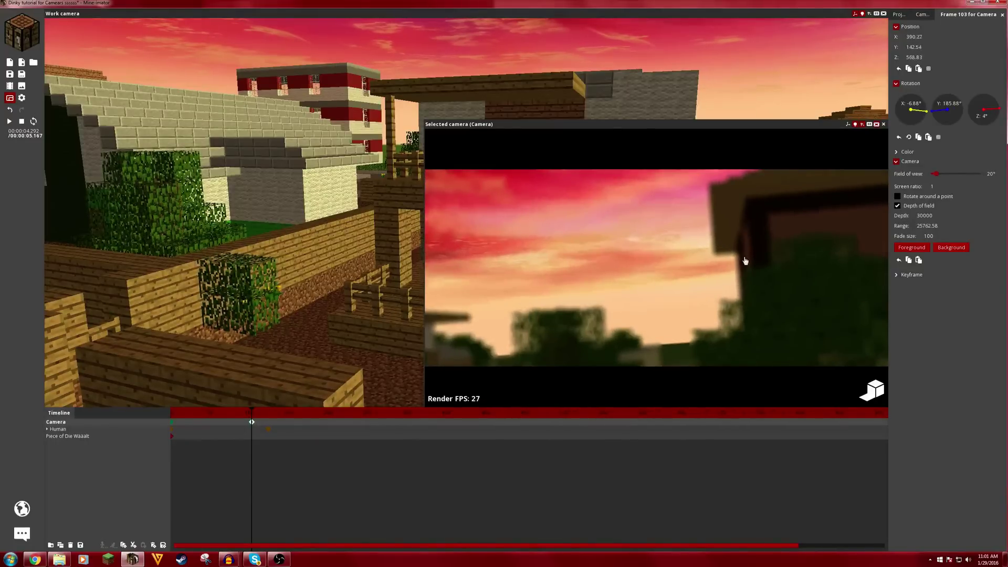
pyautogui.moveTo(745, 261); pyautogui.dragTo(747, 259, button='right')
pyautogui.press('a')
pyautogui.press('e')
pyautogui.press('a')
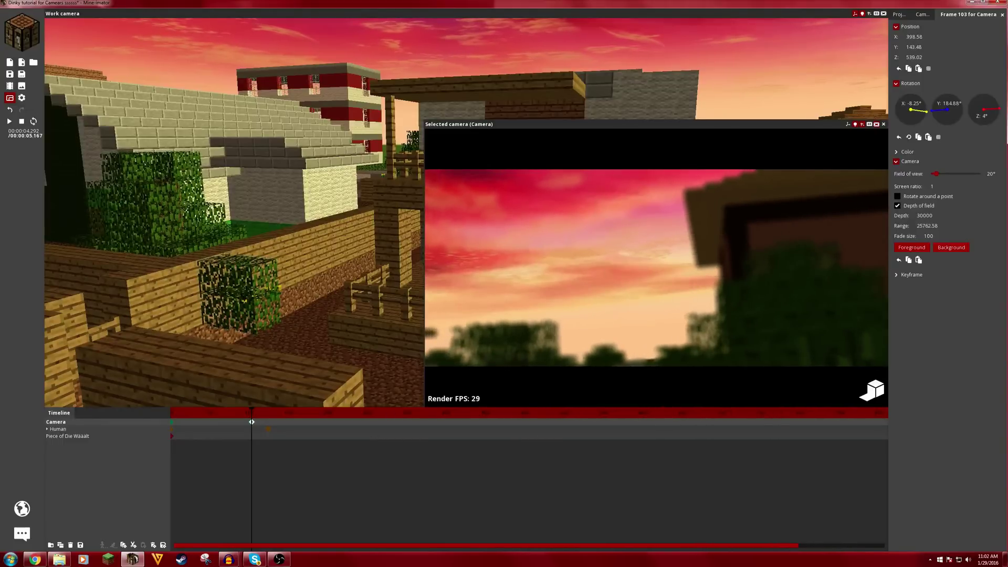
# Fly the camera to about X 198, Y 91, Z 821, looking between the fences, and turn off its depth of field
pyautogui.press('a')
pyautogui.moveTo(746, 259)
pyautogui.mouseDown(button='right')
pyautogui.moveTo(728, 256)
pyautogui.moveTo(762, 252)
pyautogui.mouseUp(button='right')
pyautogui.press('e')
pyautogui.press('d')
pyautogui.press('e')
pyautogui.click(922, 208)
pyautogui.press('d')
pyautogui.press('q')
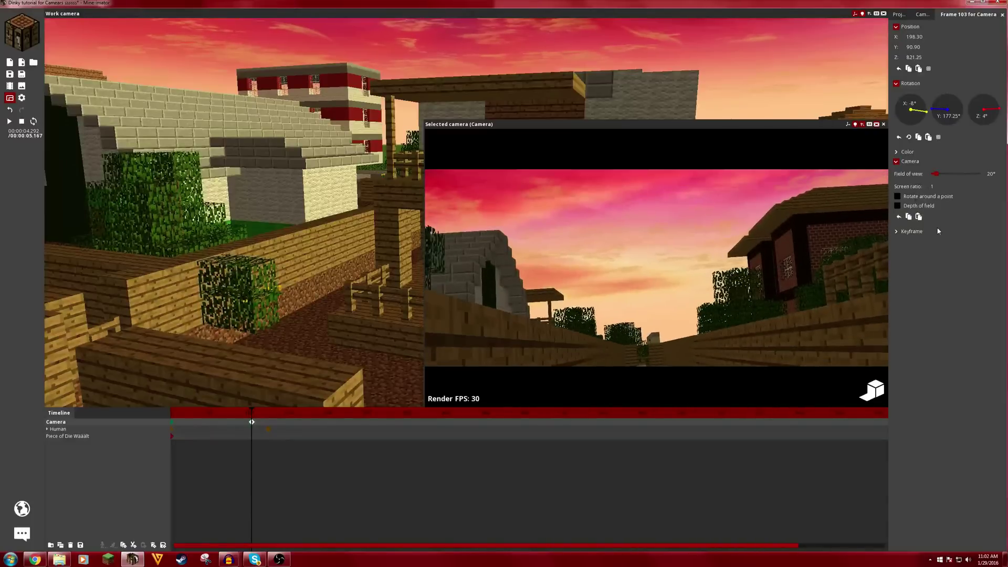
# Turn on the camera's depth of field with a range of about 29525 and a fade size of 1026
pyautogui.click(914, 207)
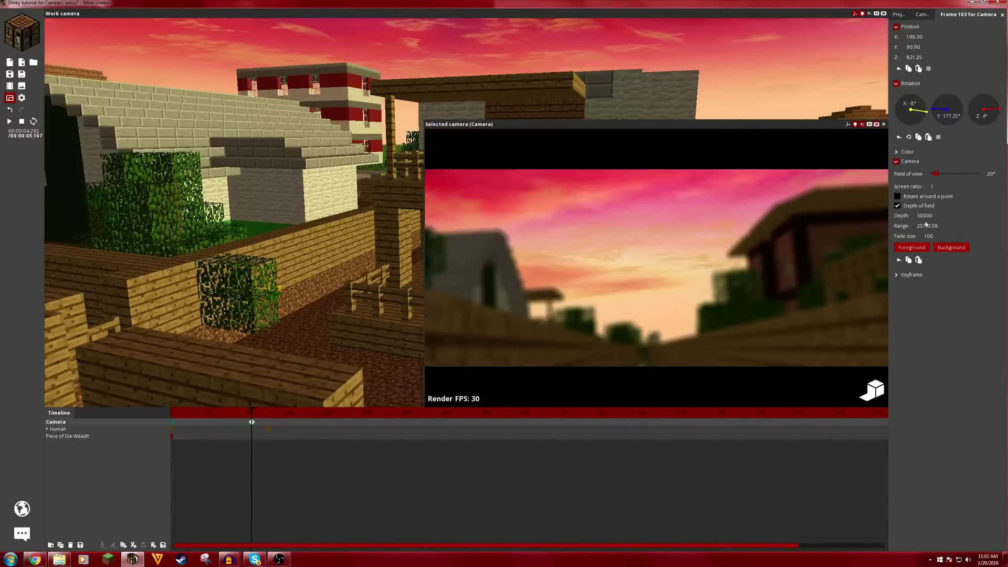
pyautogui.moveTo(928, 225)
pyautogui.mouseDown()
pyautogui.moveTo(904, 223)
pyautogui.moveTo(946, 225)
pyautogui.moveTo(943, 234)
pyautogui.mouseUp()
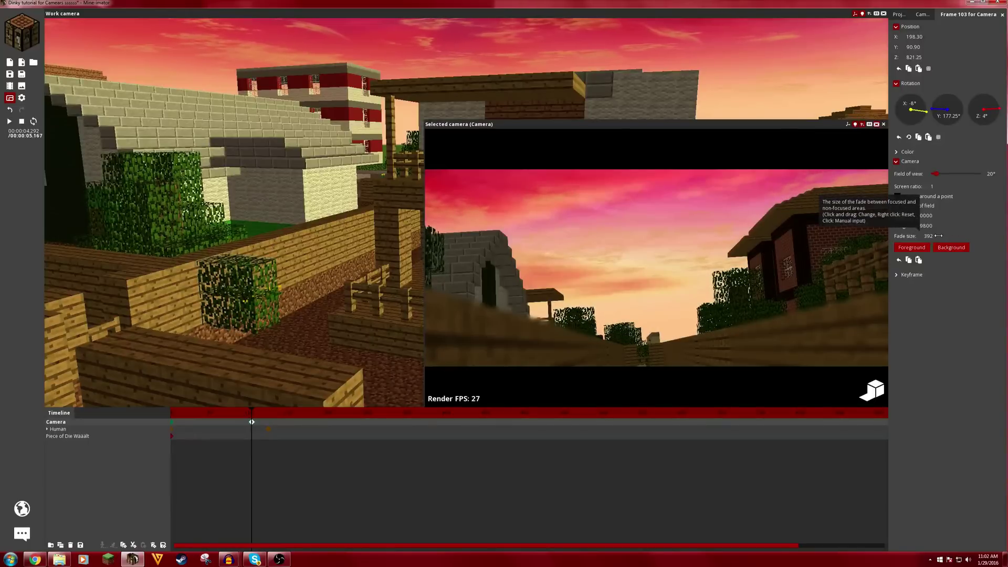
pyautogui.moveTo(938, 236)
pyautogui.mouseDown()
pyautogui.moveTo(945, 228)
pyautogui.moveTo(936, 226)
pyautogui.mouseUp()
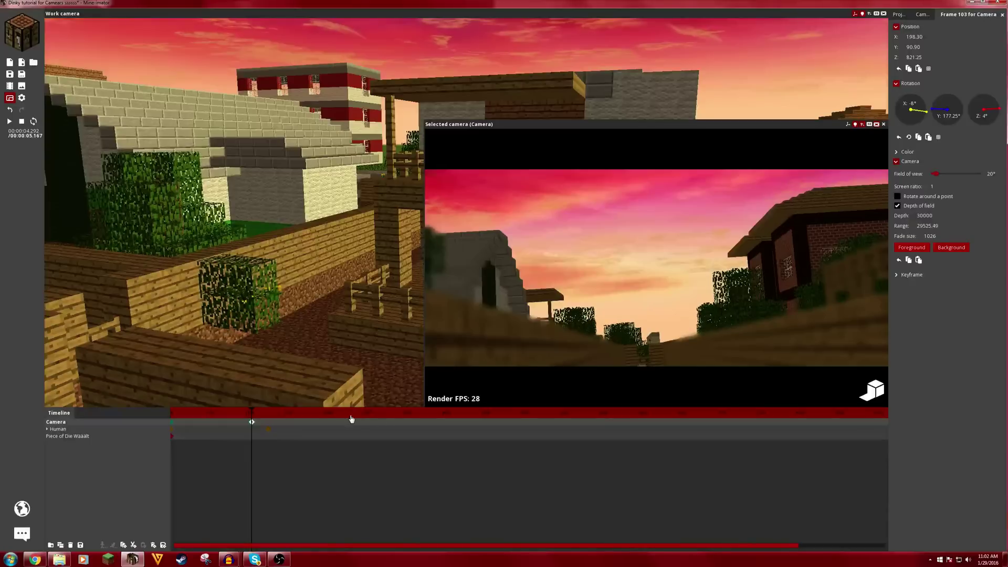
# Add a camera keyframe at frame 270, moving the camera to about X 201 and rolling it to Z 6°
pyautogui.click(309, 422)
pyautogui.moveTo(310, 423); pyautogui.dragTo(384, 422)
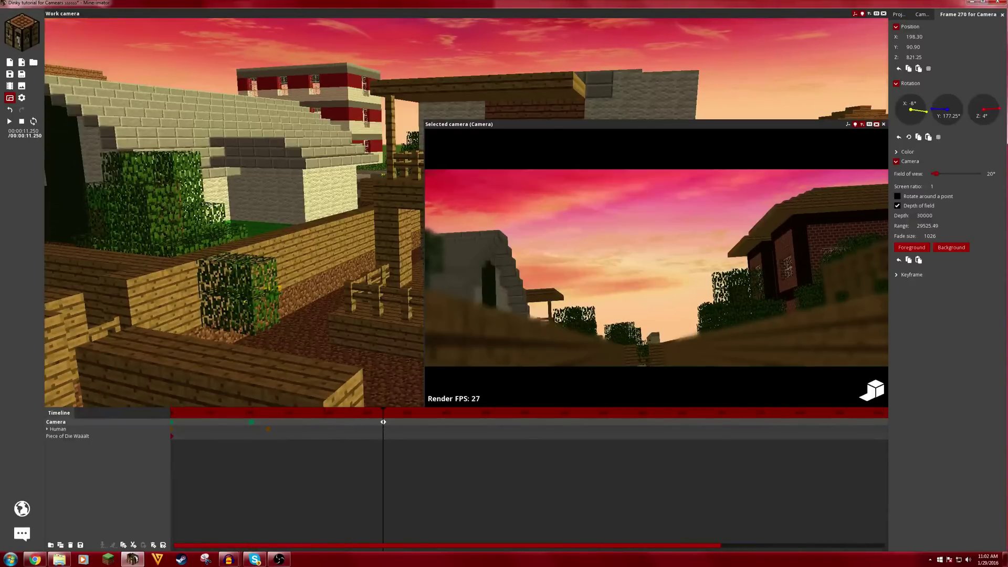
pyautogui.press('d')
pyautogui.press('z')
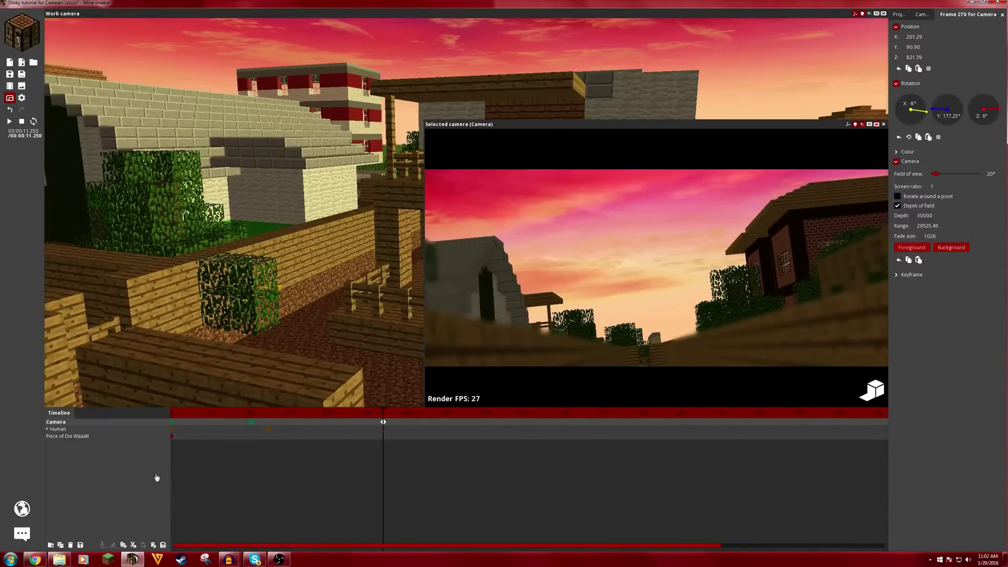
# Play back the animation to review both camera shots, stopping it after it loops
pyautogui.click(186, 466)
pyautogui.press('space')
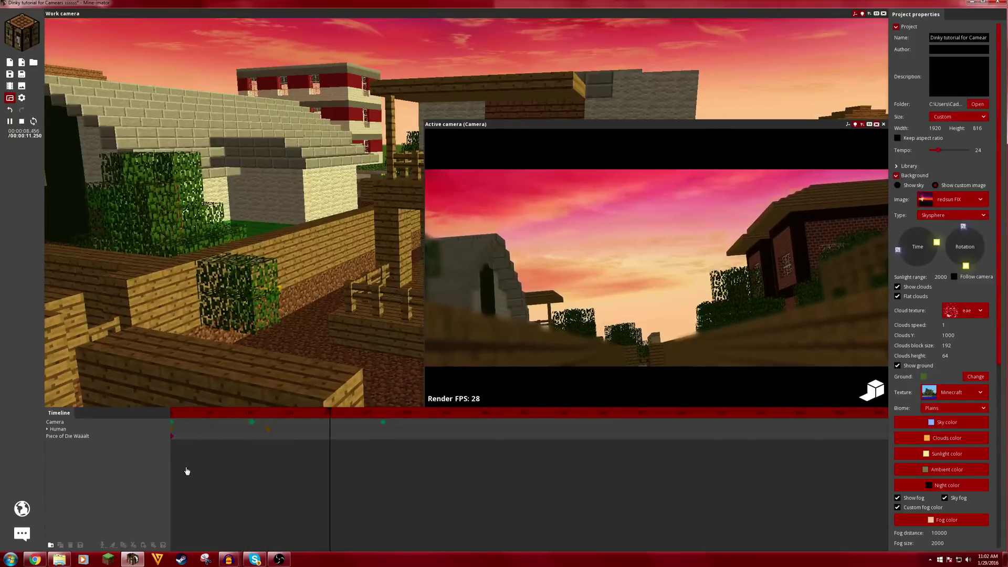
pyautogui.press('space')
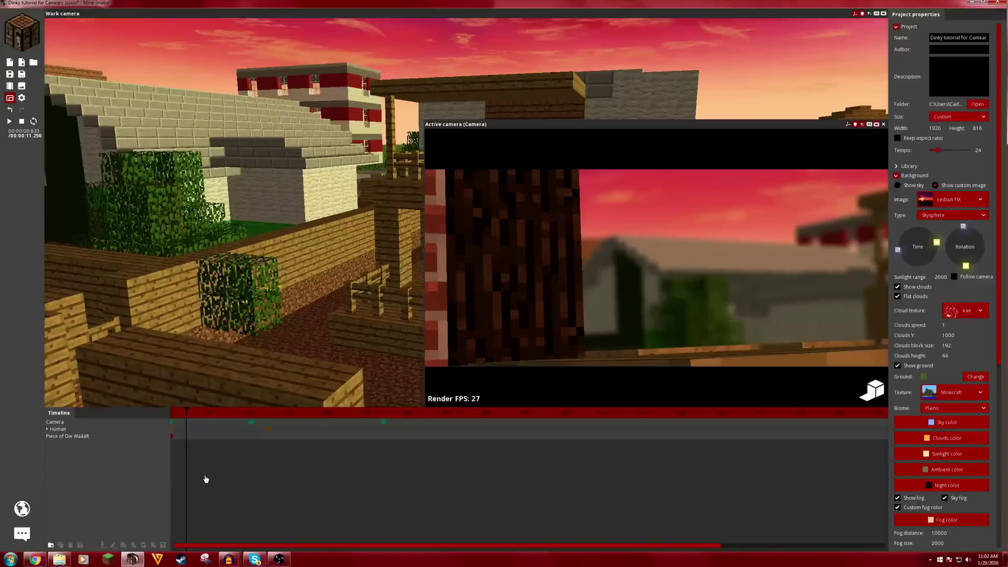
# Save the project and switch off high-quality rendering in the active camera view
pyautogui.hotkey('ctrl', 's')
pyautogui.click(873, 397)
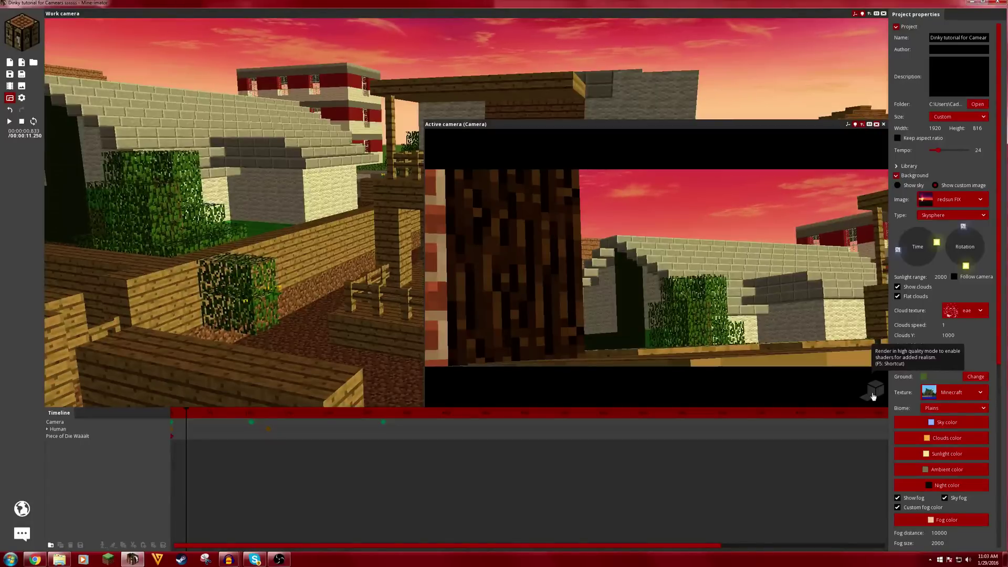
# Add a camera keyframe at frame 271, moving the camera to about X 359, Y 64, Z 124 and turning it to Y 192°
pyautogui.click(400, 465)
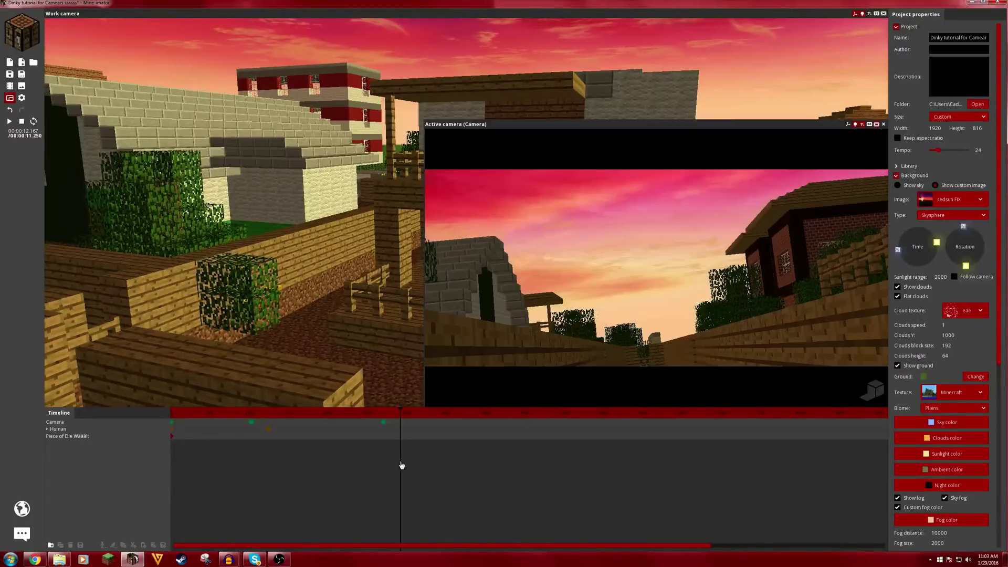
pyautogui.click(384, 423)
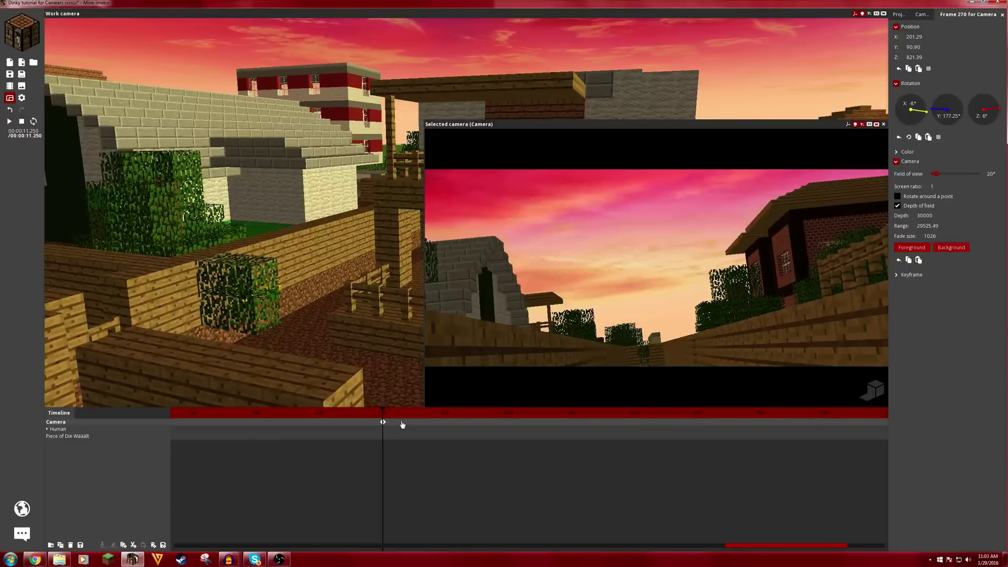
pyautogui.click(395, 423)
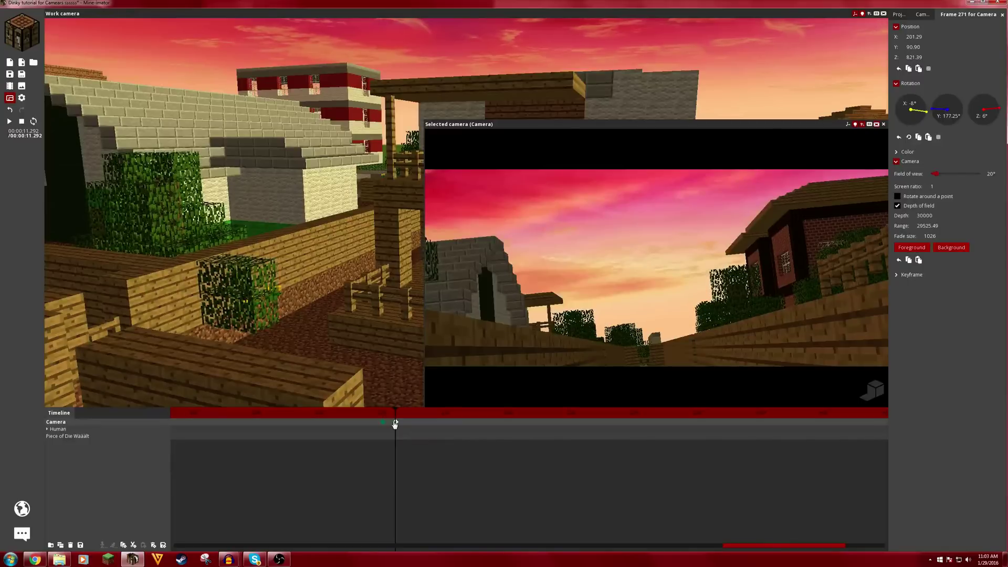
pyautogui.press('w')
pyautogui.moveTo(634, 262); pyautogui.dragTo(641, 275, button='right')
pyautogui.press('w')
pyautogui.press('w')
pyautogui.moveTo(583, 254); pyautogui.dragTo(562, 250, button='right')
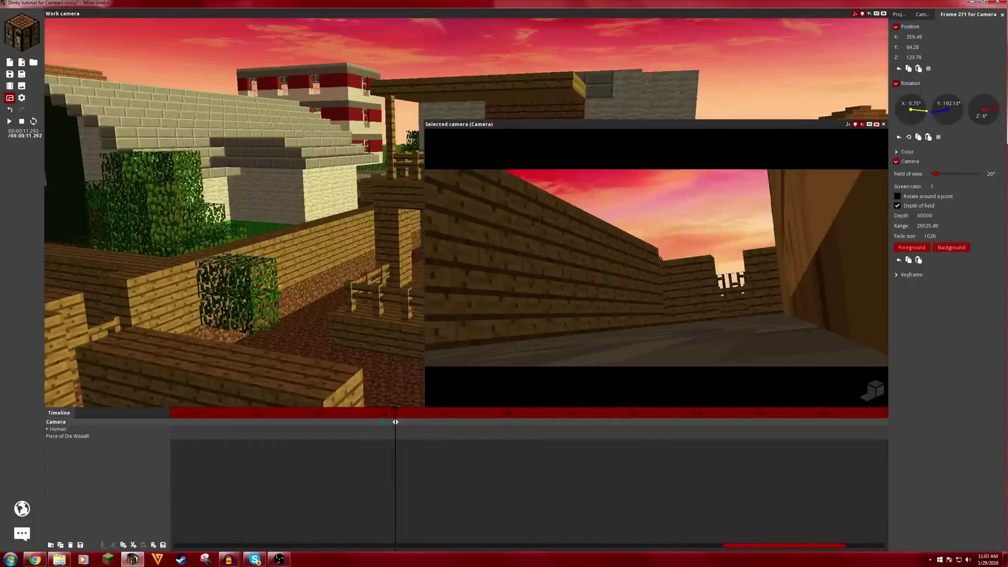
# Place the Human in the camera's alley shot at about X 340, Y 63, Z -59 at frame 271, and add a Human keyframe at frame 270
pyautogui.click(396, 430)
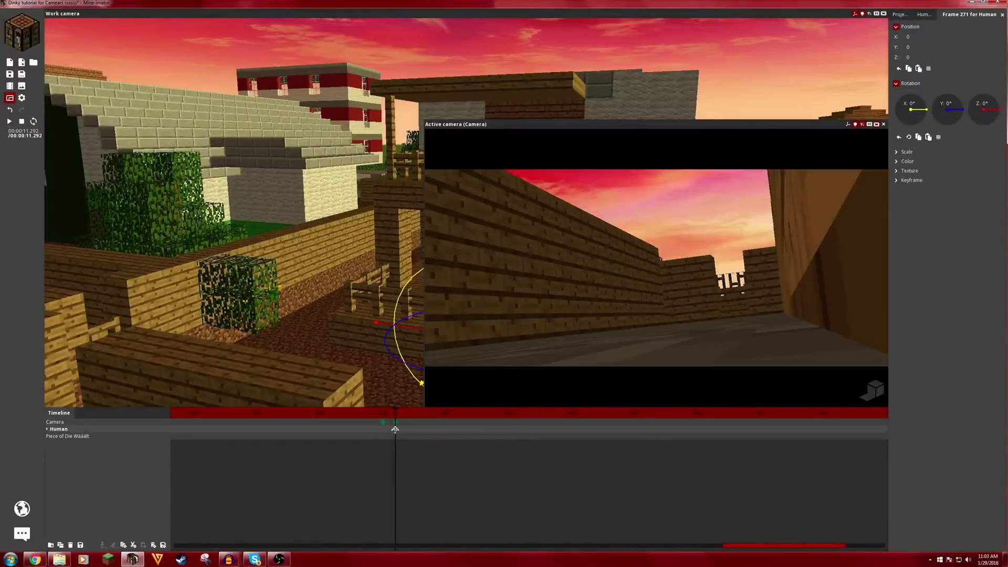
pyautogui.moveTo(373, 140); pyautogui.dragTo(352, 187)
pyautogui.moveTo(293, 162); pyautogui.dragTo(331, 165, button='right')
pyautogui.press('s')
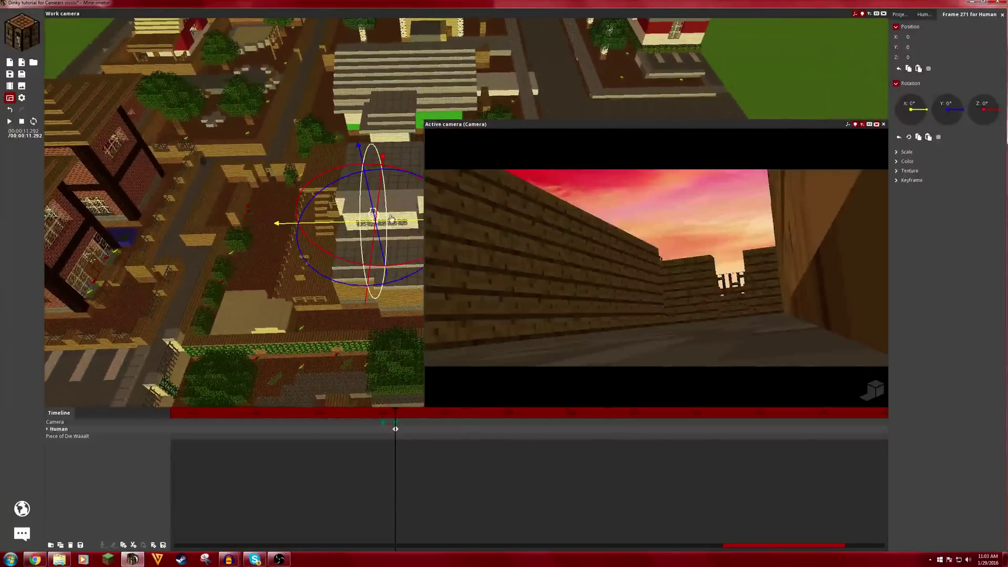
pyautogui.moveTo(395, 221); pyautogui.dragTo(181, 221)
pyautogui.click(383, 429)
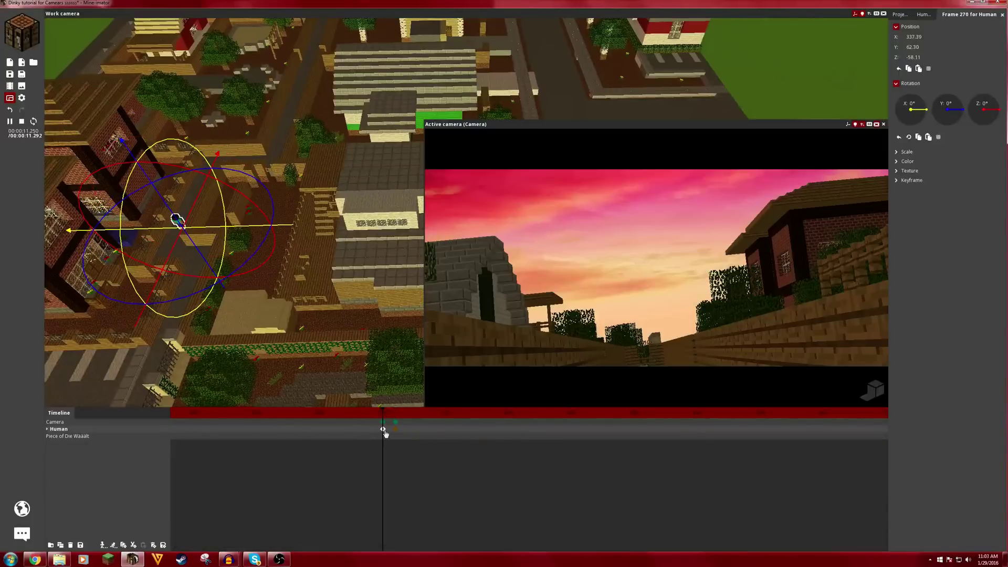
pyautogui.press('space')
pyautogui.press('space')
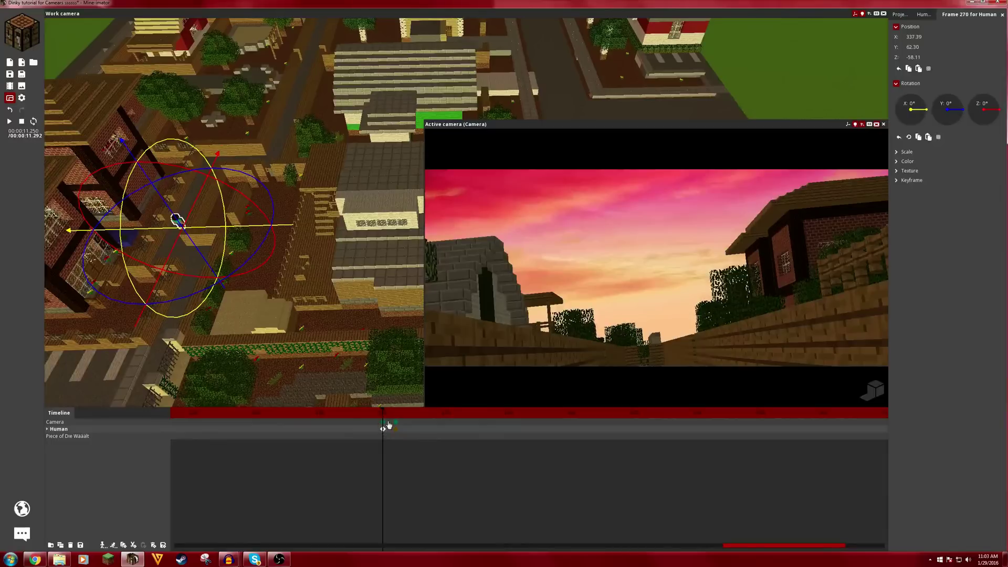
# Extend the alley shot by adding a camera keyframe at frame 312 with the frame 271 camera settings, and preview it
pyautogui.click(394, 423)
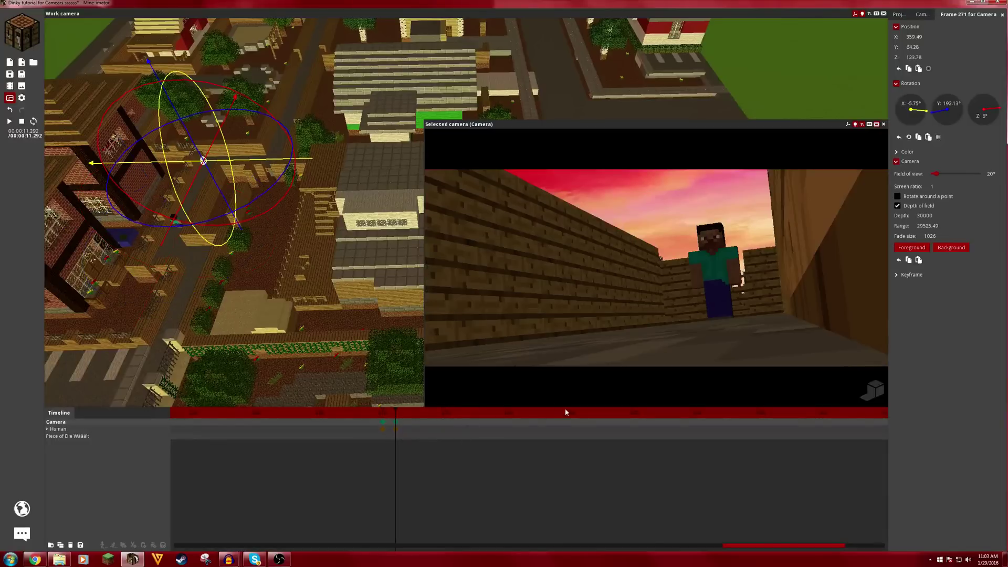
pyautogui.click(755, 415)
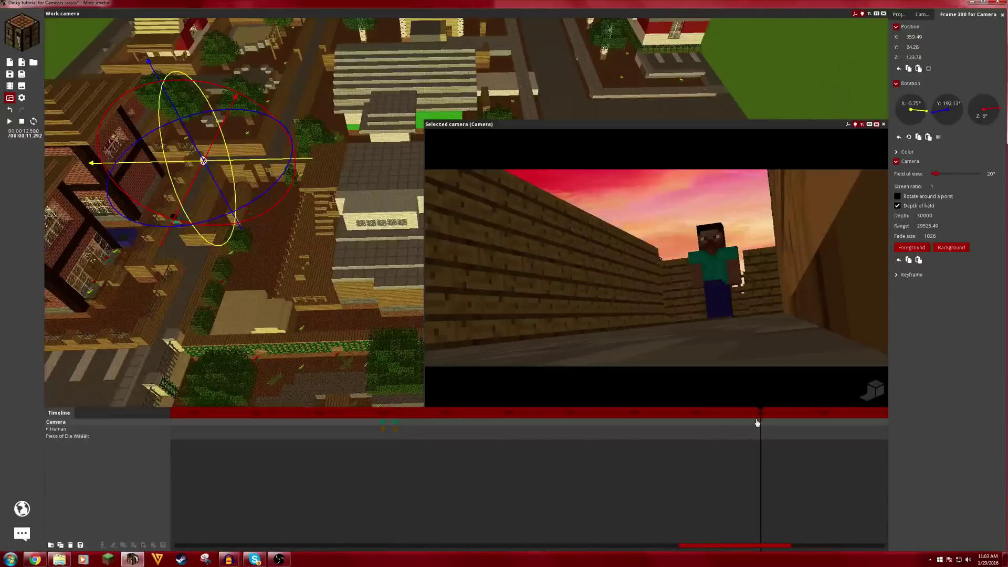
pyautogui.scroll(-3, 757, 422)
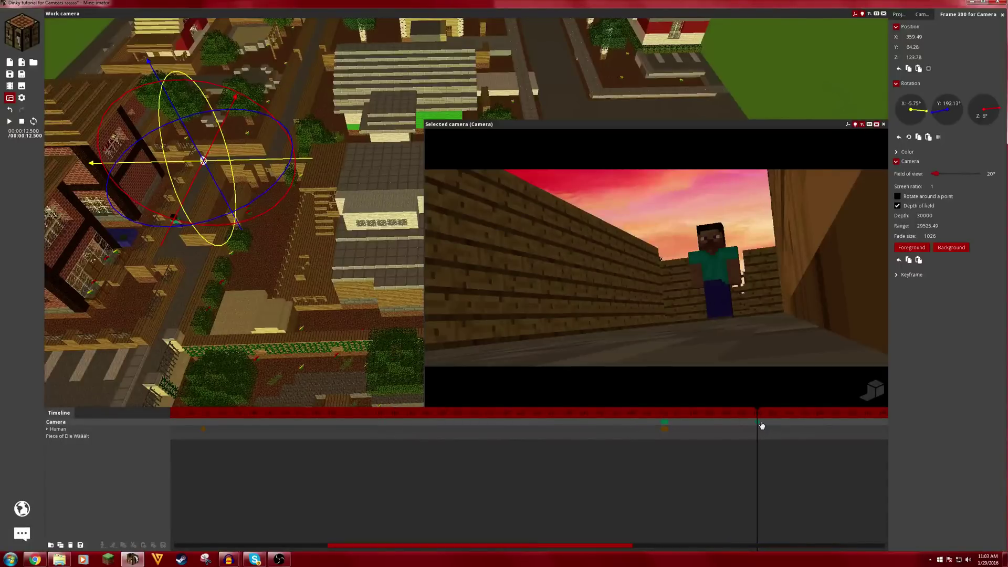
pyautogui.click(795, 415)
pyautogui.click(653, 441)
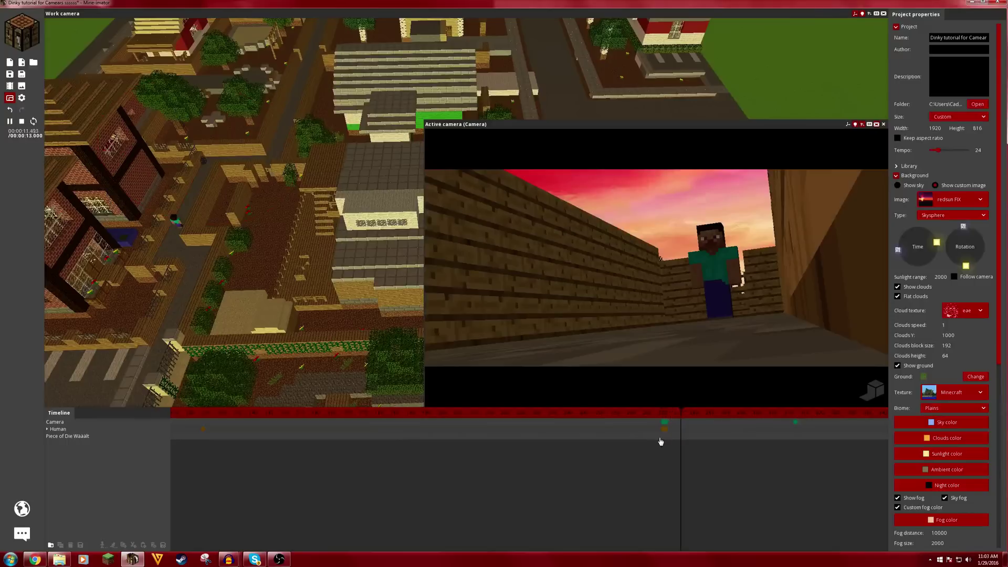
# Add a Human keyframe at frame 312, moving the character towards the camera to about Z 22, and preview the movement
pyautogui.click(796, 429)
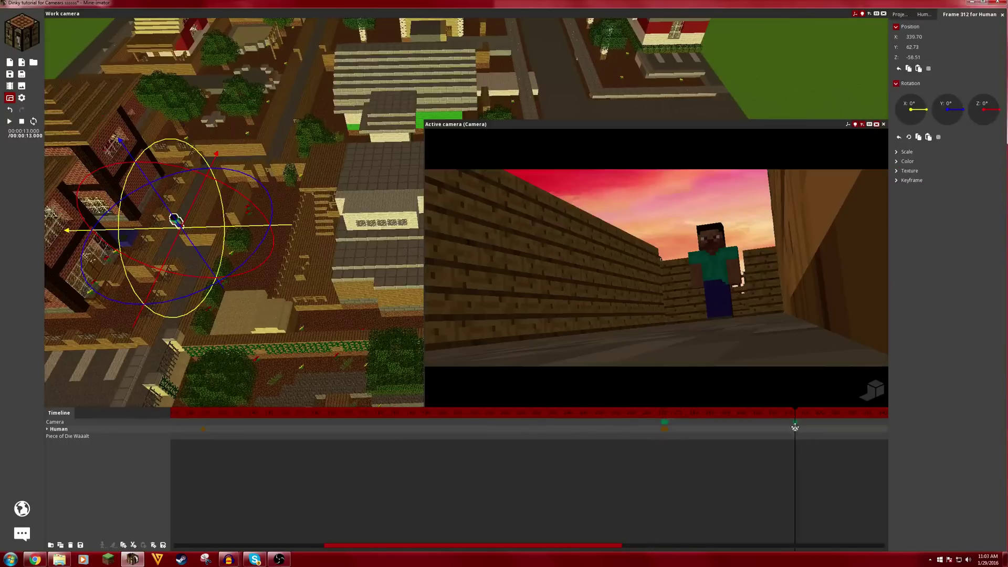
pyautogui.moveTo(191, 209); pyautogui.dragTo(216, 193)
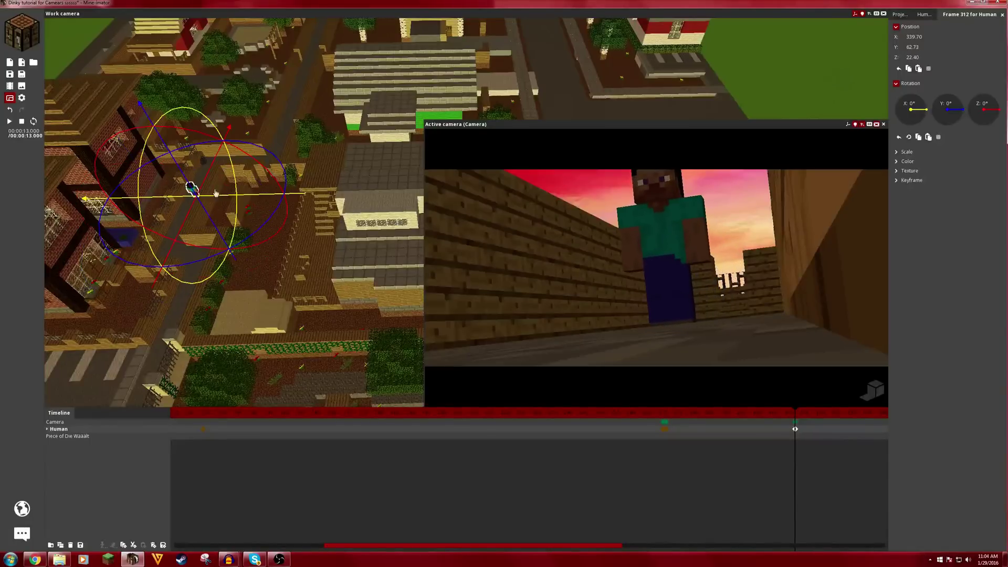
pyautogui.click(656, 438)
pyautogui.press('space')
pyautogui.press('space')
# Shorten the Human's movement by replacing its frame 312 keyframe with one taken midway through the motion, and replay the shot
pyautogui.doubleClick(724, 429)
pyautogui.moveTo(724, 429); pyautogui.dragTo(793, 428)
pyautogui.click(797, 431)
pyautogui.press('Delete')
pyautogui.click(793, 429)
pyautogui.click(656, 448)
pyautogui.press('space')
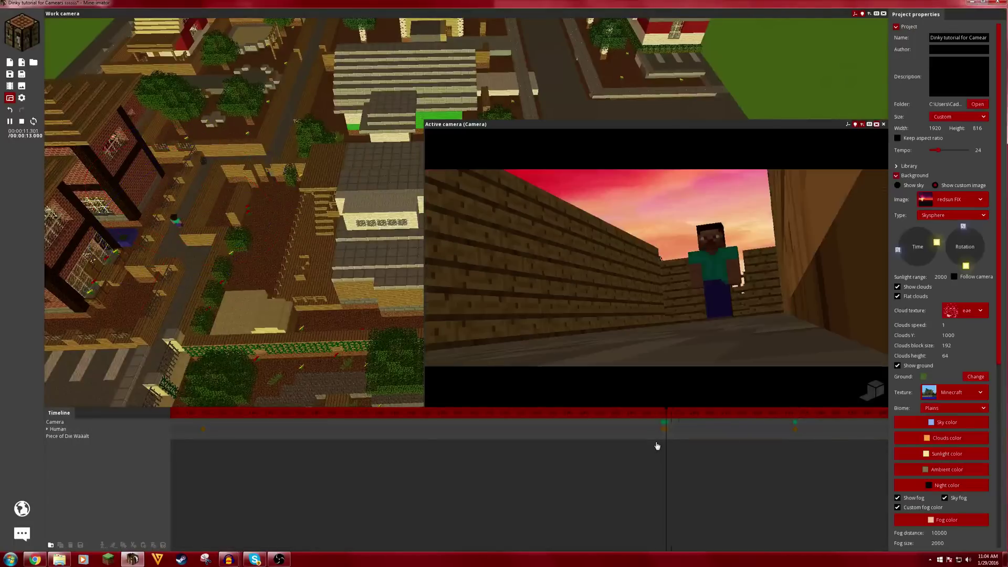
# Turn the camera to about Y 189° at frame 312, and reset the alley shot's depth of field to depth 0 and range 200
pyautogui.click(795, 421)
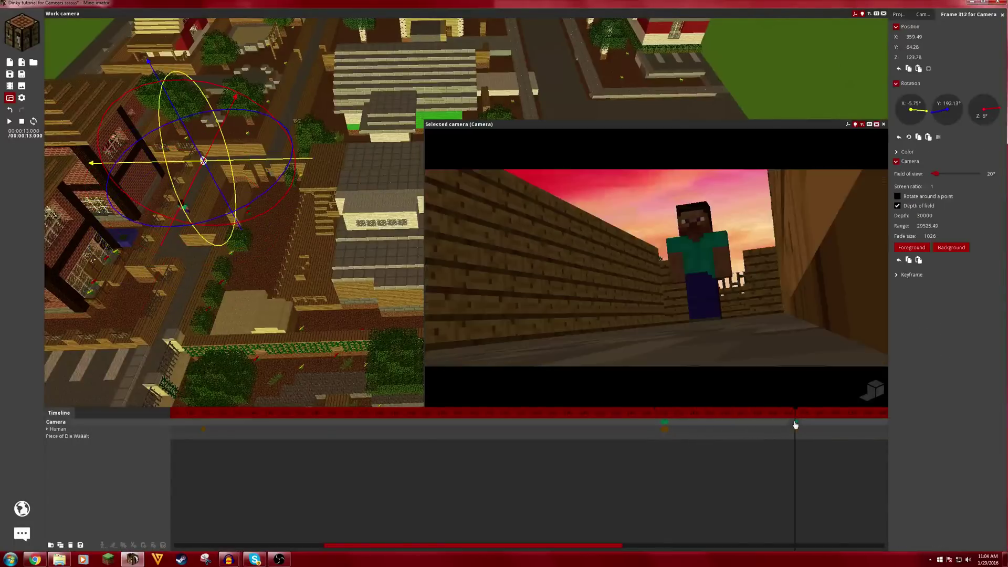
pyautogui.moveTo(736, 397); pyautogui.dragTo(745, 397, button='right')
pyautogui.click(665, 422)
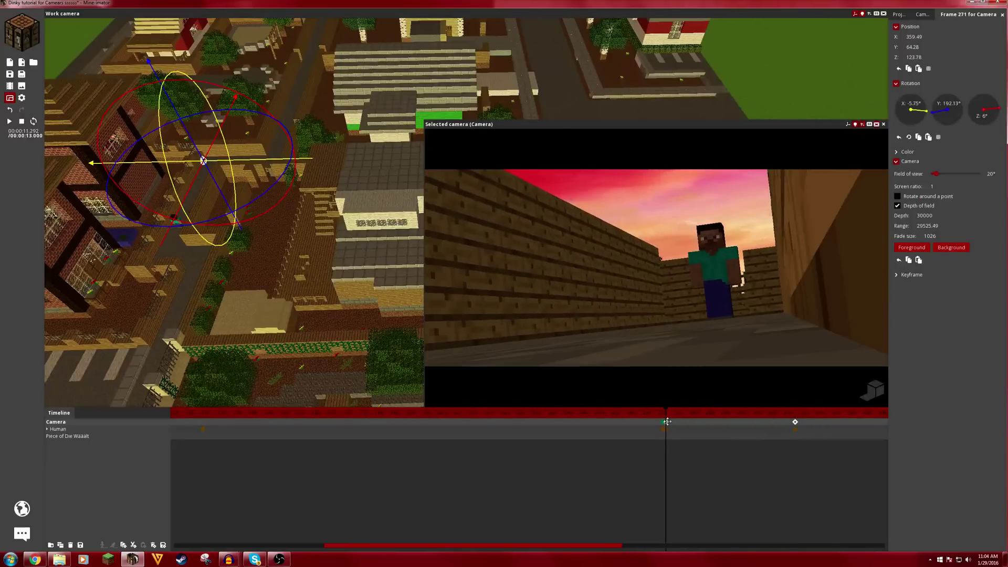
pyautogui.click(903, 250)
# Preview the alley shot's depth of field in high-quality rendering, and return the camera view to normal quality
pyautogui.click(873, 396)
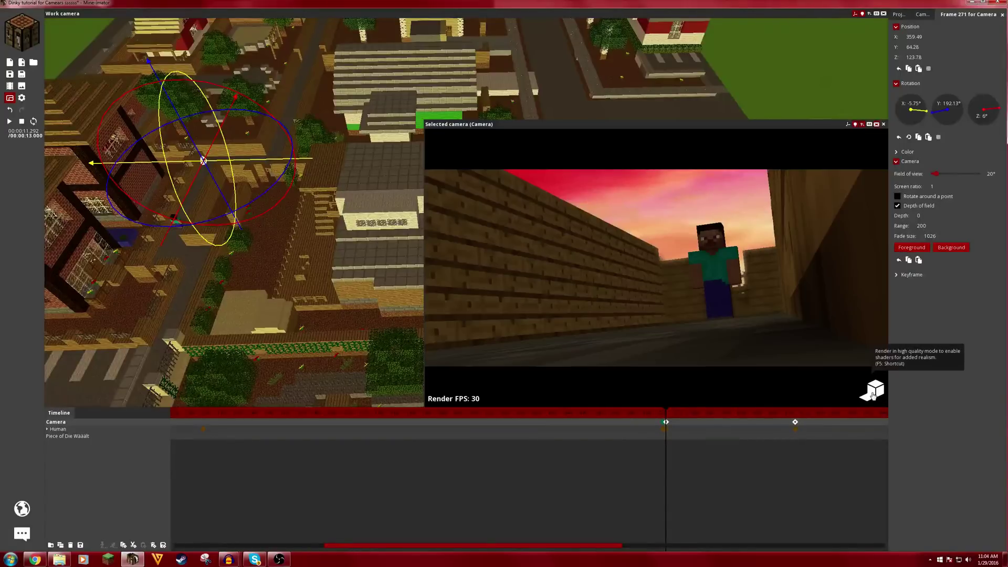
pyautogui.press('space')
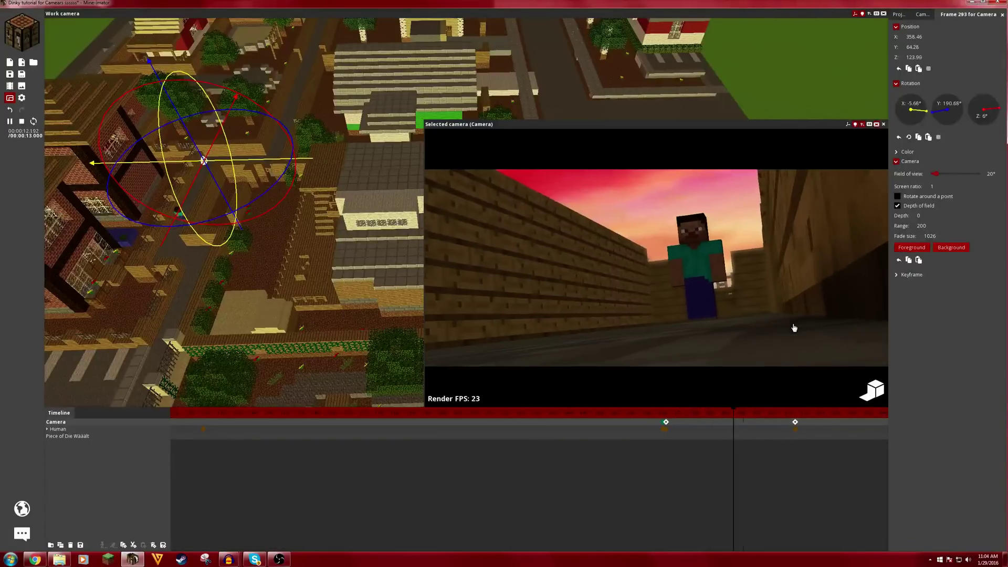
pyautogui.press('space')
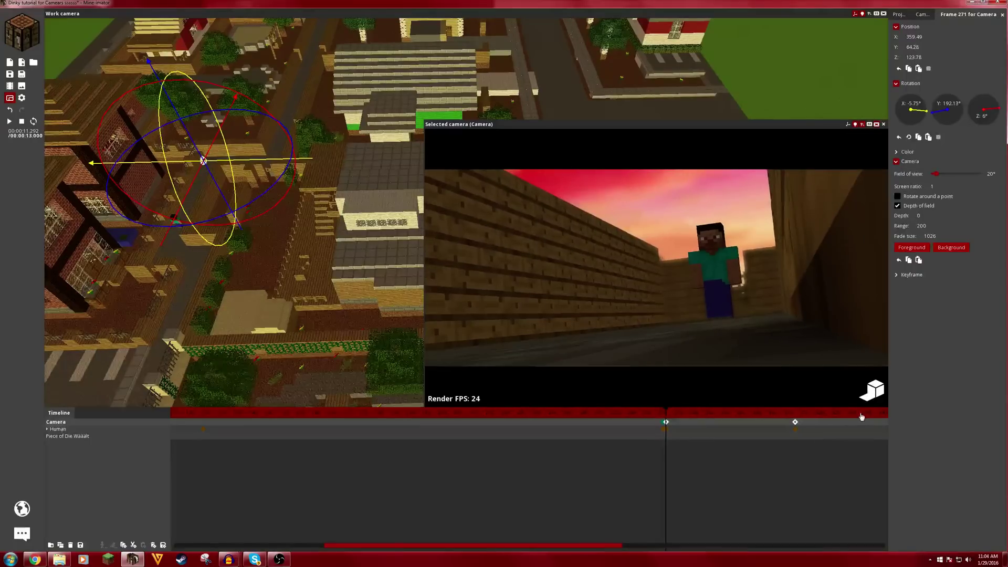
pyautogui.press('space')
pyautogui.press('space')
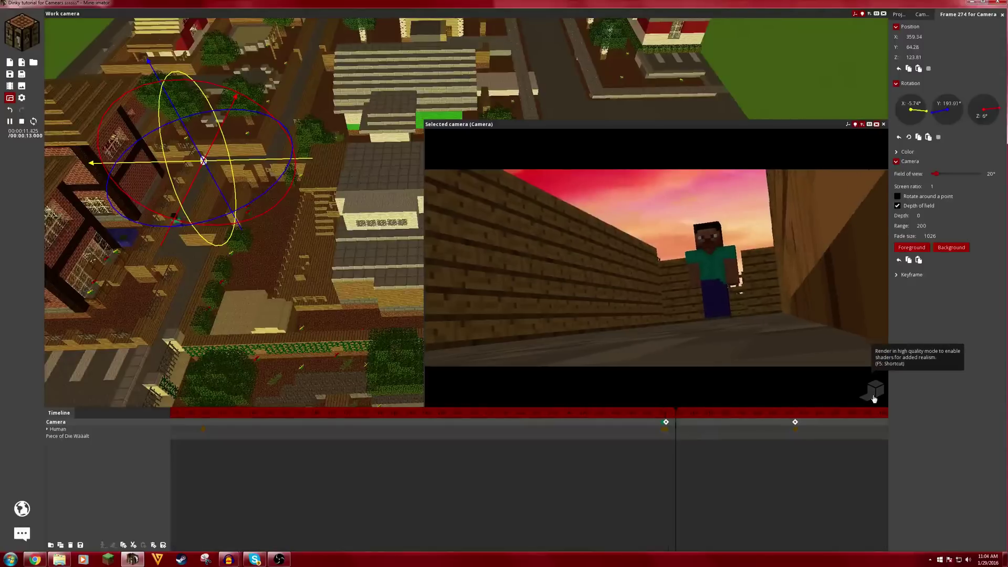
# Set the camera's Z rotation to 5° at frame 312 and replay the shot from frame 271
pyautogui.click(796, 423)
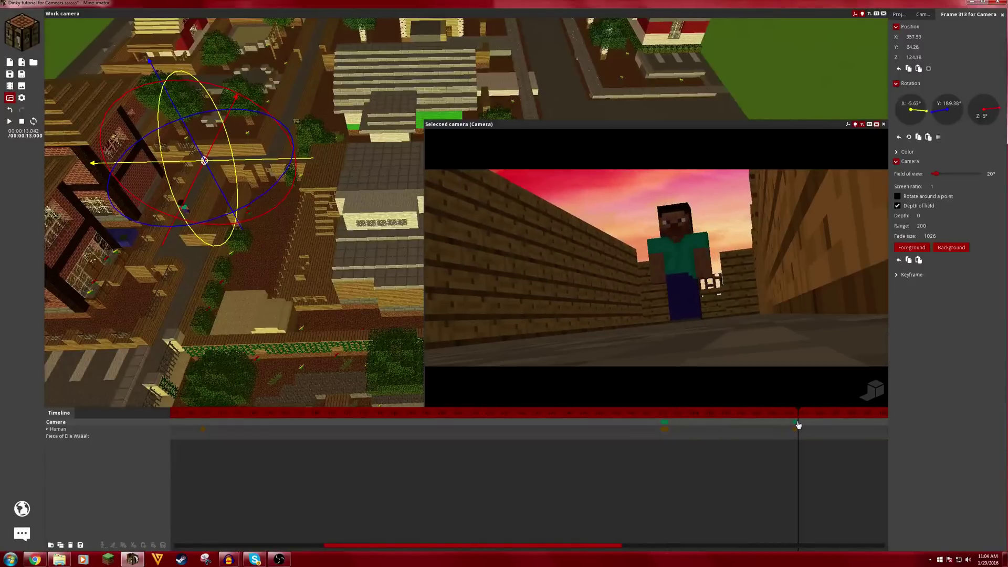
pyautogui.moveTo(999, 108); pyautogui.dragTo(999, 109)
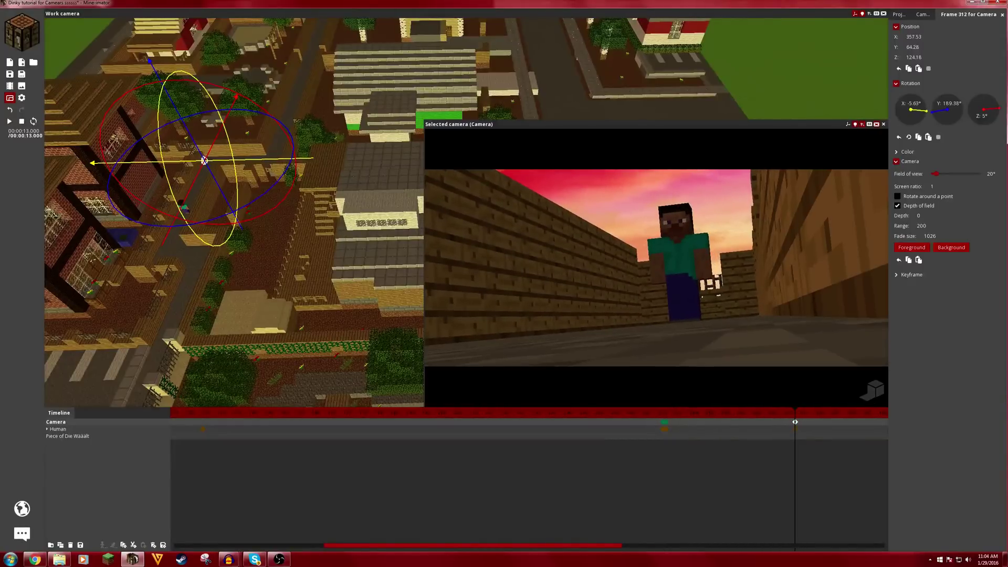
pyautogui.click(665, 429)
pyautogui.press('space')
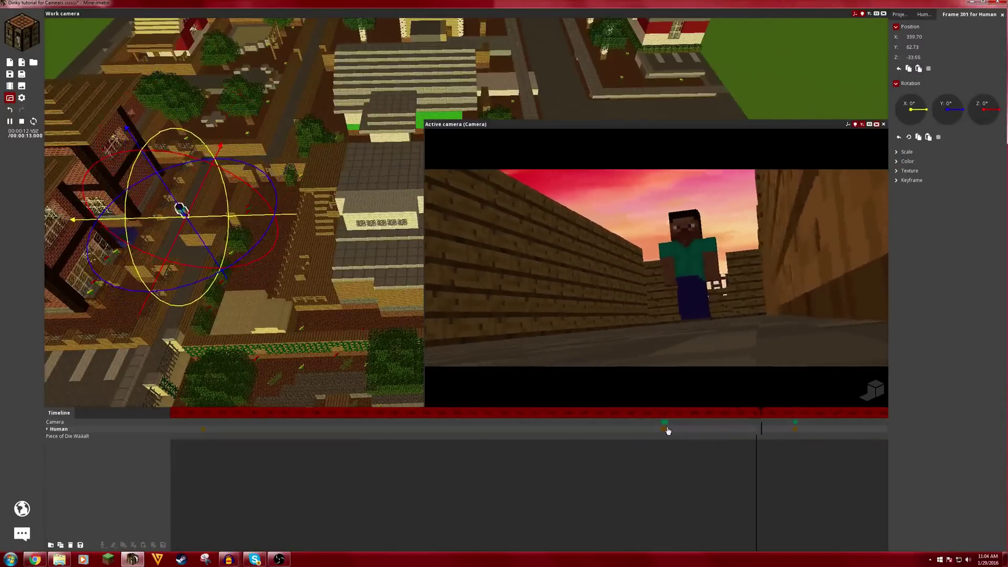
pyautogui.press('space')
pyautogui.press('space')
pyautogui.press('space')
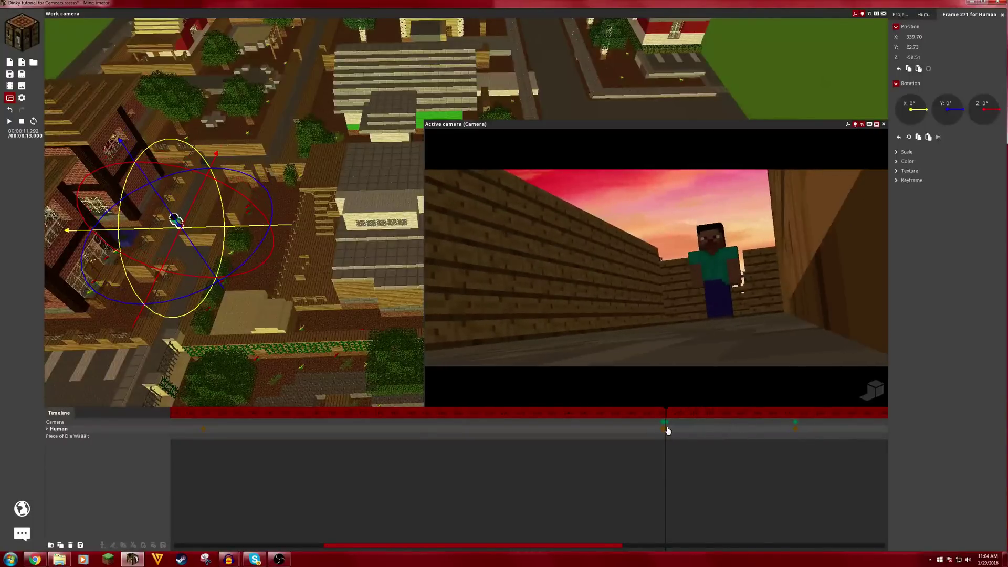
# Show the grid in the camera view and compare the character's framing at frames 271 and 312
pyautogui.click(869, 125)
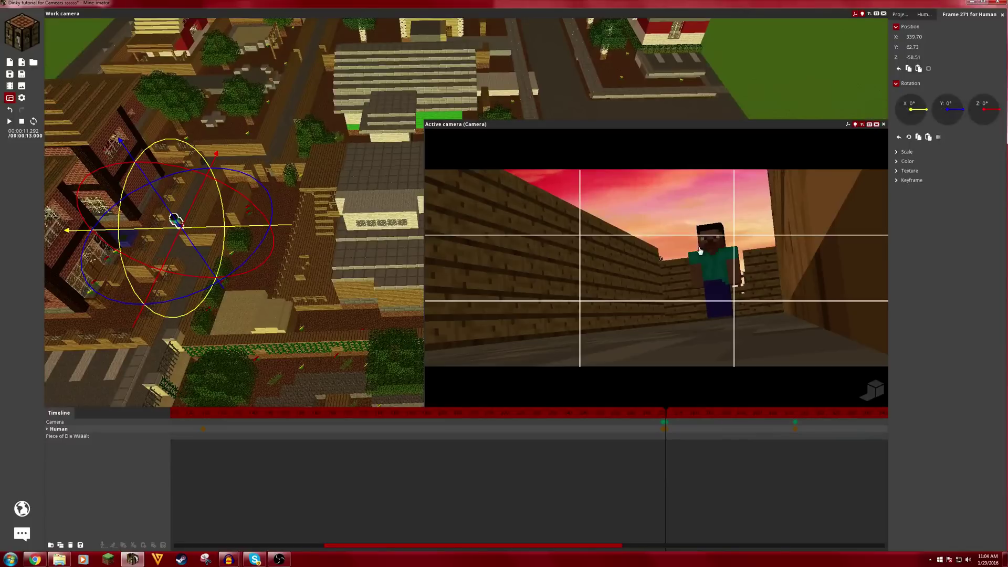
pyautogui.click(665, 422)
pyautogui.click(795, 422)
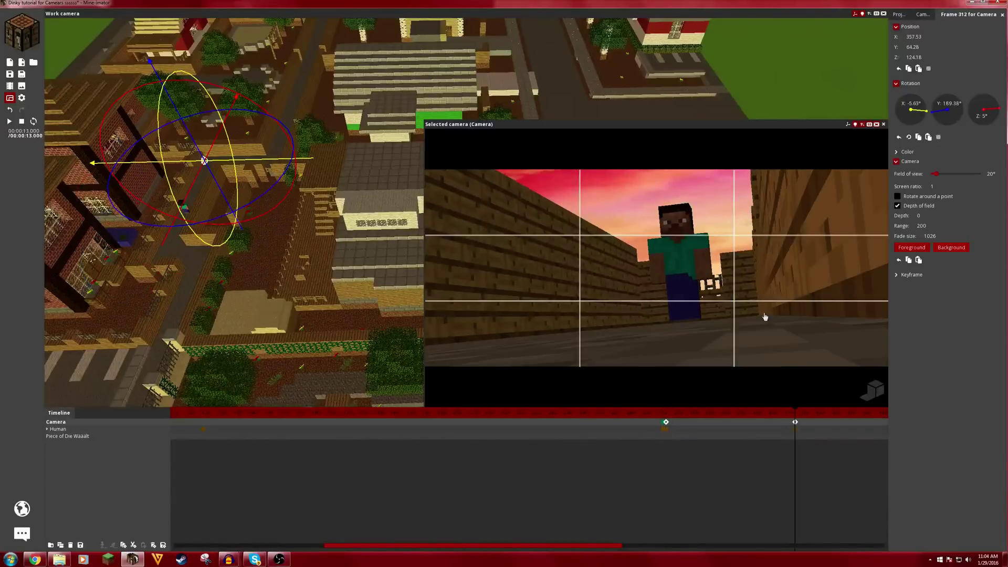
pyautogui.click(666, 422)
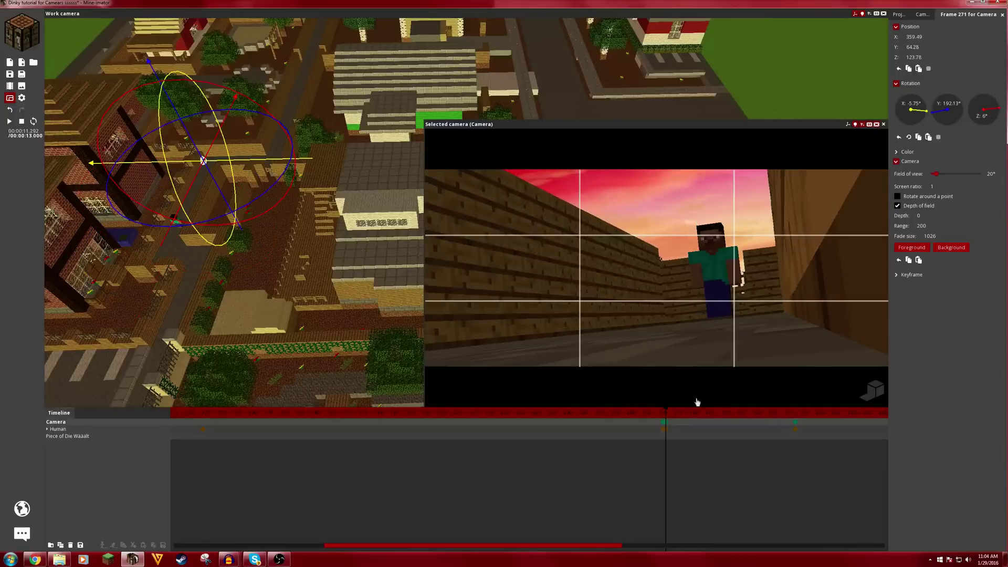
# Re-aim the camera at frames 271 and 312 to align the character with the right vertical grid line, and preview the shot
pyautogui.moveTo(797, 287); pyautogui.dragTo(753, 279)
pyautogui.click(795, 422)
pyautogui.click(641, 466)
pyautogui.press('space')
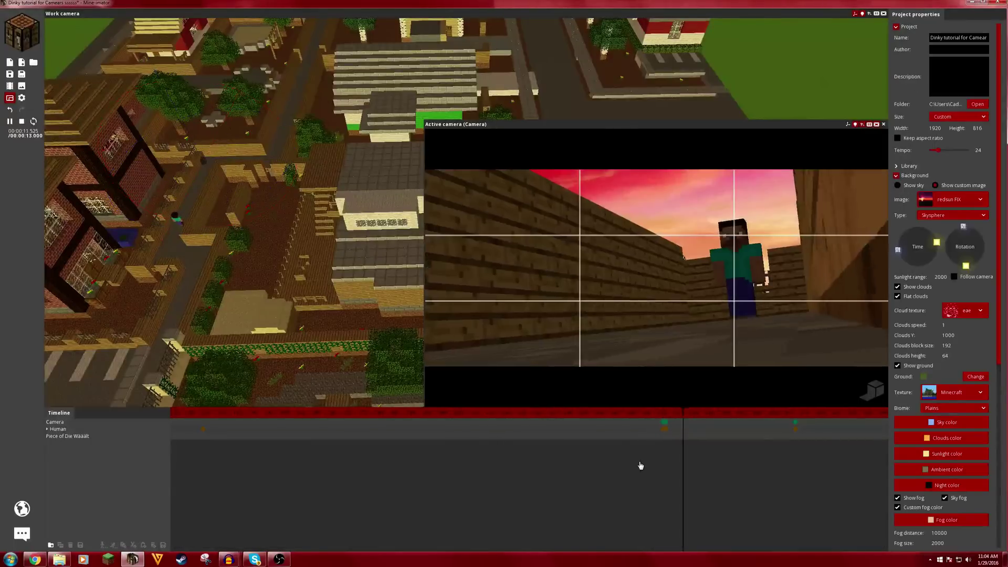
pyautogui.press('space')
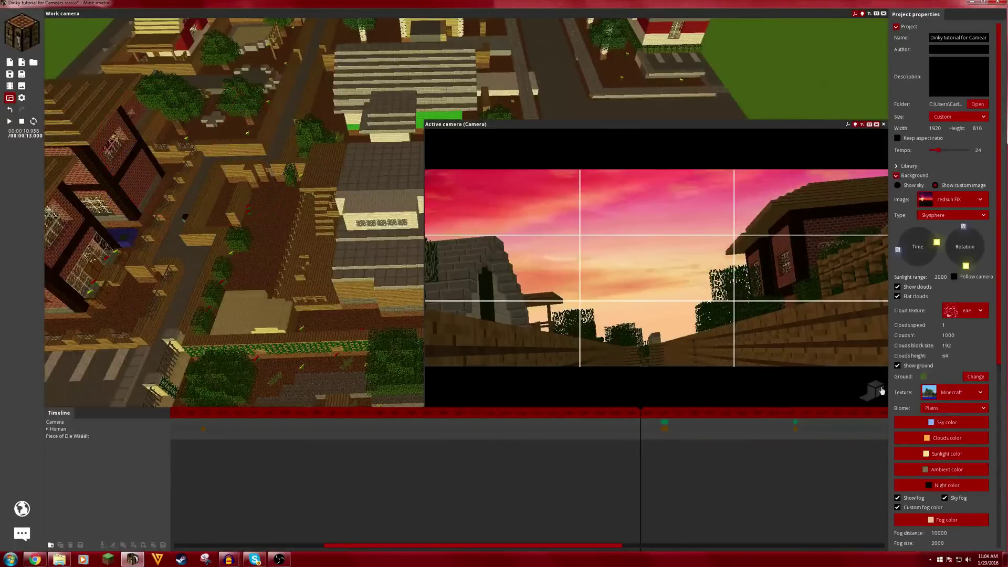
# Hide the camera view's grid and play back the alley shot with high-quality rendering on and off
pyautogui.click(880, 390)
pyautogui.click(870, 125)
pyautogui.press('space')
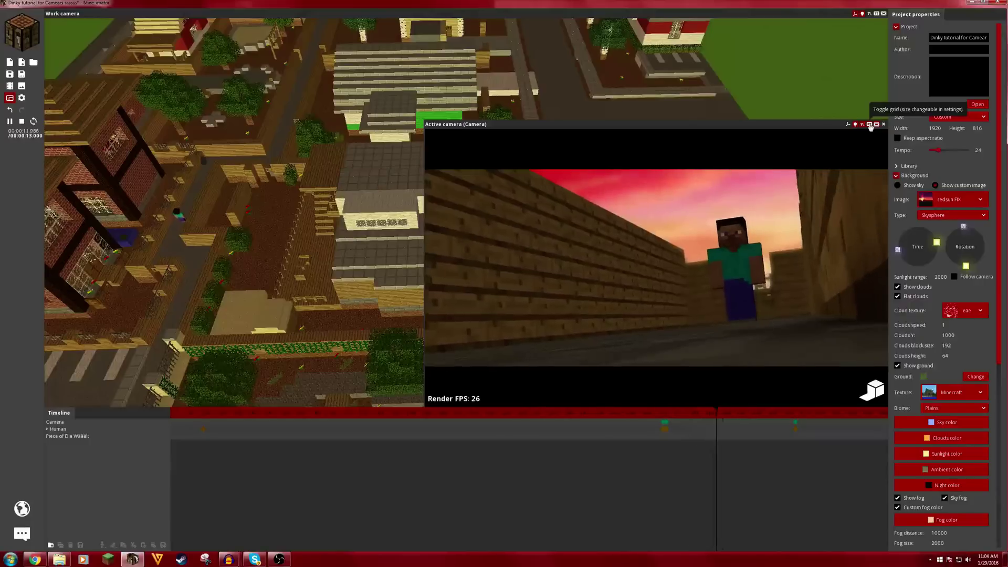
pyautogui.press('space')
pyautogui.press('space')
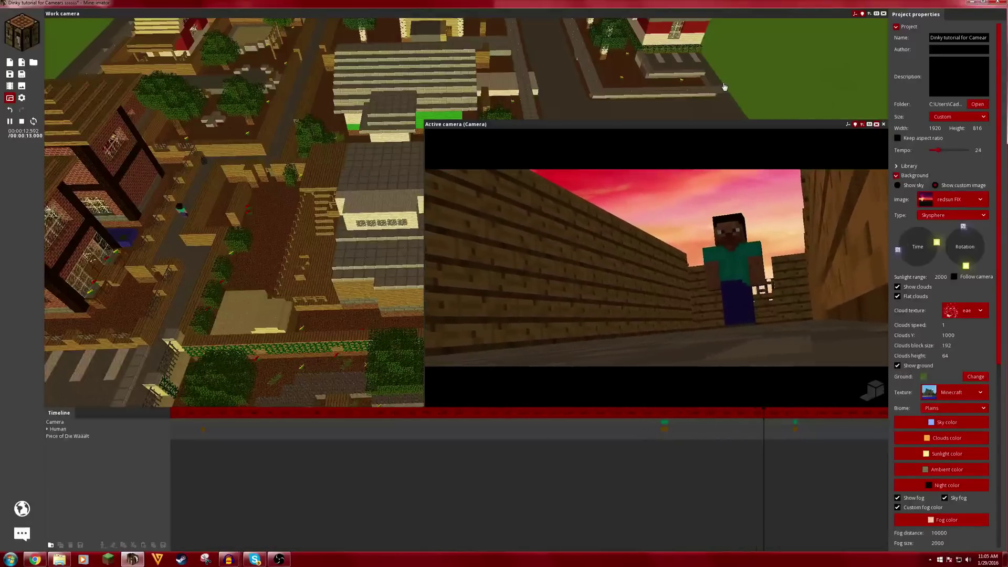
pyautogui.press('space')
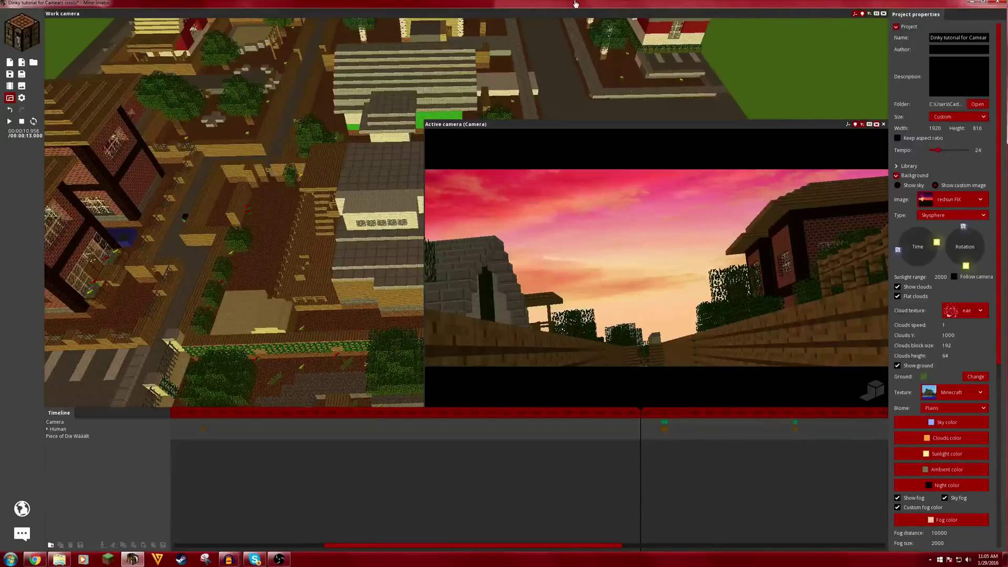
pyautogui.moveTo(234, 212); pyautogui.dragTo(71, 117, button='right')
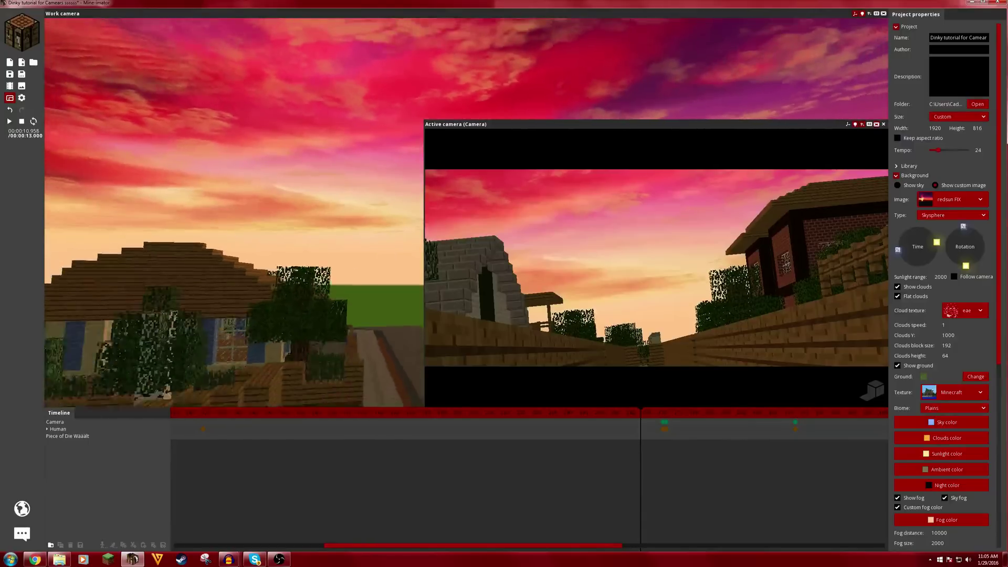
pyautogui.press('s')
pyautogui.moveTo(235, 213); pyautogui.dragTo(197, 209, button='right')
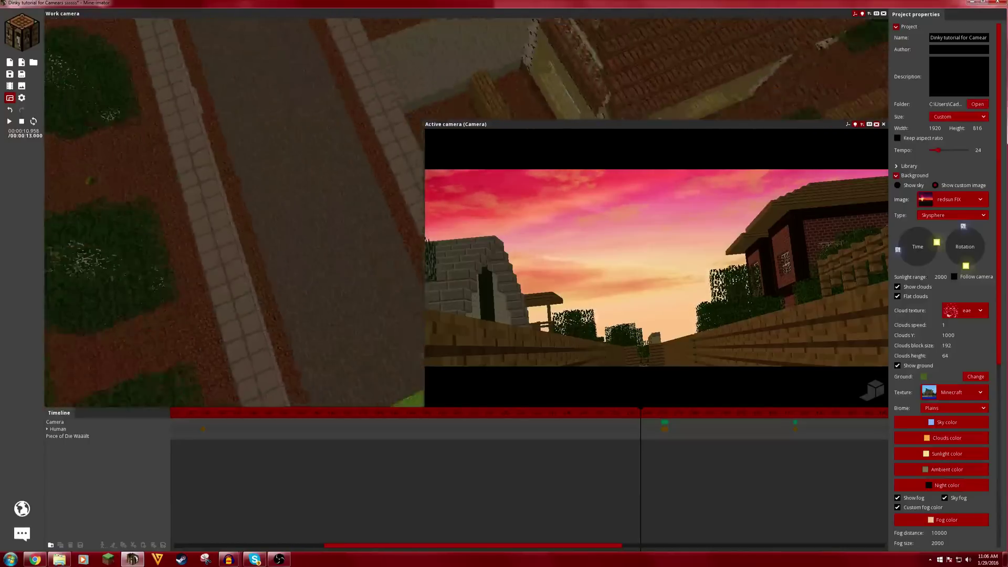
# Look around the alley in the work view, play back the alley shot and save the project
pyautogui.press('s')
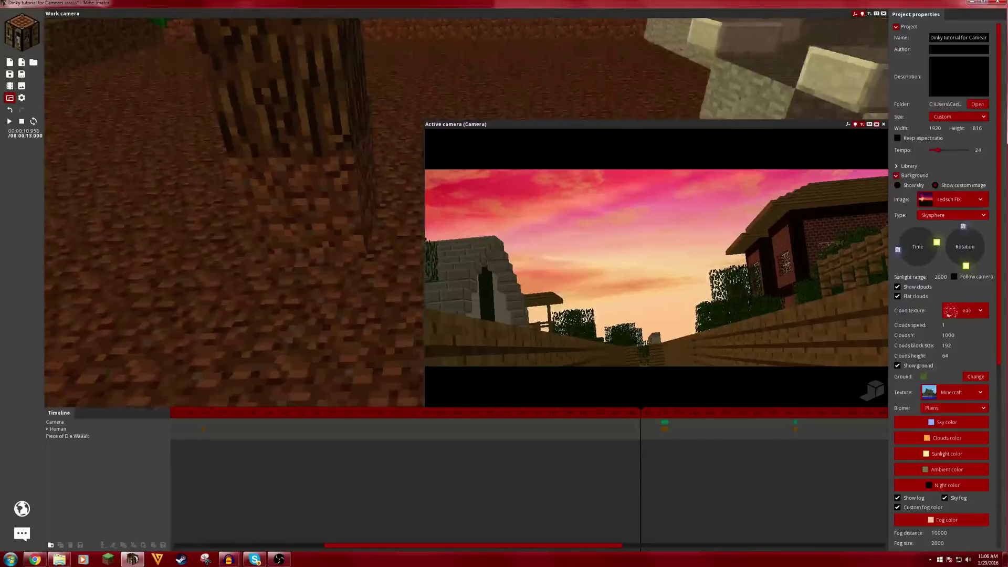
pyautogui.press('w')
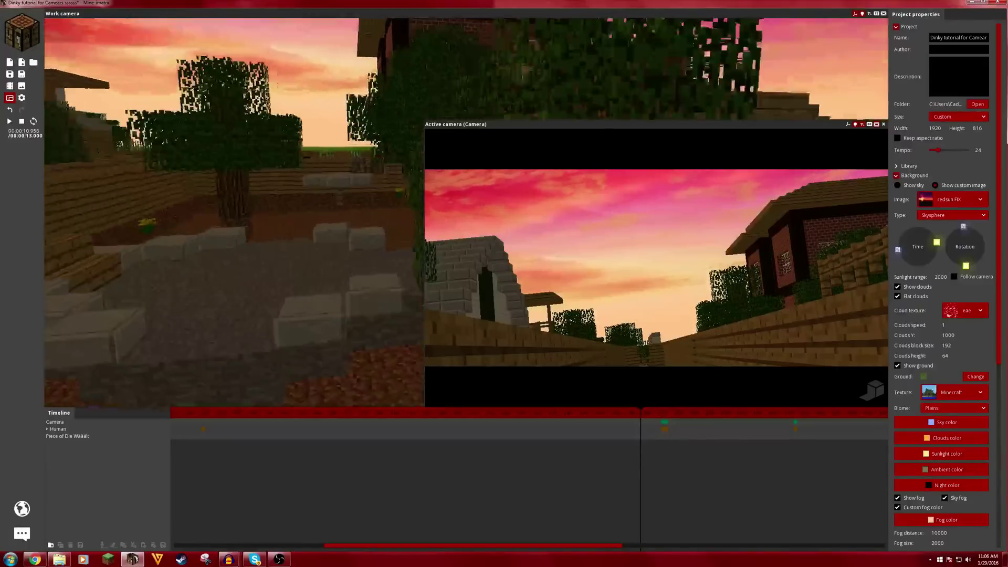
pyautogui.press('space')
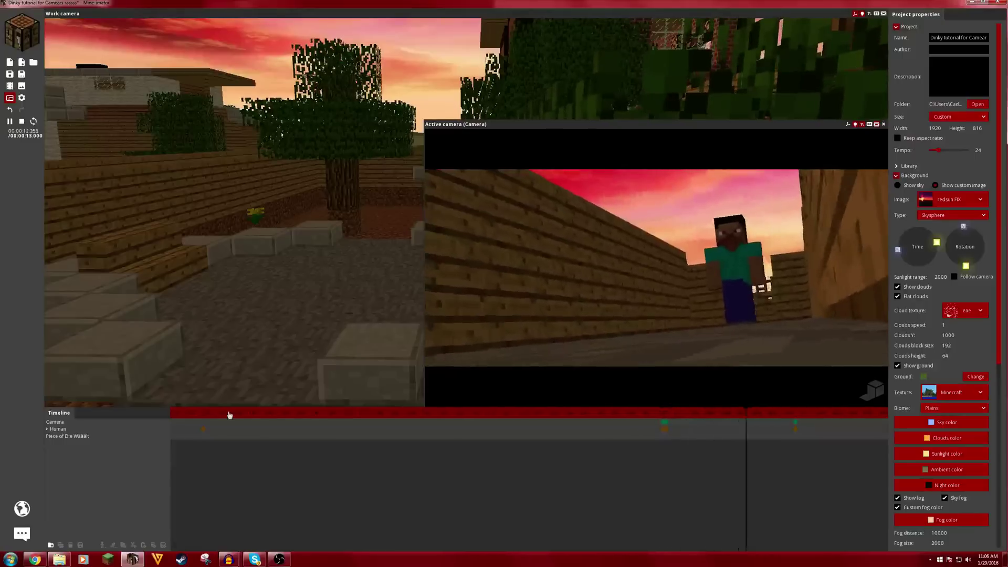
pyautogui.press('space')
pyautogui.hotkey('ctrl', 's')
# Go to frame 278, turn on the grid over the camera view and replay the shot
pyautogui.moveTo(275, 416); pyautogui.dragTo(689, 395)
pyautogui.click(869, 125)
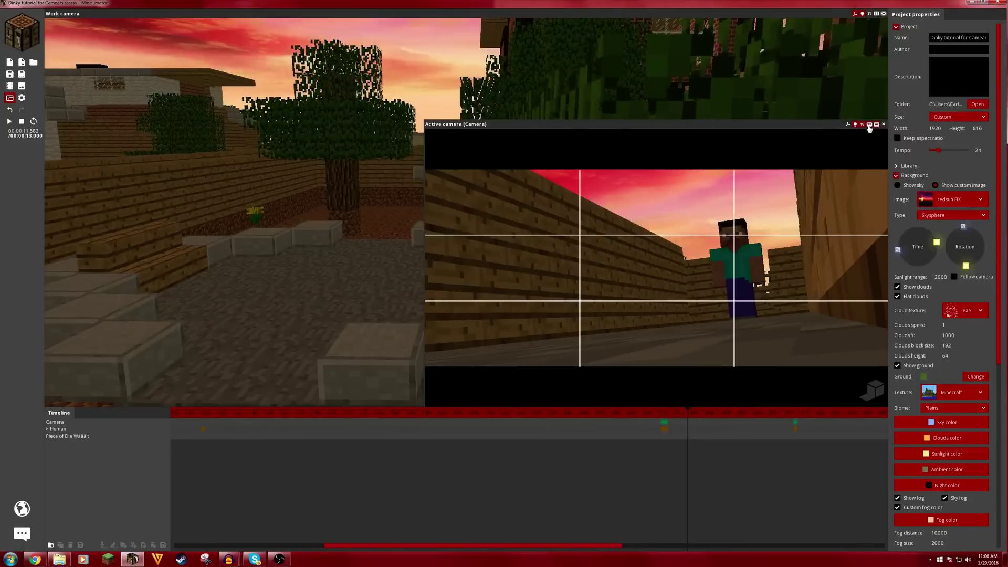
pyautogui.click(869, 128)
pyautogui.click(870, 129)
pyautogui.press('w')
pyautogui.moveTo(319, 135); pyautogui.dragTo(319, 135, button='right')
pyautogui.press('w')
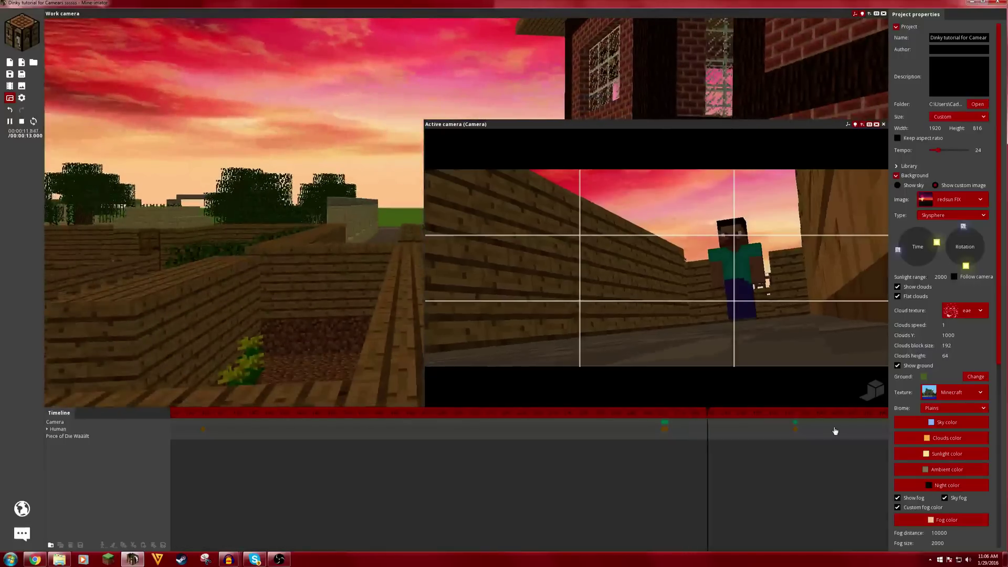
# Re-aim the camera at frame 313 for a close-up, with the character's face on the left vertical grid line
pyautogui.click(804, 424)
pyautogui.click(798, 422)
pyautogui.moveTo(656, 268); pyautogui.dragTo(655, 268, button='right')
pyautogui.press('e')
# Extend the close-up with a later camera keyframe at frame 359 and adjust the framing there
pyautogui.rightClick(855, 424)
pyautogui.moveTo(855, 423); pyautogui.dragTo(776, 426)
pyautogui.press('s')
pyautogui.moveTo(656, 267); pyautogui.dragTo(657, 279, button='right')
pyautogui.press('d')
pyautogui.moveTo(729, 289); pyautogui.dragTo(728, 290, button='right')
pyautogui.press('Delete')
# Keyframe the character at frame 359 and copy its frame 312 keyframe to frame 313
pyautogui.click(778, 423)
pyautogui.click(778, 430)
pyautogui.click(630, 430)
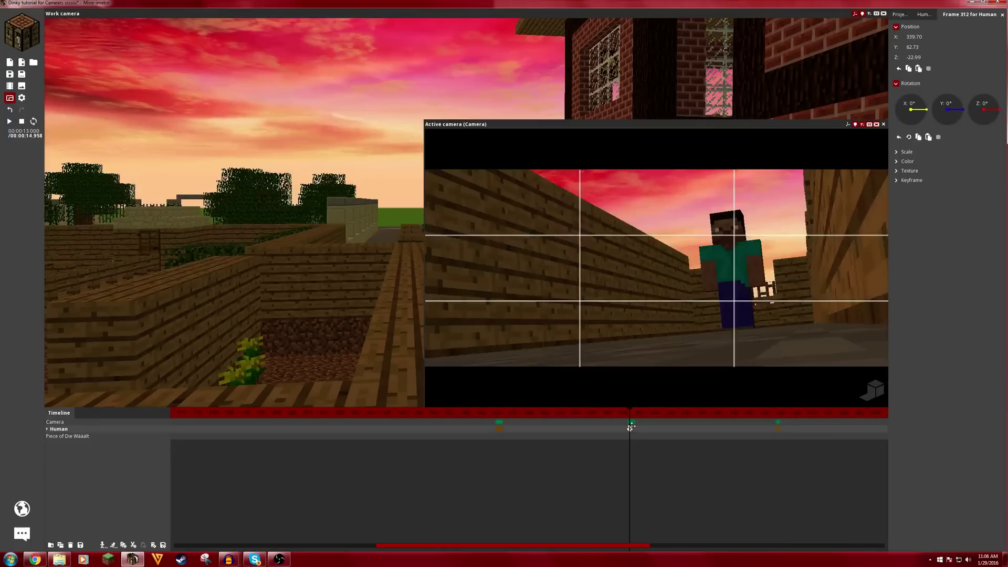
pyautogui.moveTo(633, 429); pyautogui.dragTo(633, 430)
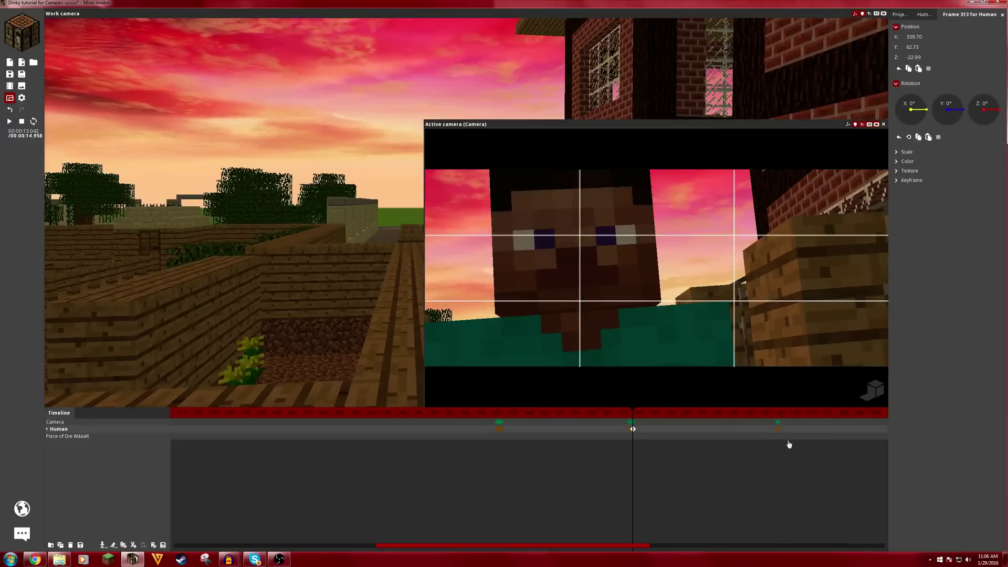
# Select the camera and character keyframes at frame 359 and move both objects forward along the alley
pyautogui.moveTo(788, 441); pyautogui.dragTo(774, 420)
pyautogui.click(779, 422)
pyautogui.moveTo(306, 265); pyautogui.dragTo(229, 268, button='right')
pyautogui.moveTo(277, 229); pyautogui.dragTo(268, 255)
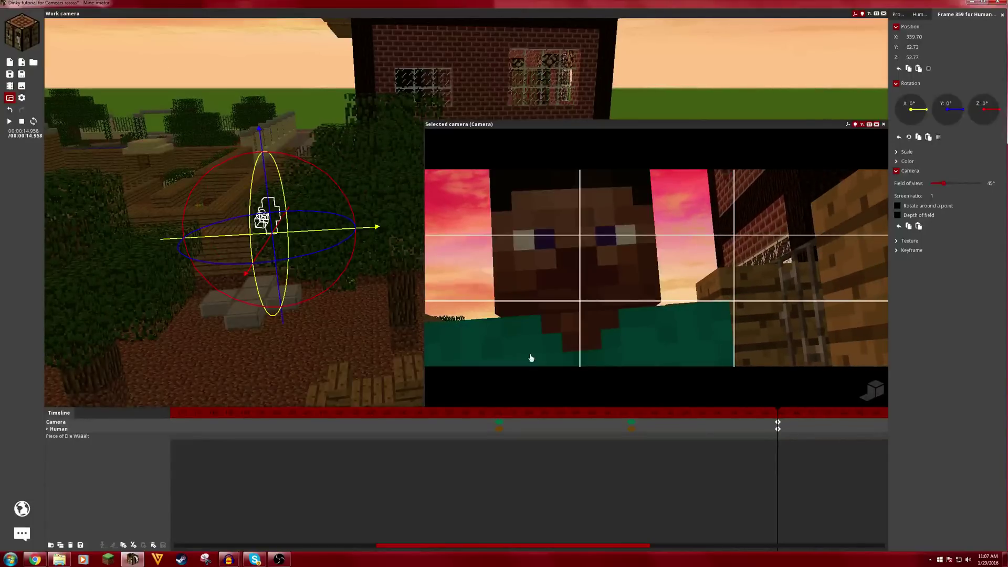
# Move the camera and character keyframes from frame 359 to frame 382 and re-aim the camera there
pyautogui.click(809, 434)
pyautogui.moveTo(793, 437); pyautogui.dragTo(823, 440)
pyautogui.click(821, 422)
pyautogui.moveTo(759, 319); pyautogui.dragTo(758, 319, button='right')
pyautogui.press('z')
pyautogui.press('d')
# Preview the close-up from frame 313 and refine the camera's aim at frame 382 towards the left vertical grid line
pyautogui.click(612, 468)
pyautogui.press('space')
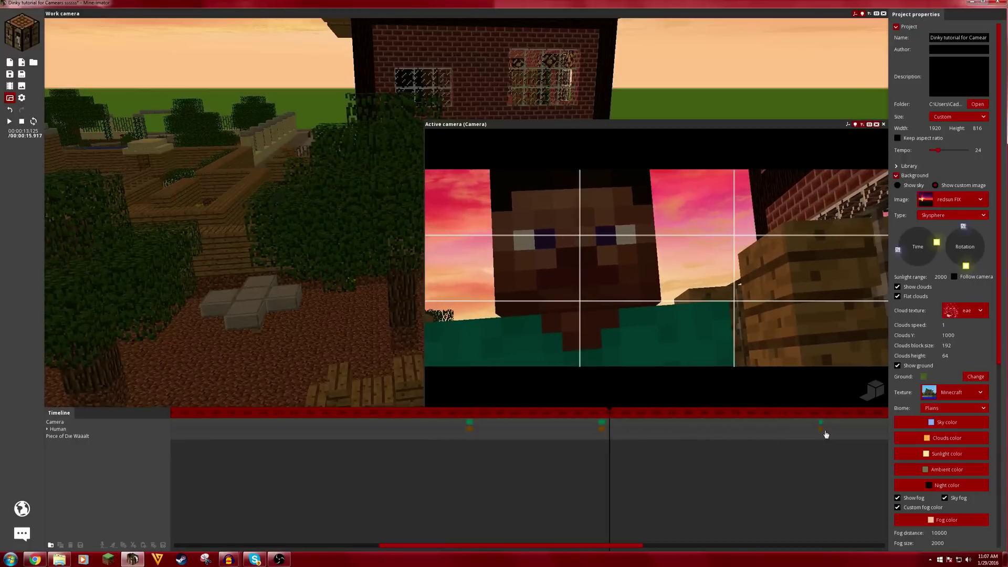
pyautogui.click(820, 423)
pyautogui.moveTo(652, 239); pyautogui.dragTo(653, 239, button='right')
pyautogui.press('d')
pyautogui.press('z')
# Play back the finished close-up shot and save the project
pyautogui.click(611, 481)
pyautogui.press('space')
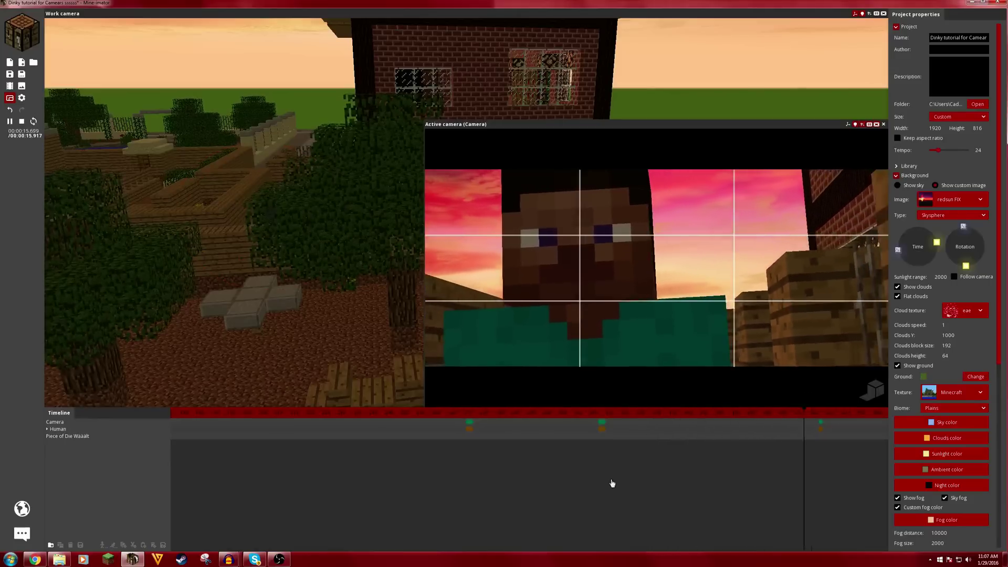
pyautogui.click(612, 483)
pyautogui.hotkey('ctrl', 's')
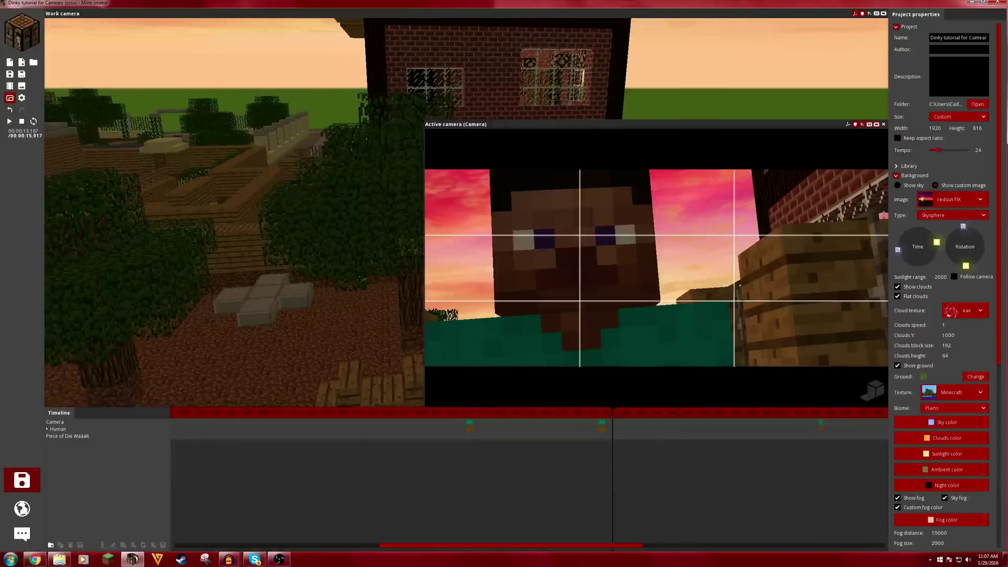
# Examine the town scenery and the character in the alley from different sides in the work view
pyautogui.press('s')
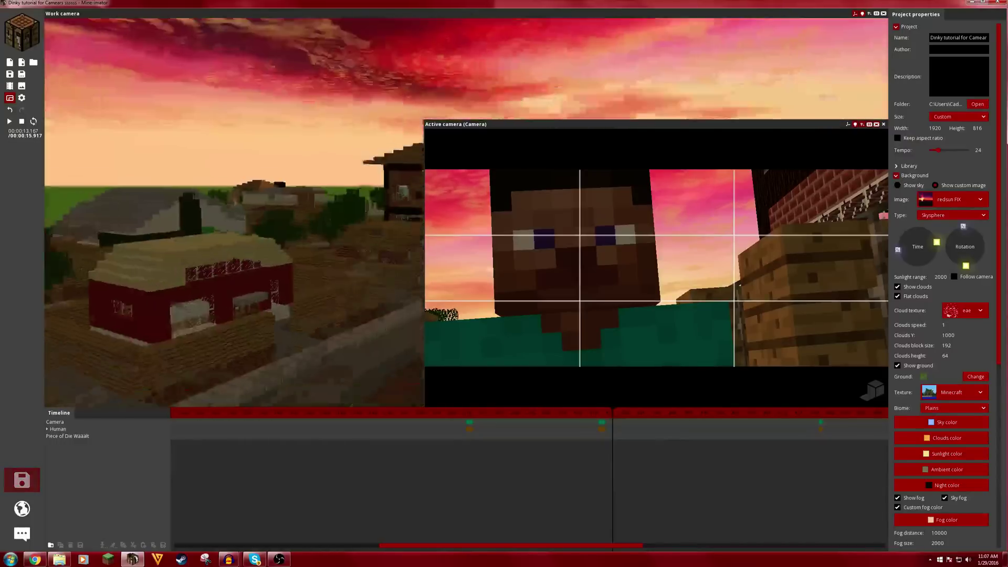
pyautogui.press('w')
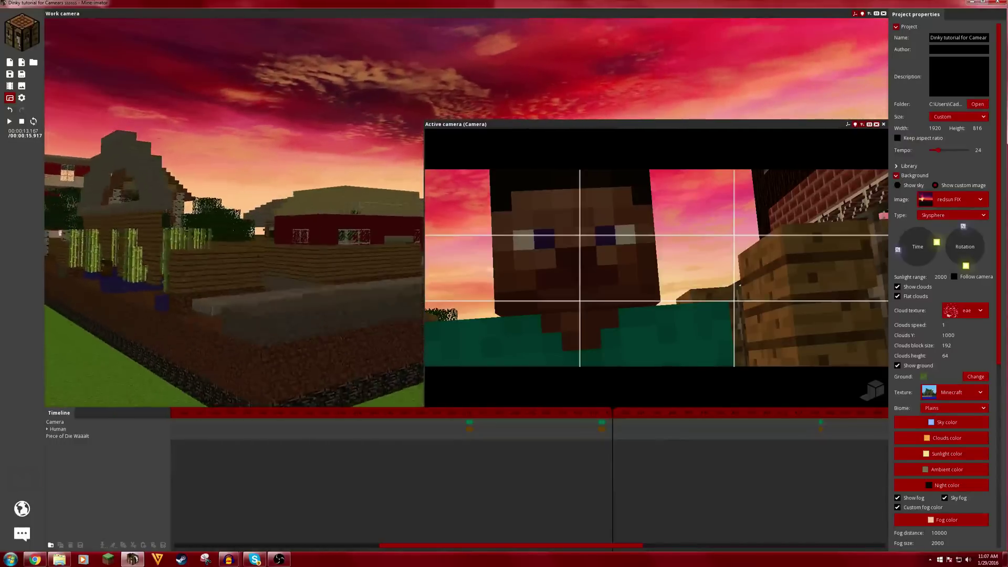
pyautogui.press('a')
pyautogui.press('w')
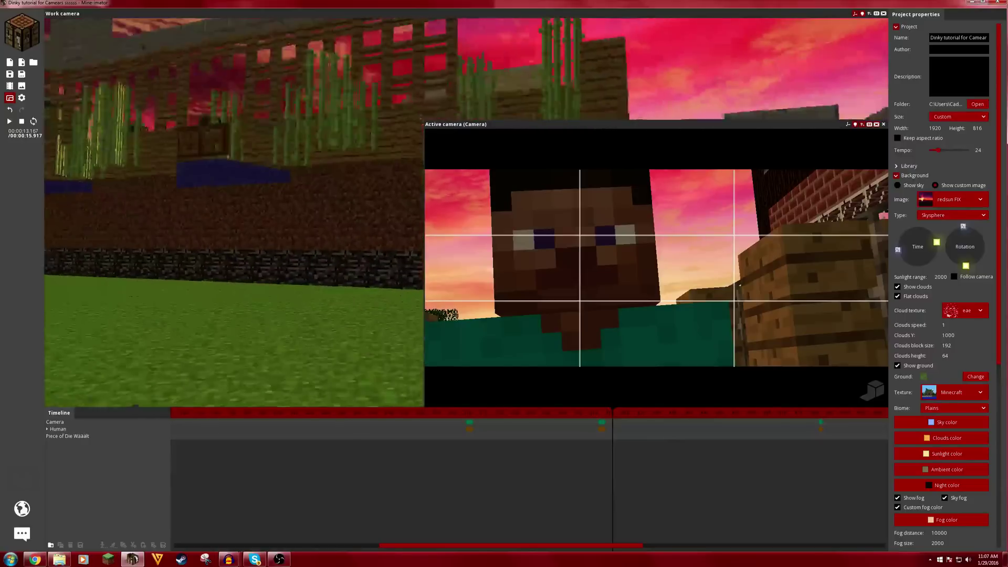
pyautogui.press('s')
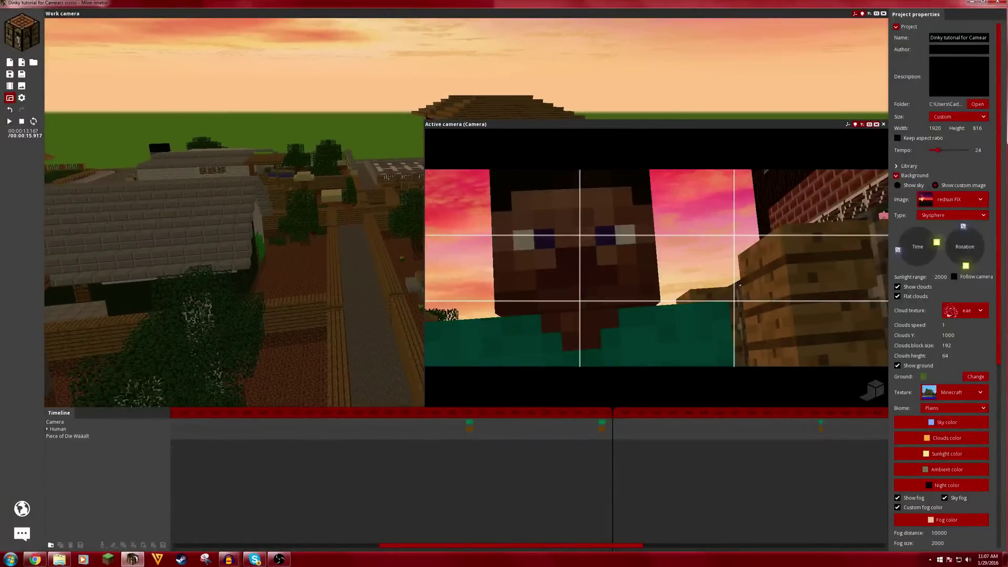
pyautogui.press('w')
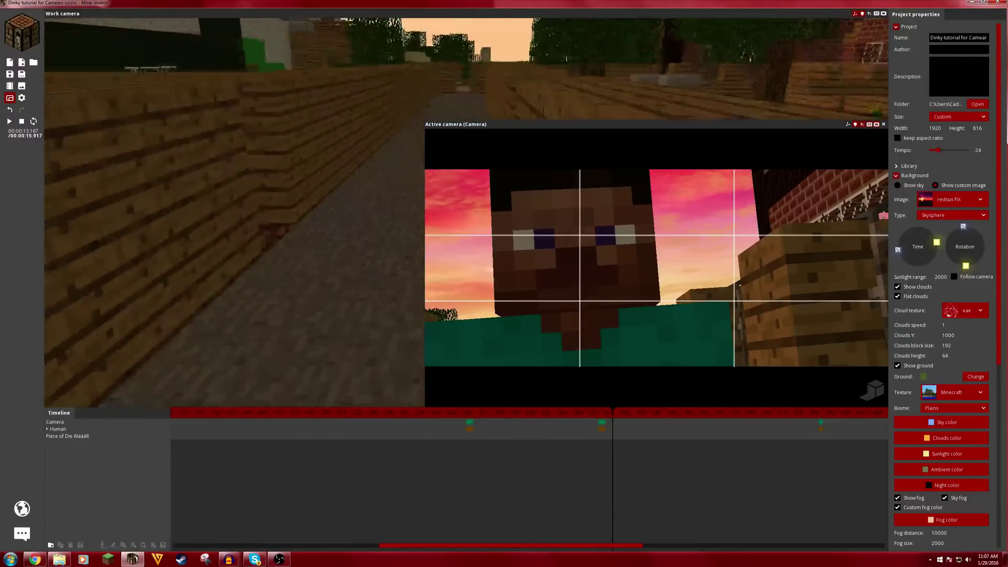
pyautogui.press('s')
pyautogui.press('w')
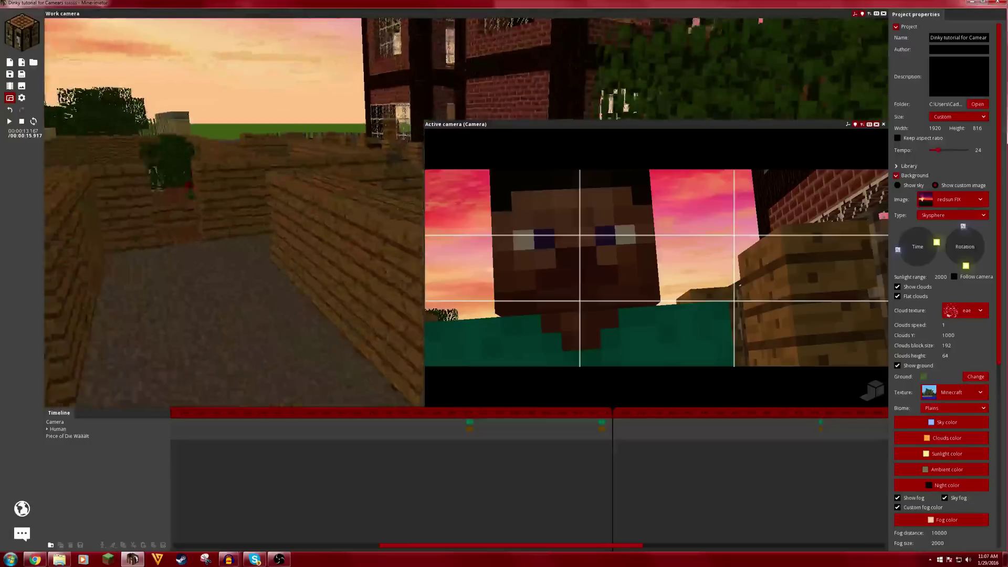
pyautogui.press('w')
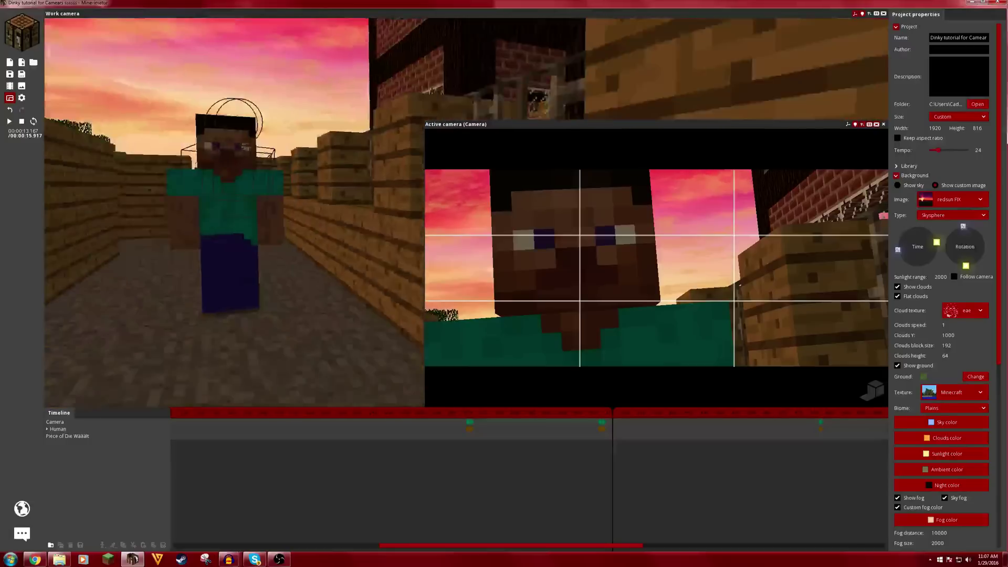
pyautogui.press('w')
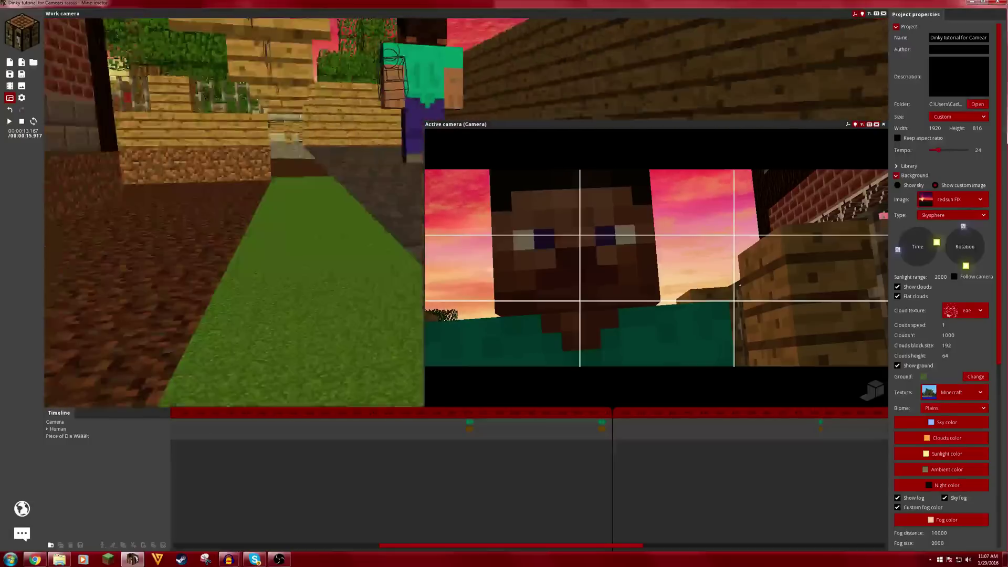
pyautogui.press('a')
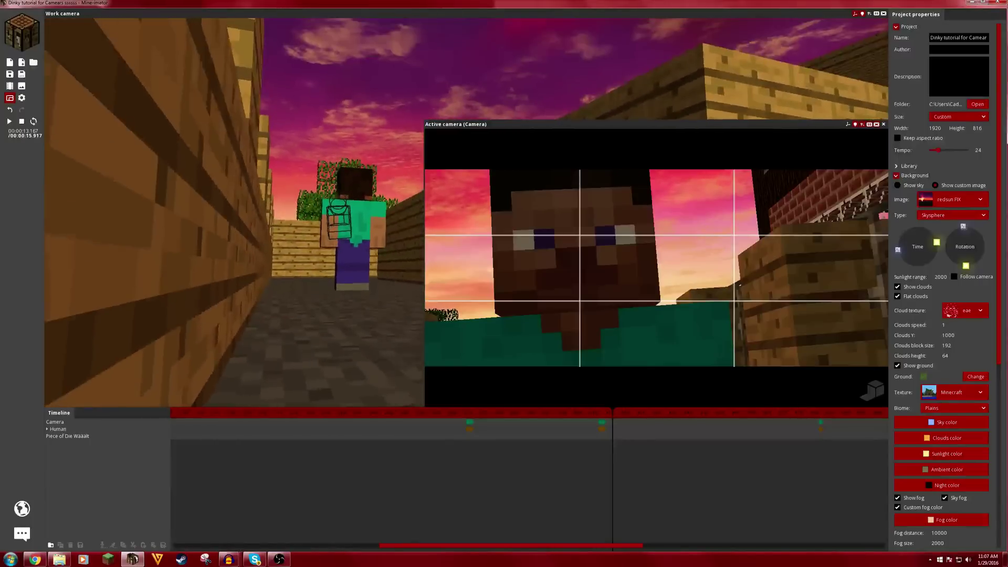
pyautogui.press('d')
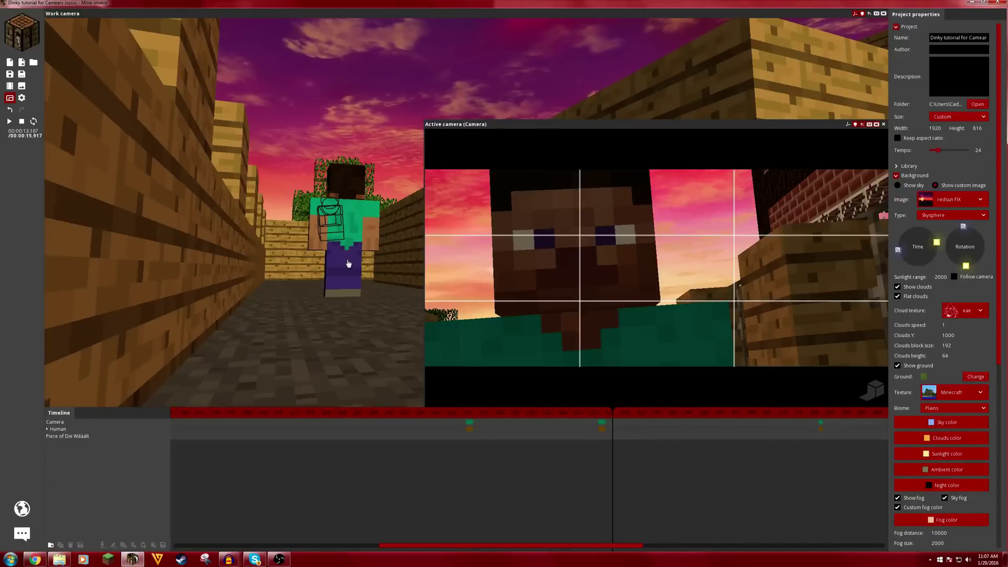
# Select the camera's keyframe at frame 382 and shrink the camera view to enlarge the visible work area
pyautogui.click(822, 425)
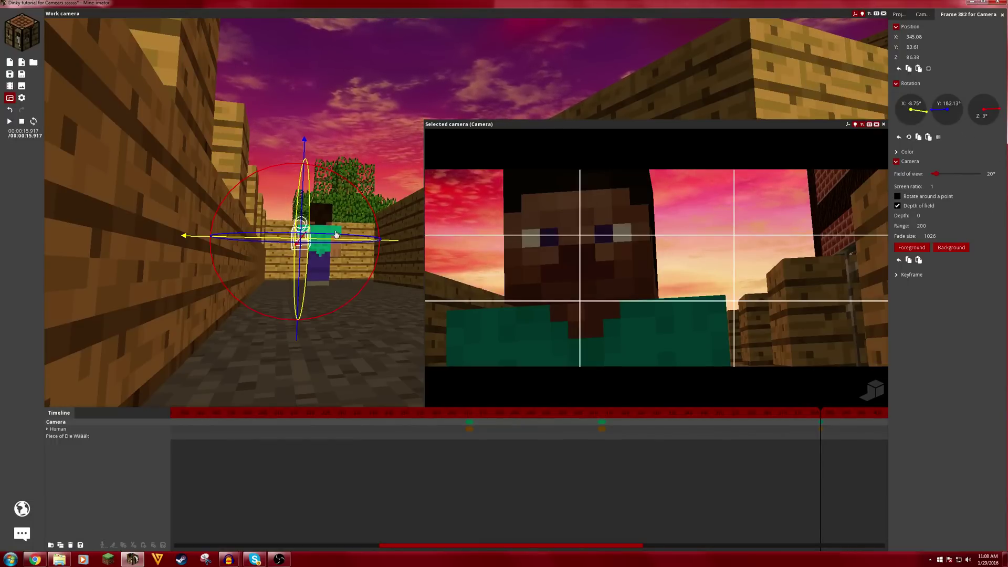
pyautogui.press('w')
pyautogui.moveTo(337, 149); pyautogui.dragTo(430, 157, button='right')
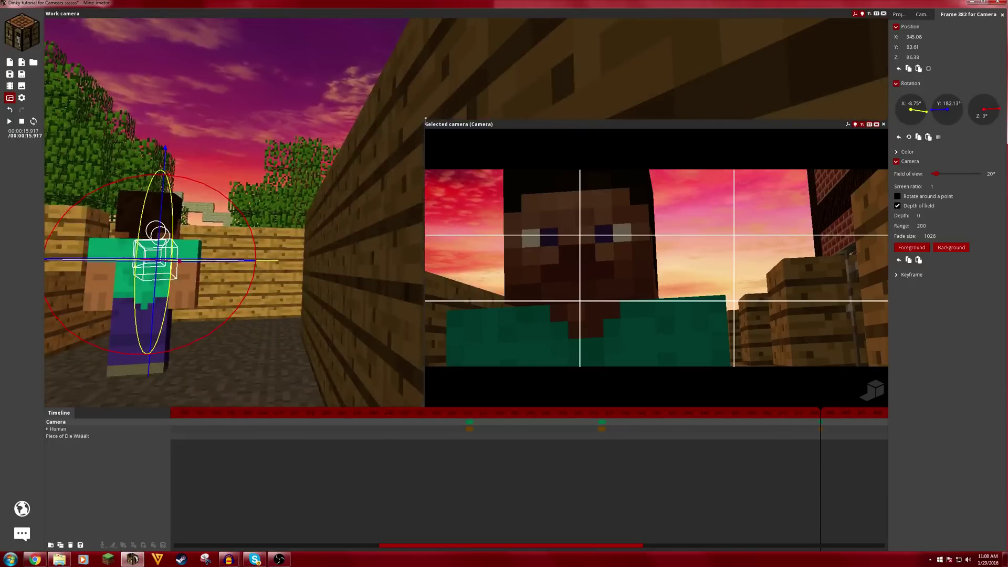
pyautogui.moveTo(423, 119); pyautogui.dragTo(593, 191)
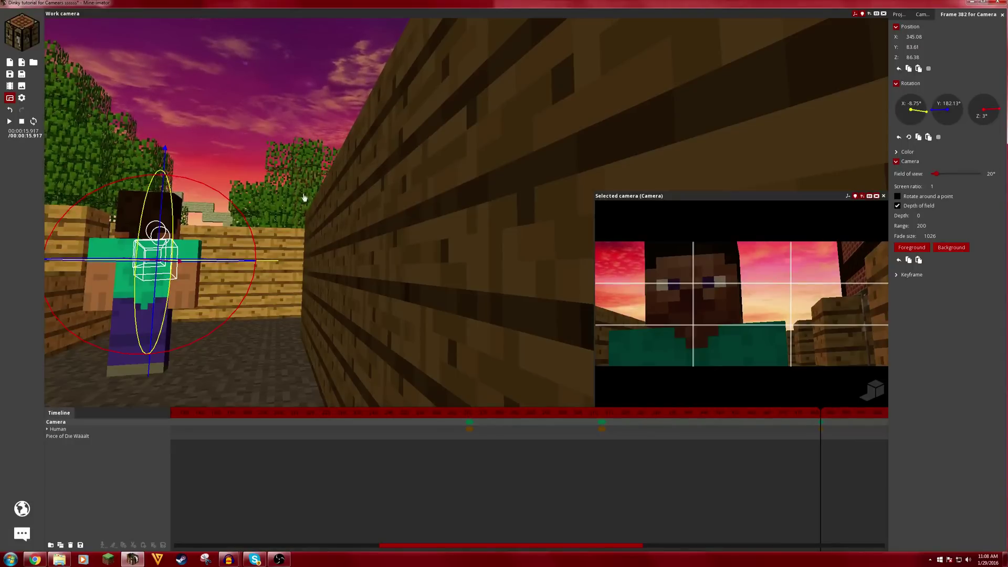
pyautogui.moveTo(304, 198); pyautogui.dragTo(314, 226, button='right')
# Deselect the camera, inspect the character and alley in the work view, and save the project
pyautogui.click(320, 187)
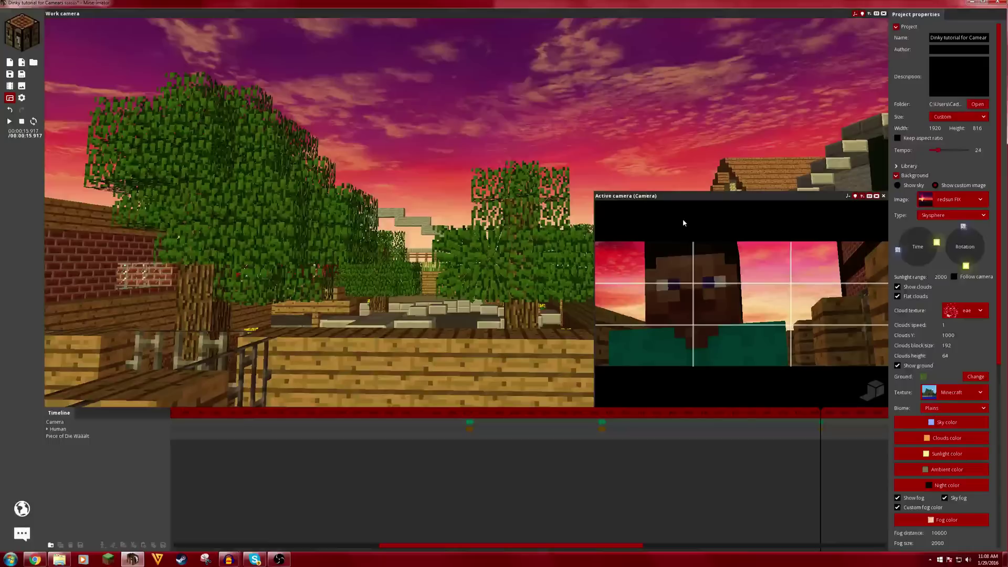
pyautogui.press('w')
pyautogui.moveTo(411, 156); pyautogui.dragTo(252, 184, button='right')
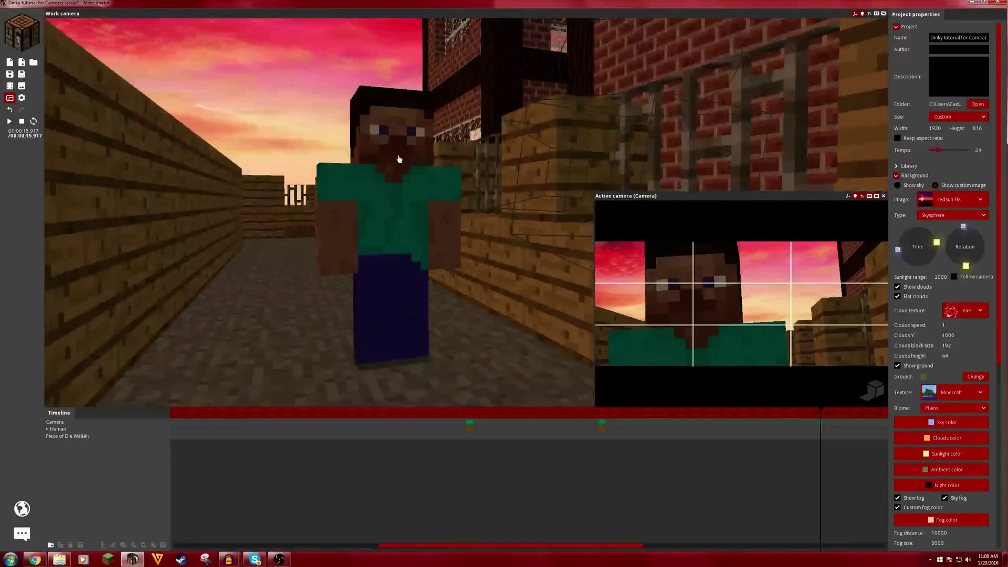
pyautogui.hotkey('ctrl', 's')
pyautogui.press('s')
pyautogui.moveTo(400, 159)
pyautogui.mouseDown(button='right')
pyautogui.moveTo(385, 154)
pyautogui.moveTo(420, 161)
pyautogui.moveTo(383, 158)
pyautogui.moveTo(399, 158)
pyautogui.mouseUp(button='right')
pyautogui.press('e')
pyautogui.press('q')
pyautogui.press('w')
pyautogui.press('w')
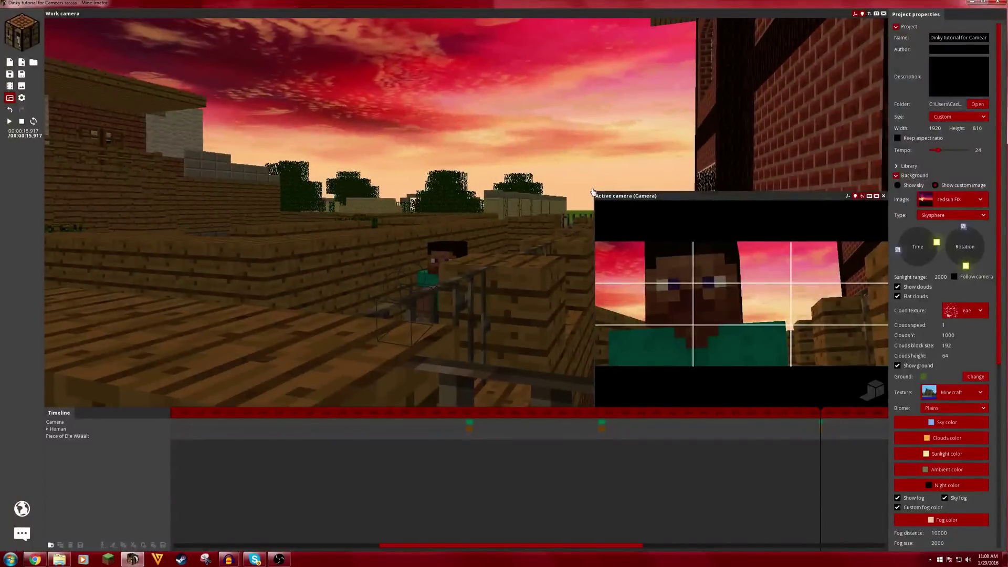
# Enlarge the camera view over most of the work area and switch to Open Broadcaster Software
pyautogui.moveTo(593, 191); pyautogui.dragTo(234, 28)
pyautogui.click(279, 559)
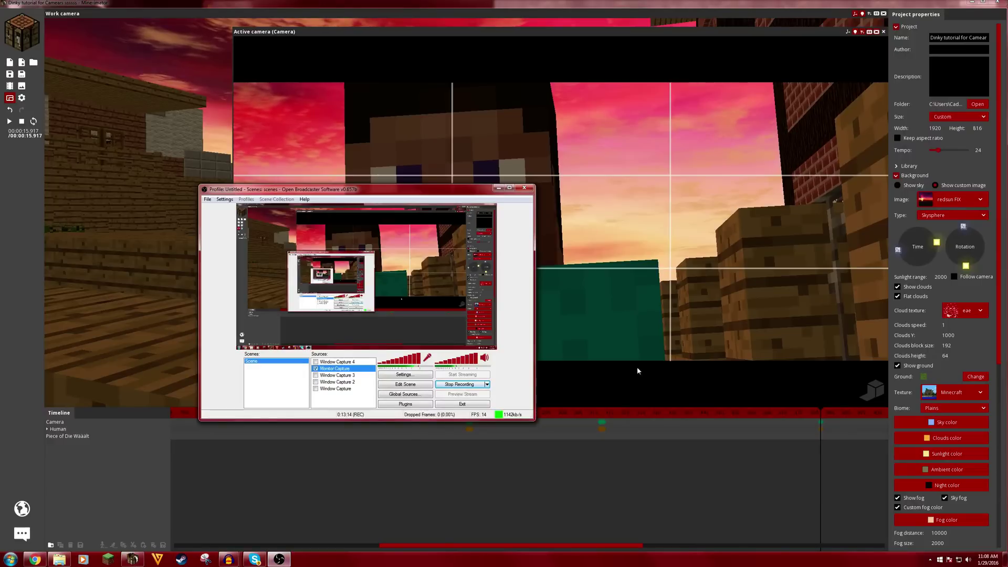